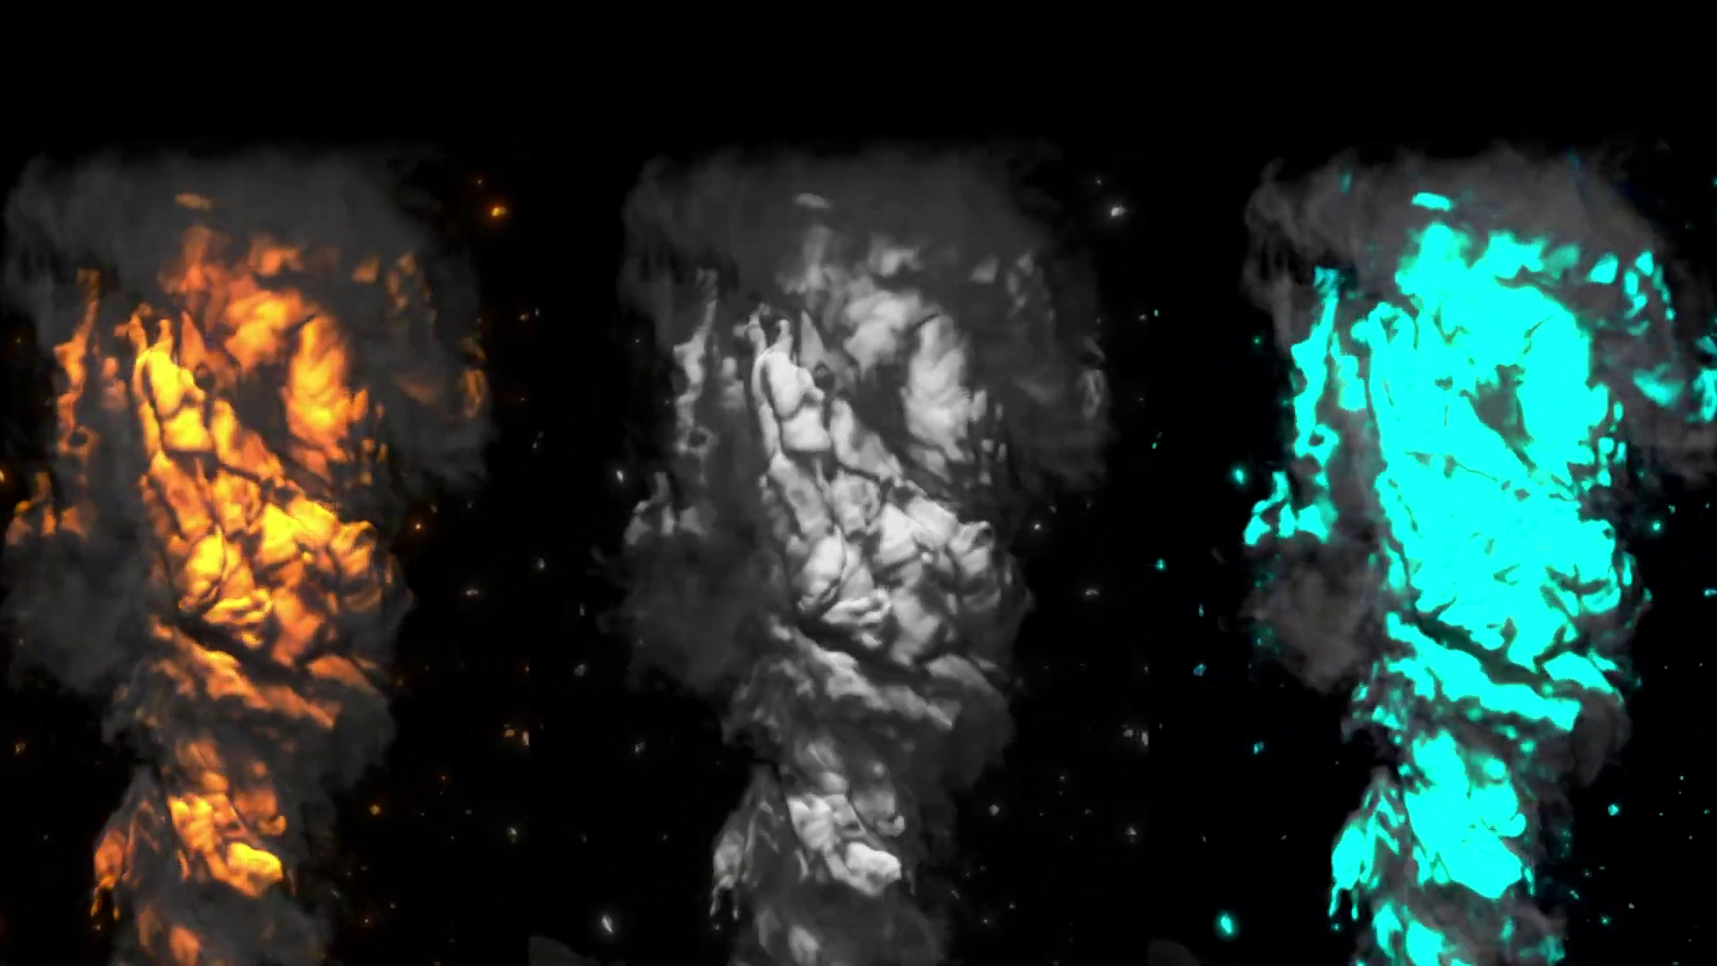
Step: Create a solid named Stardust and apply the Stardust effect to it
{"action": "key", "text": "ctrl+y"}
{"action": "type", "text": "Stardus"}
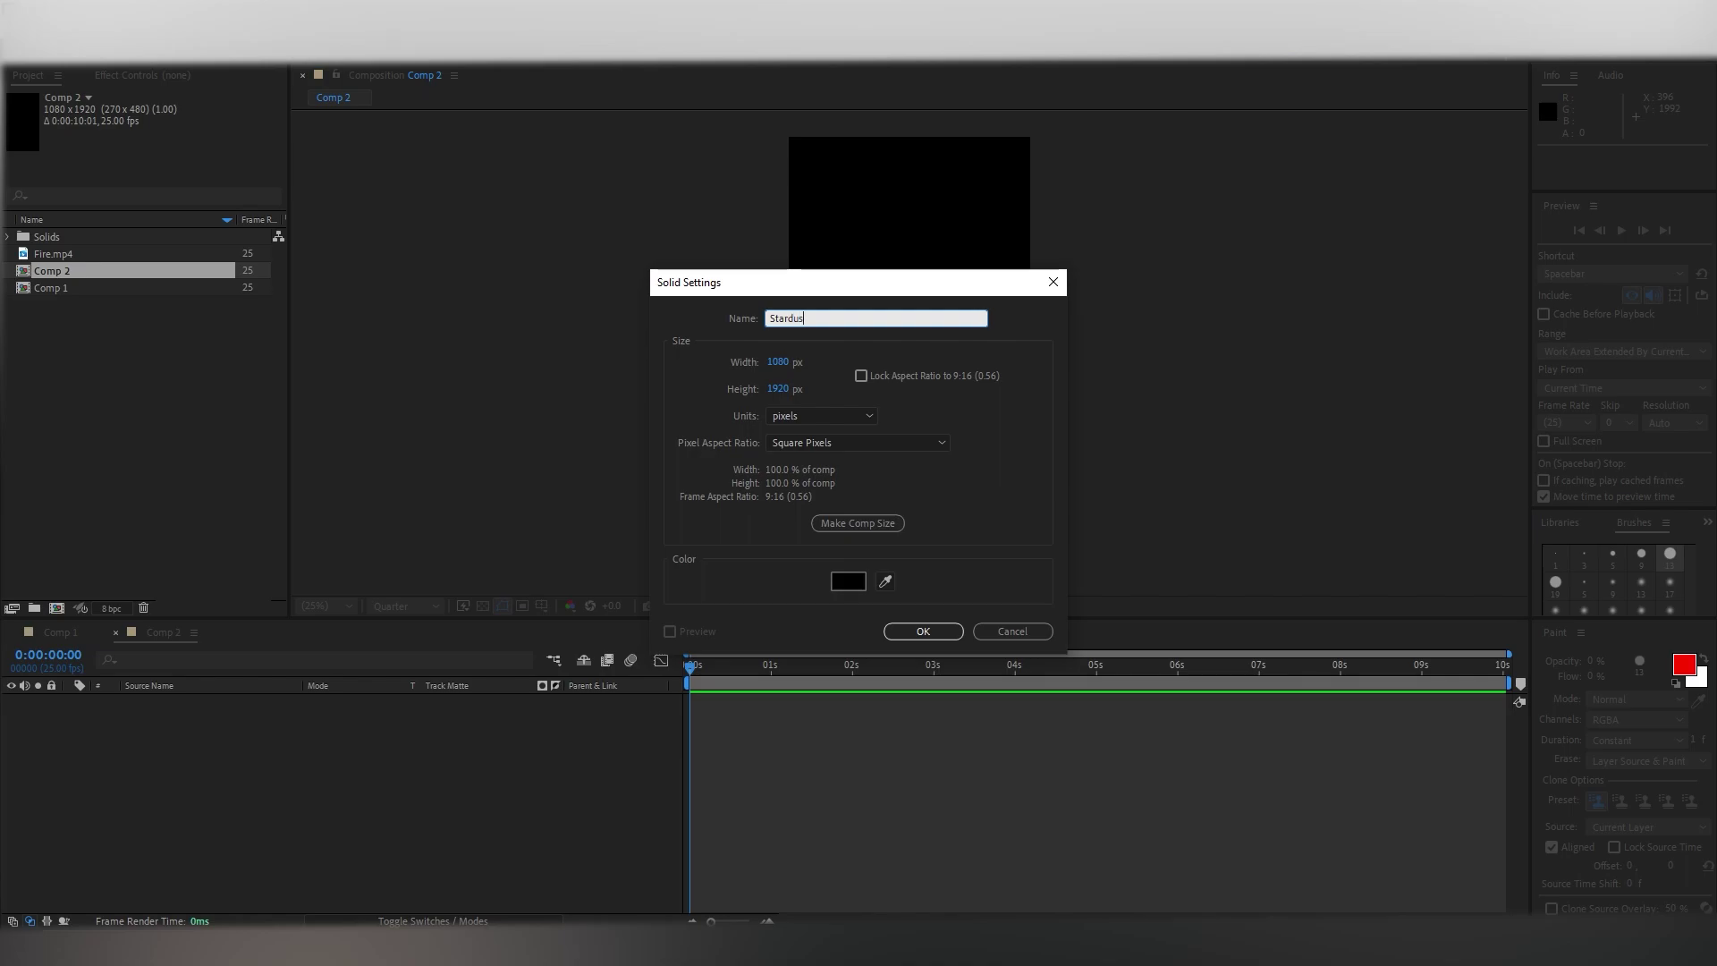
{"action": "type", "text": "t"}
{"action": "key", "text": "Return"}
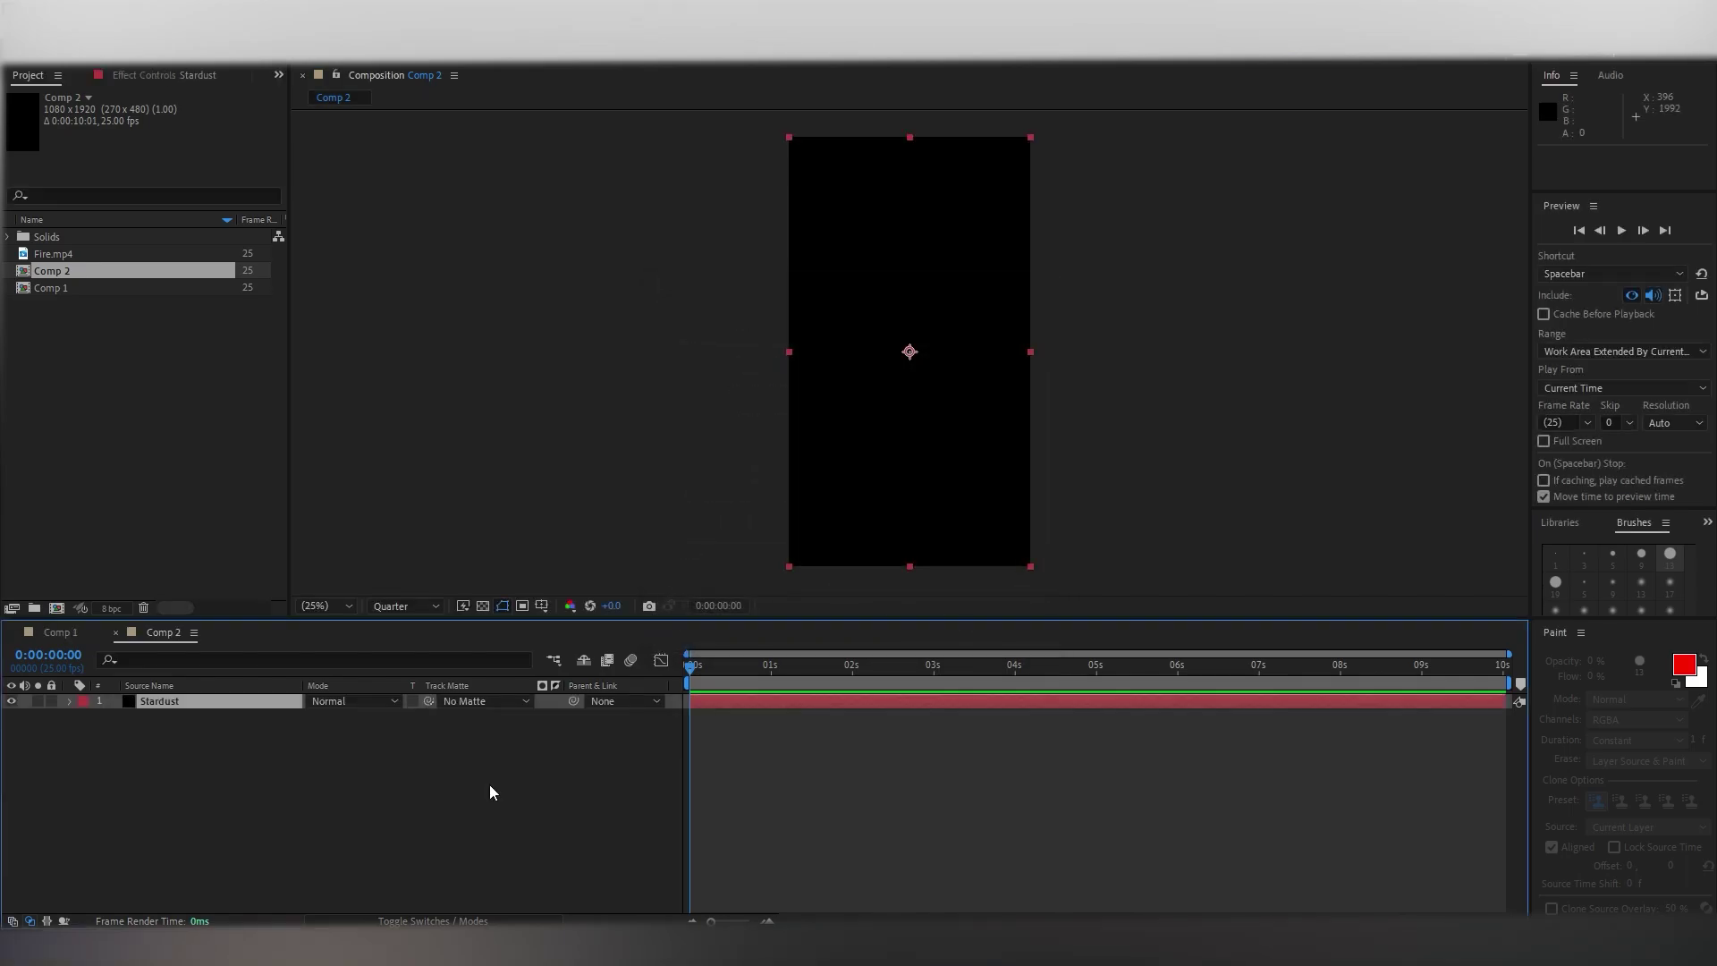
{"action": "key", "text": "ctrl+space"}
{"action": "type", "text": "star"}
{"action": "key", "text": "Return"}
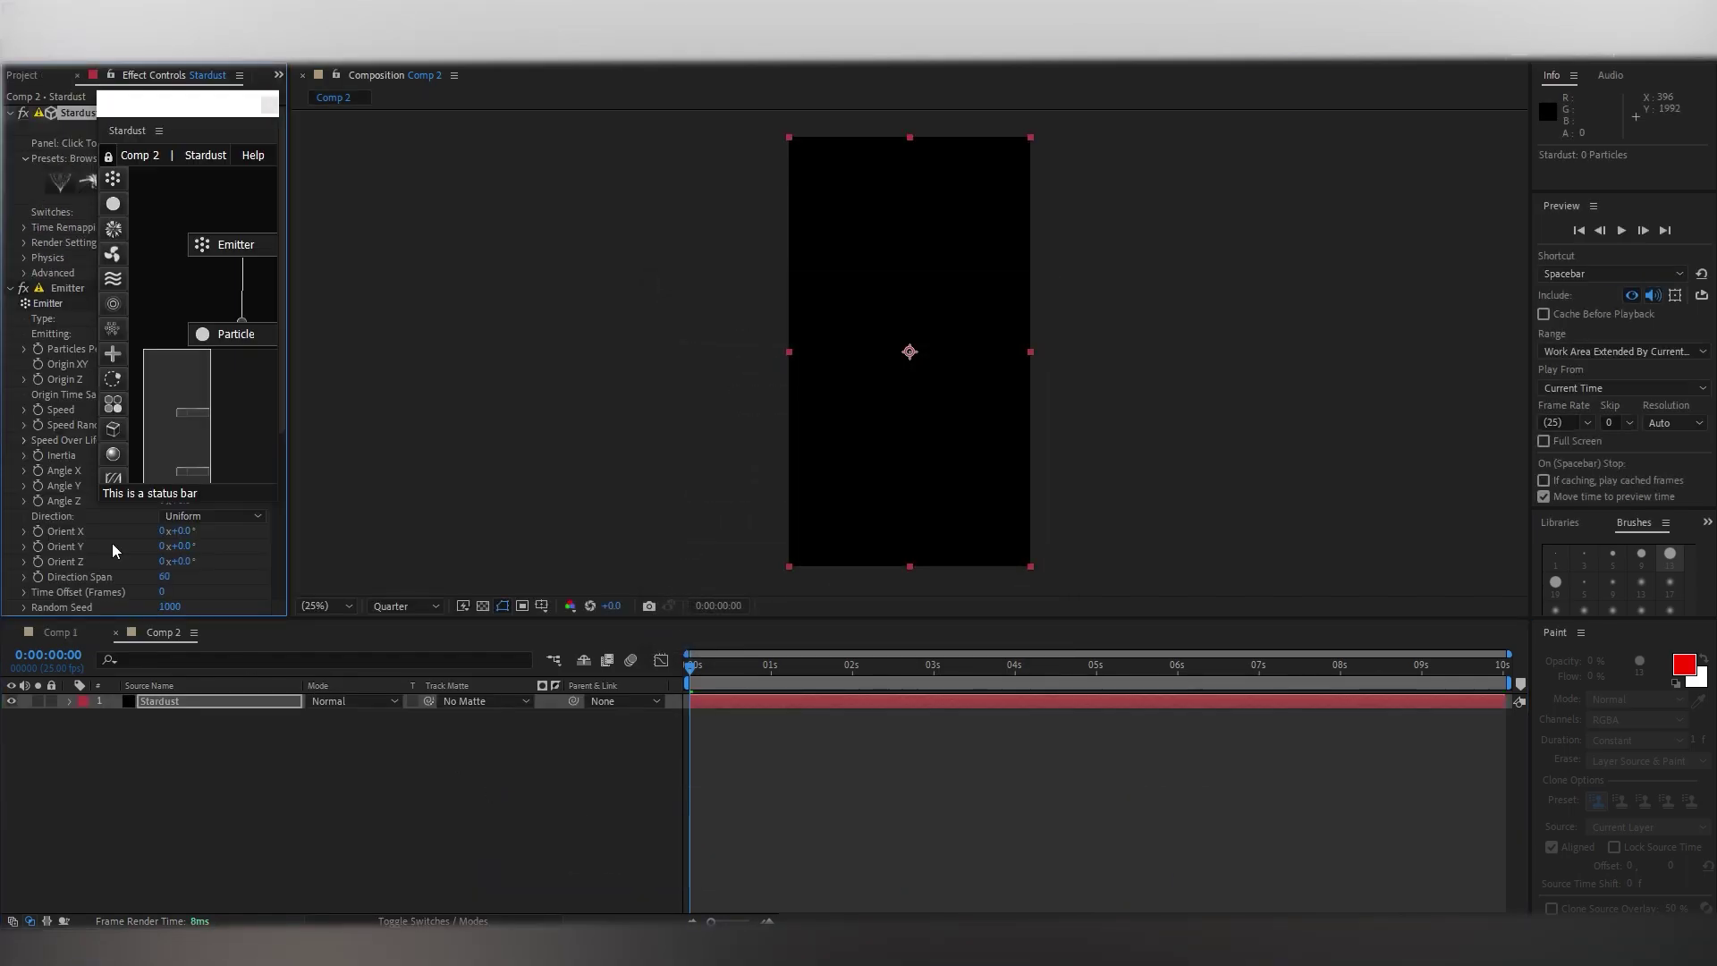
Step: Dock the Stardust node panel beside the comp and load the Volume vdb preset with Replace
{"action": "left_click_drag", "start_coordinate": [141, 113], "coordinate": [474, 153]}
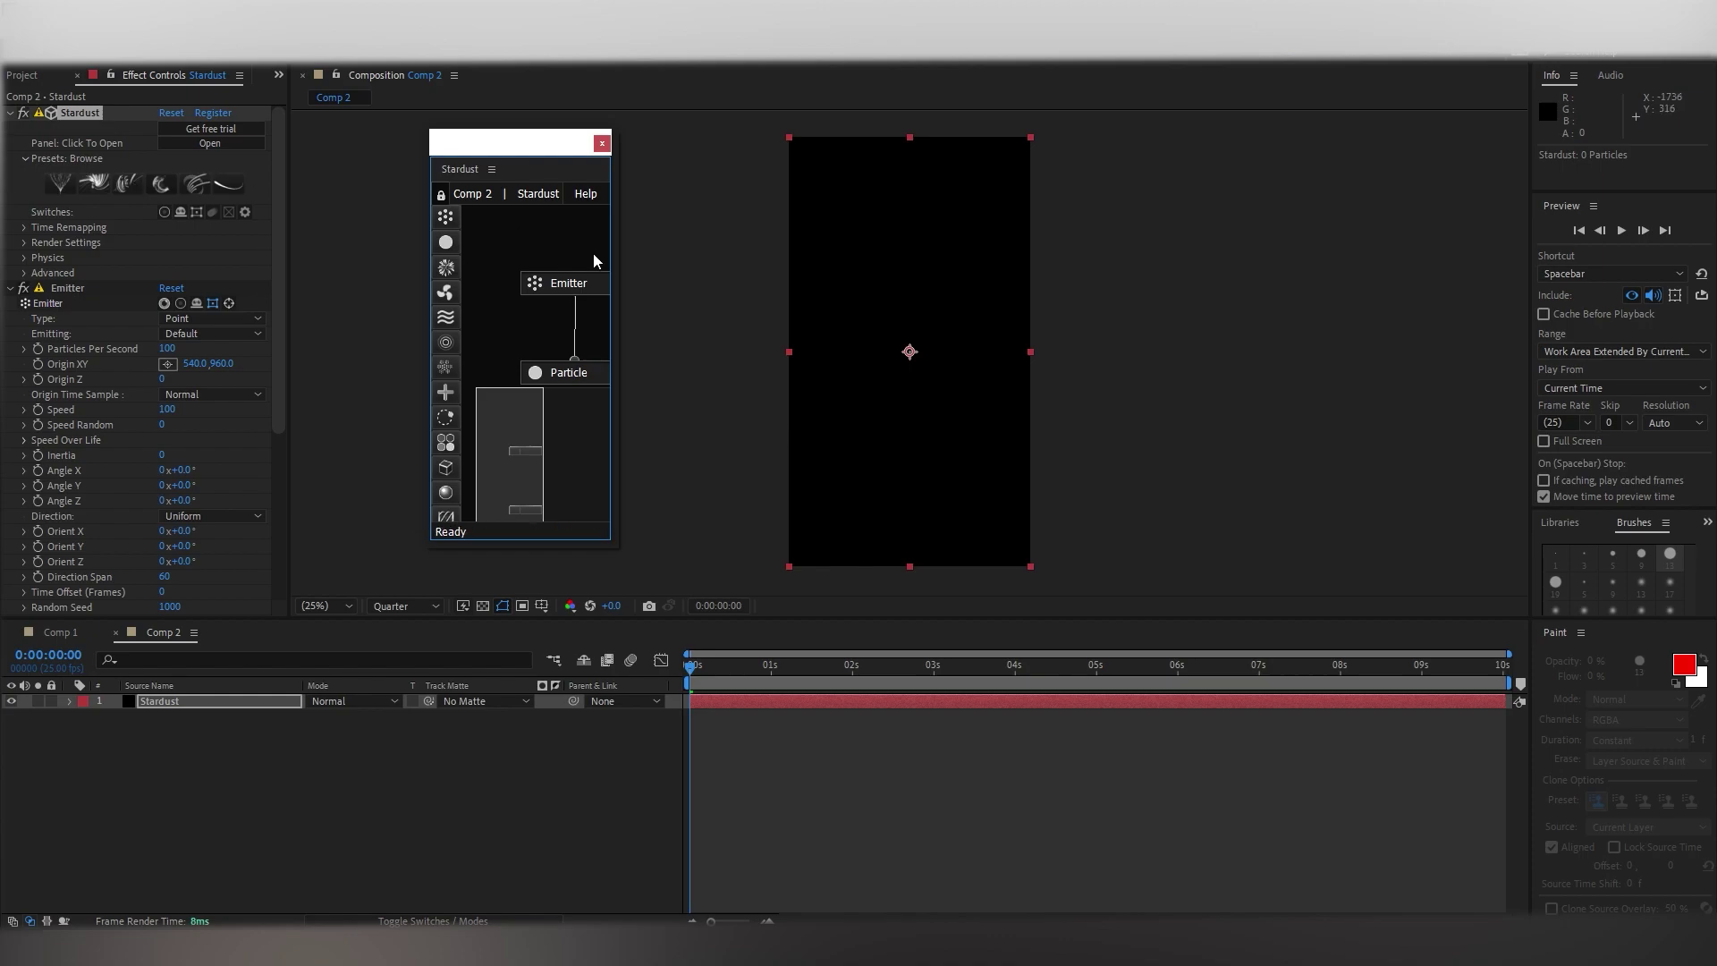
{"action": "left_click_drag", "start_coordinate": [614, 248], "coordinate": [785, 251]}
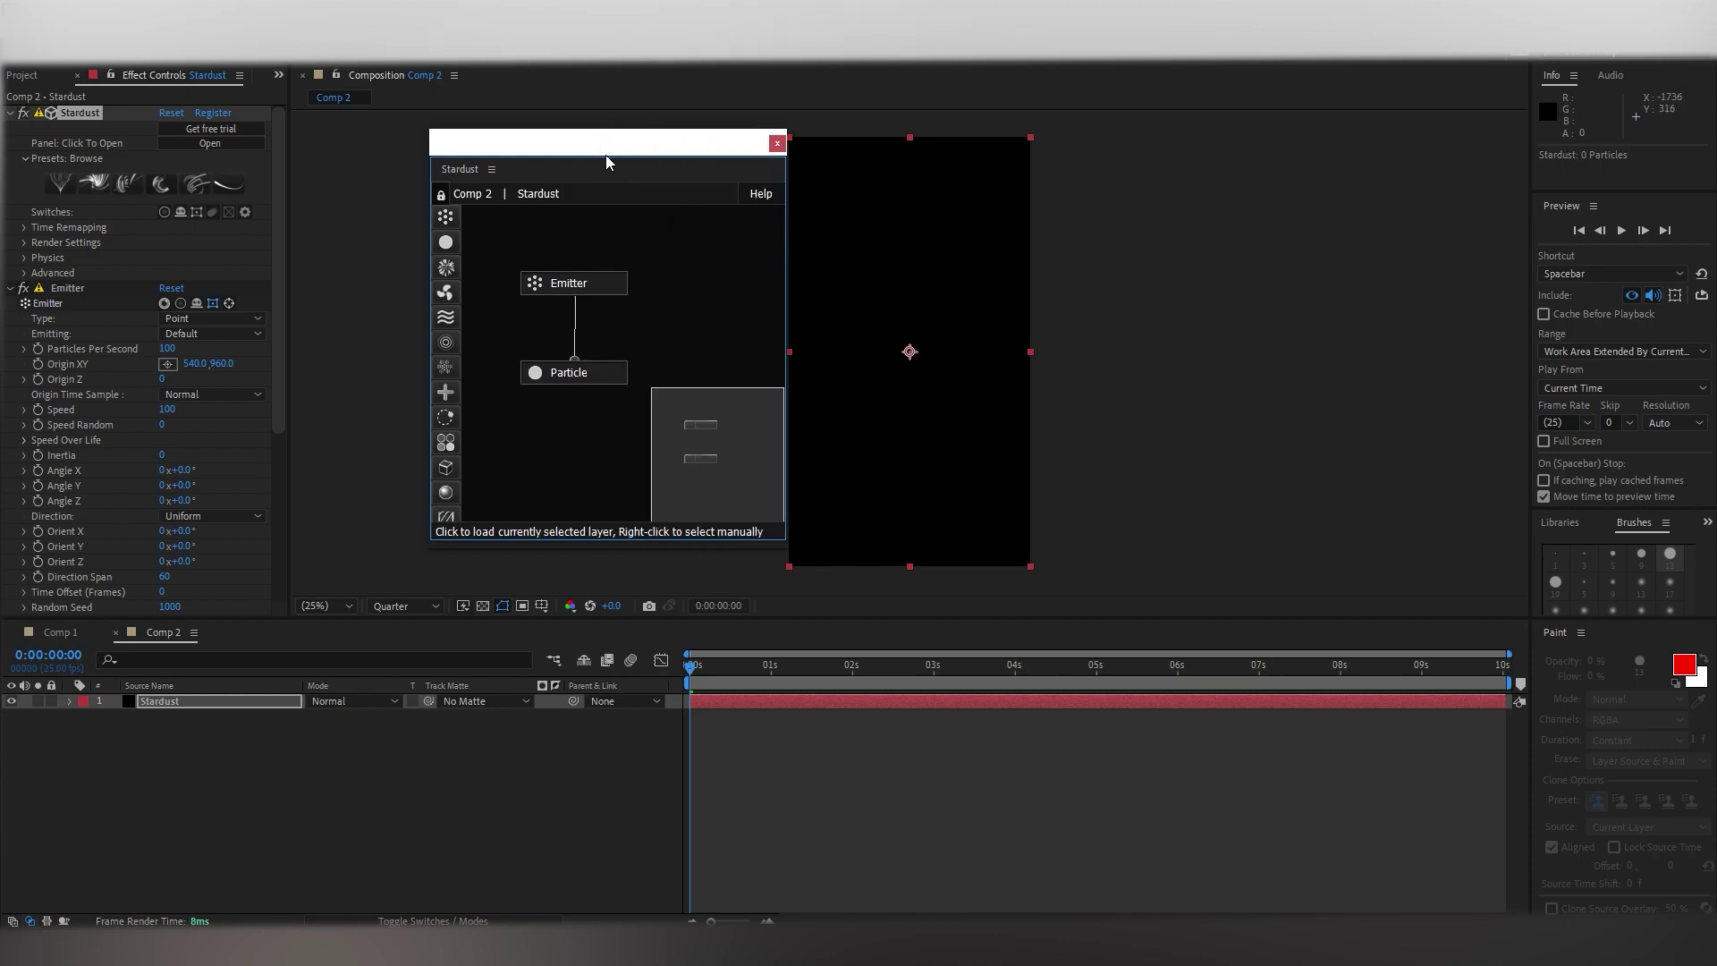
{"action": "mouse_move", "coordinate": [587, 149]}
{"action": "left_mouse_down"}
{"action": "mouse_move", "coordinate": [499, 121]}
{"action": "mouse_move", "coordinate": [475, 148]}
{"action": "left_mouse_up"}
{"action": "left_click", "coordinate": [195, 184]}
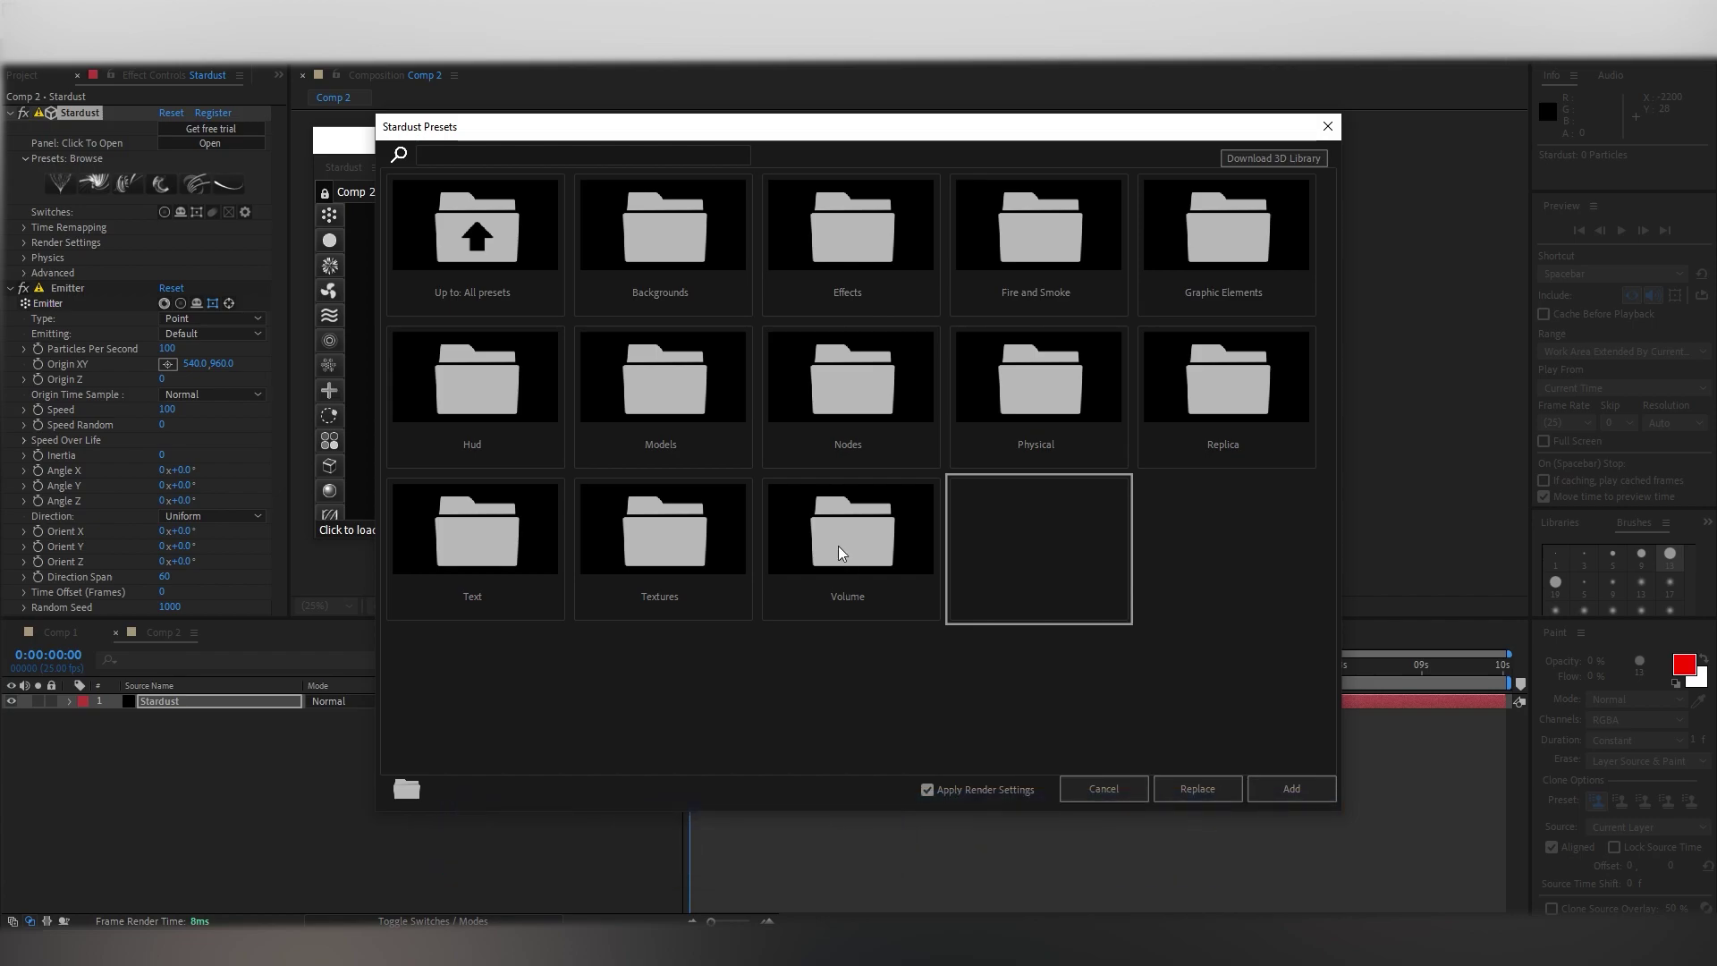
{"action": "double_click", "coordinate": [834, 551]}
{"action": "left_click", "coordinate": [483, 408]}
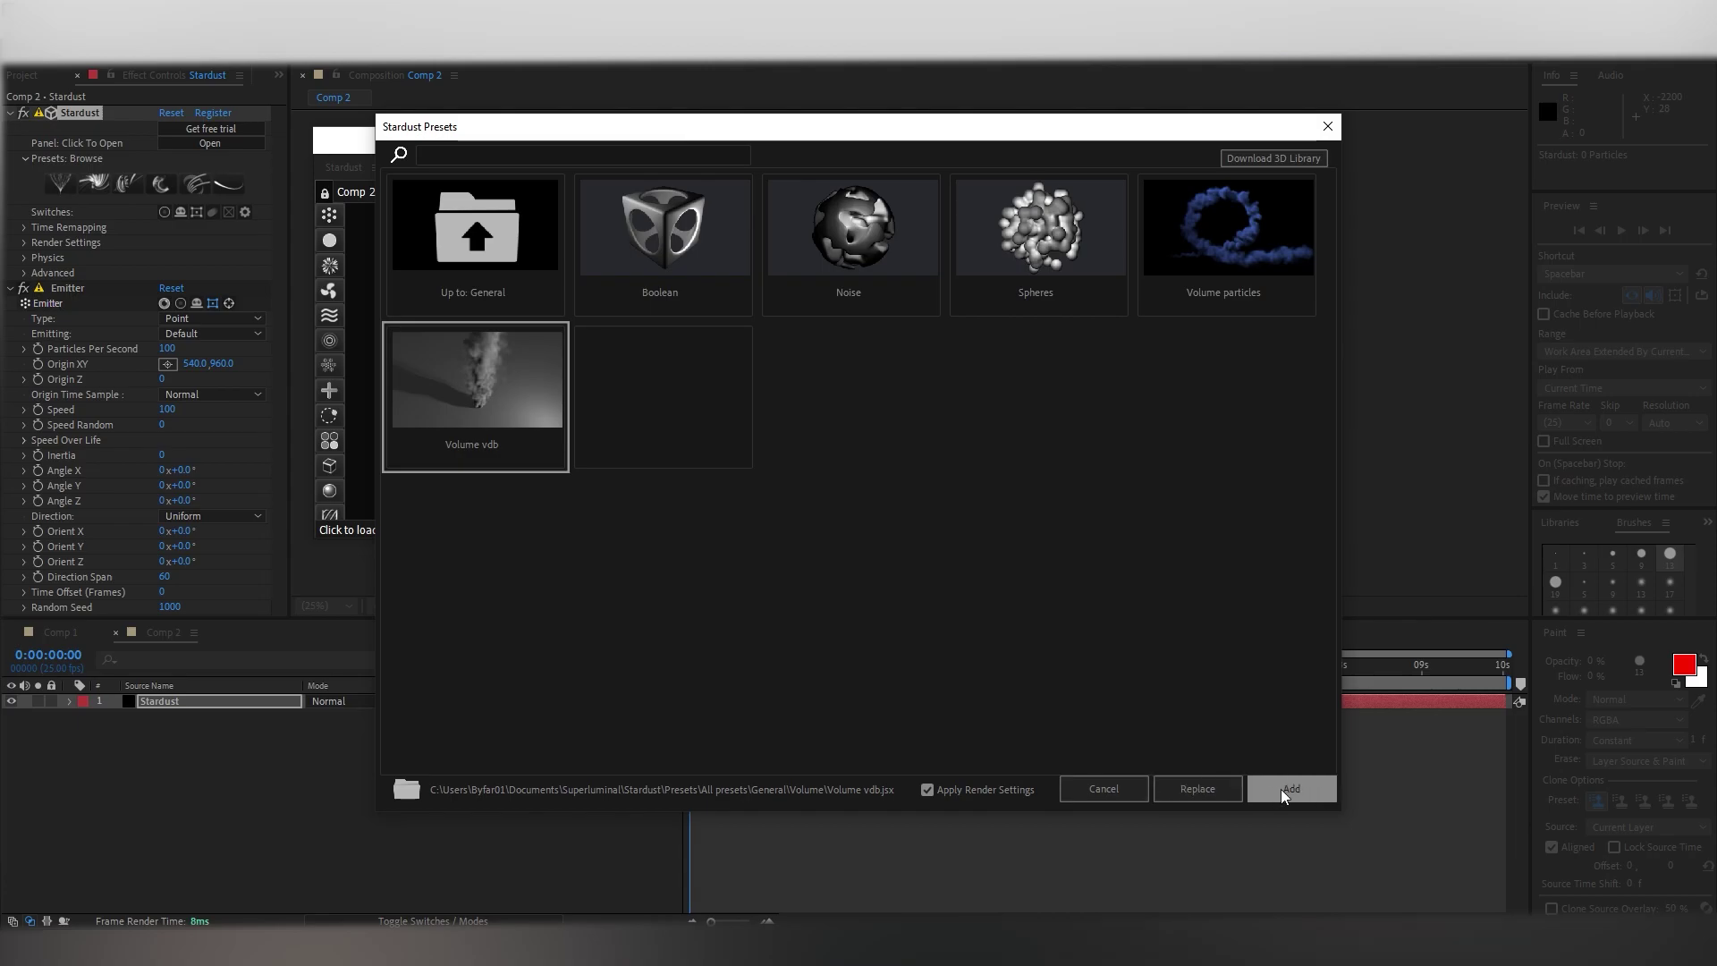
{"action": "left_click", "coordinate": [1203, 794]}
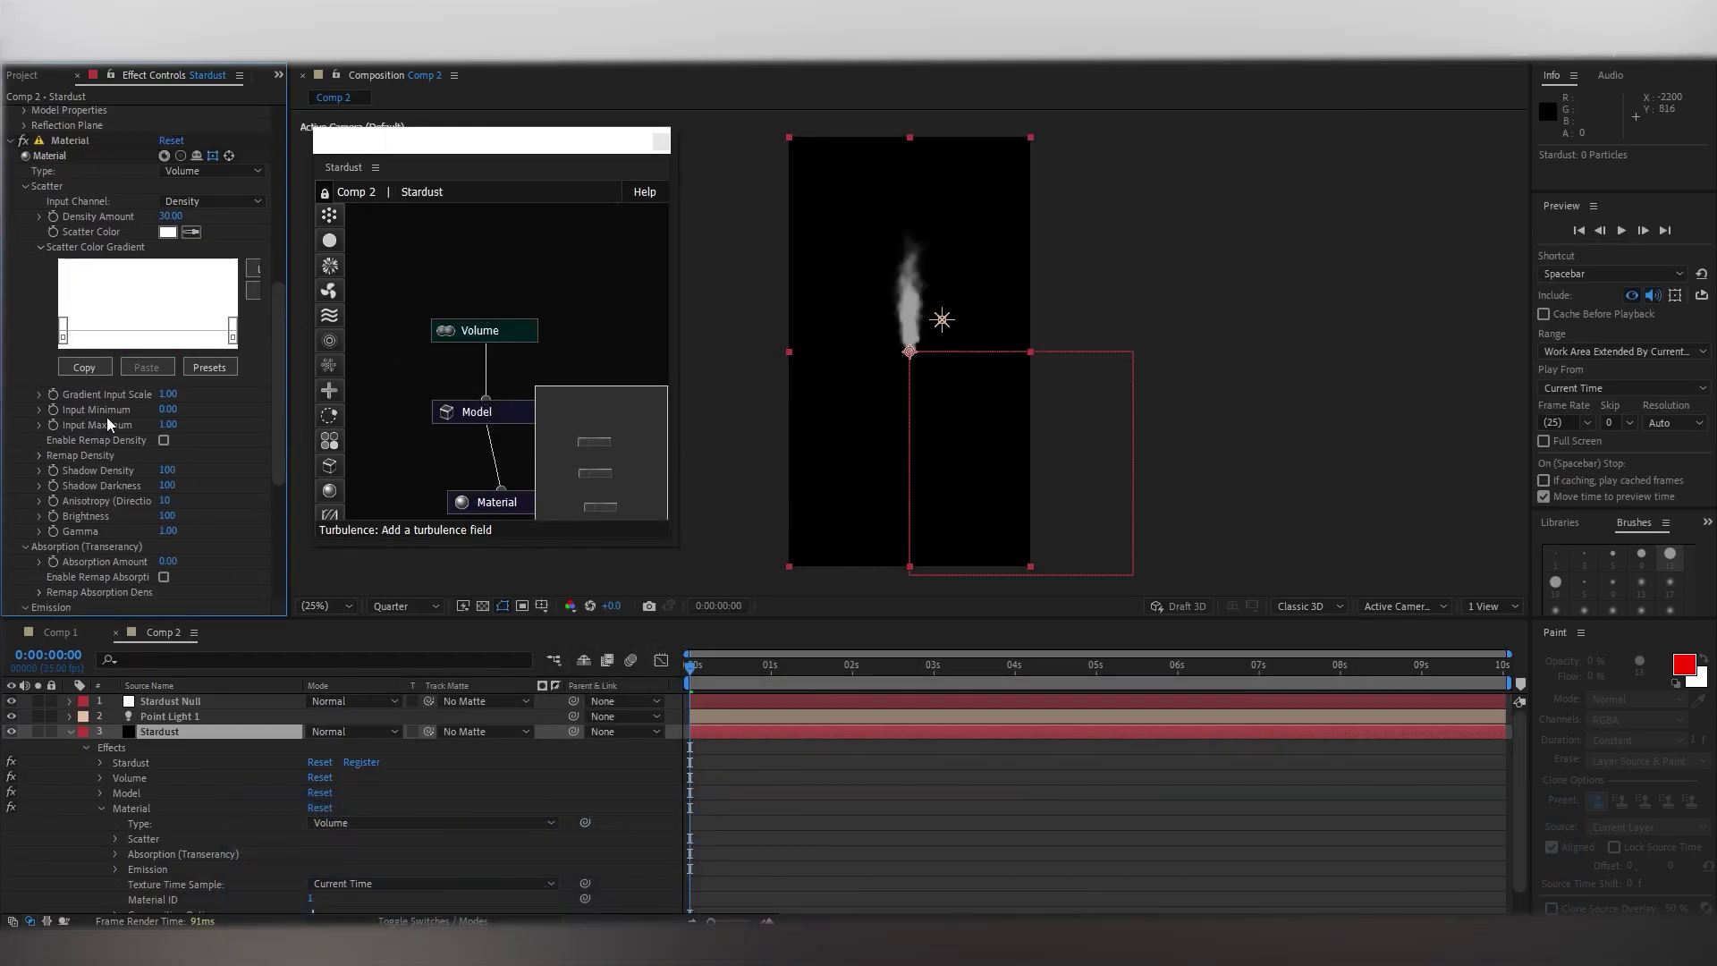
Step: Expand the Stardust model's mesh/material info and its Model Properties group
{"action": "scroll", "coordinate": [106, 442], "scroll_direction": "down", "scroll_amount": 3}
{"action": "scroll", "coordinate": [105, 438], "scroll_direction": "up", "scroll_amount": 5}
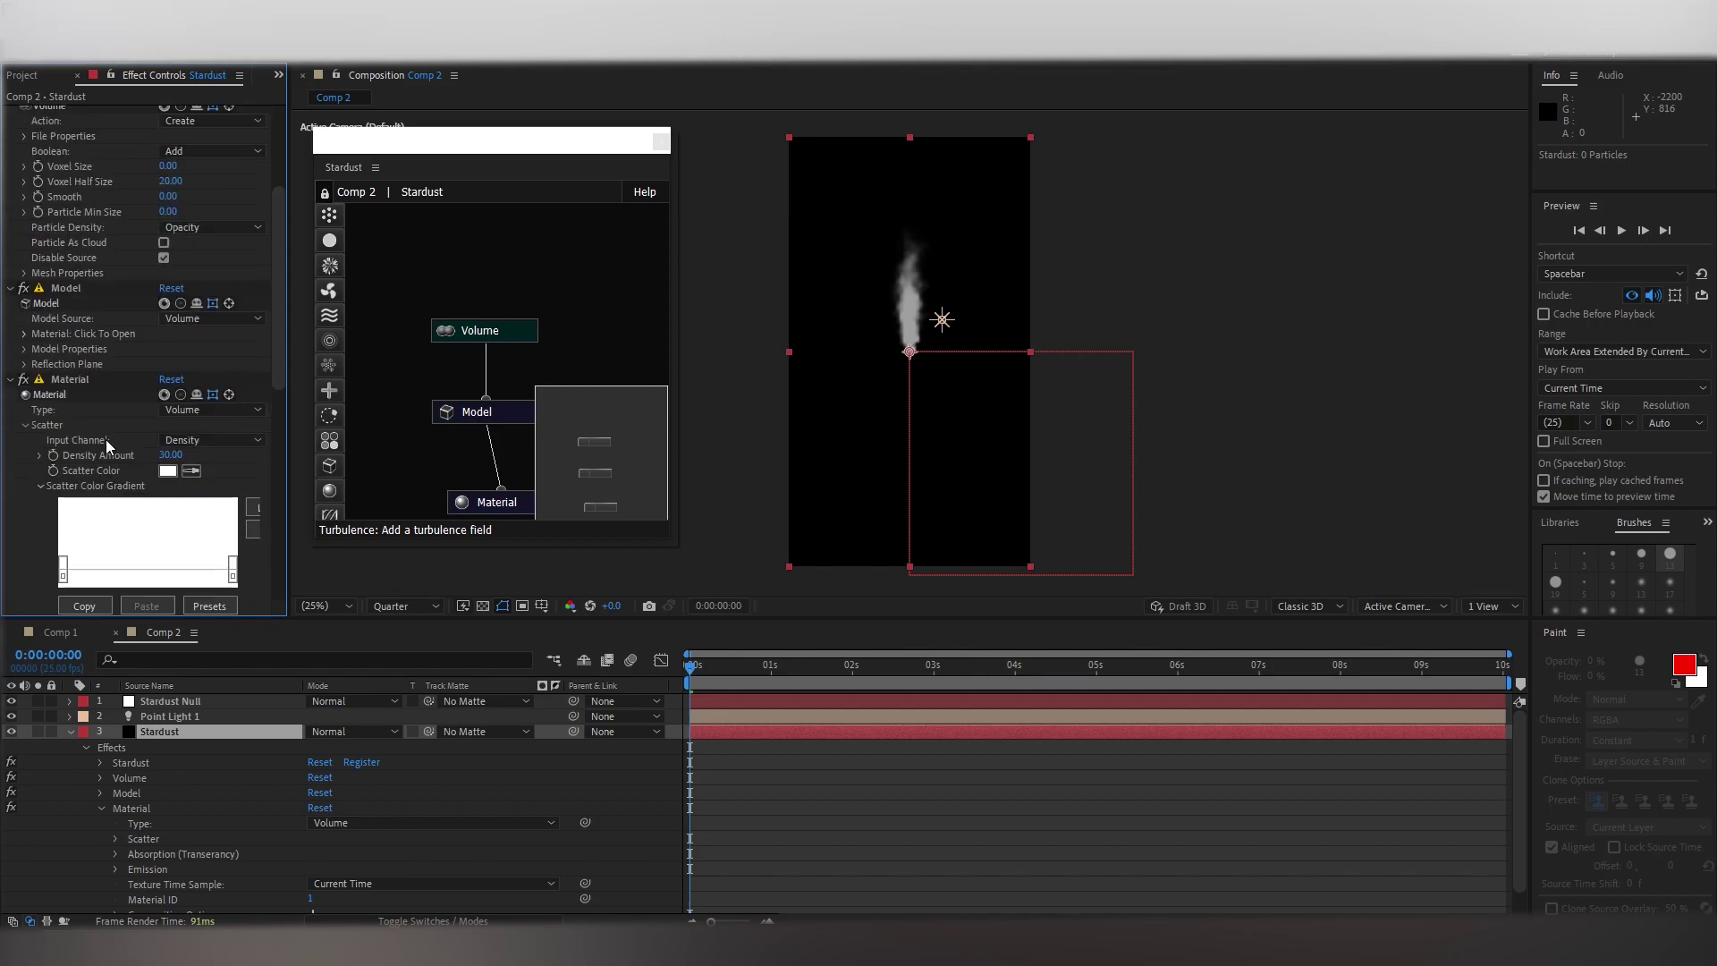
{"action": "scroll", "coordinate": [105, 438], "scroll_direction": "up", "scroll_amount": 5}
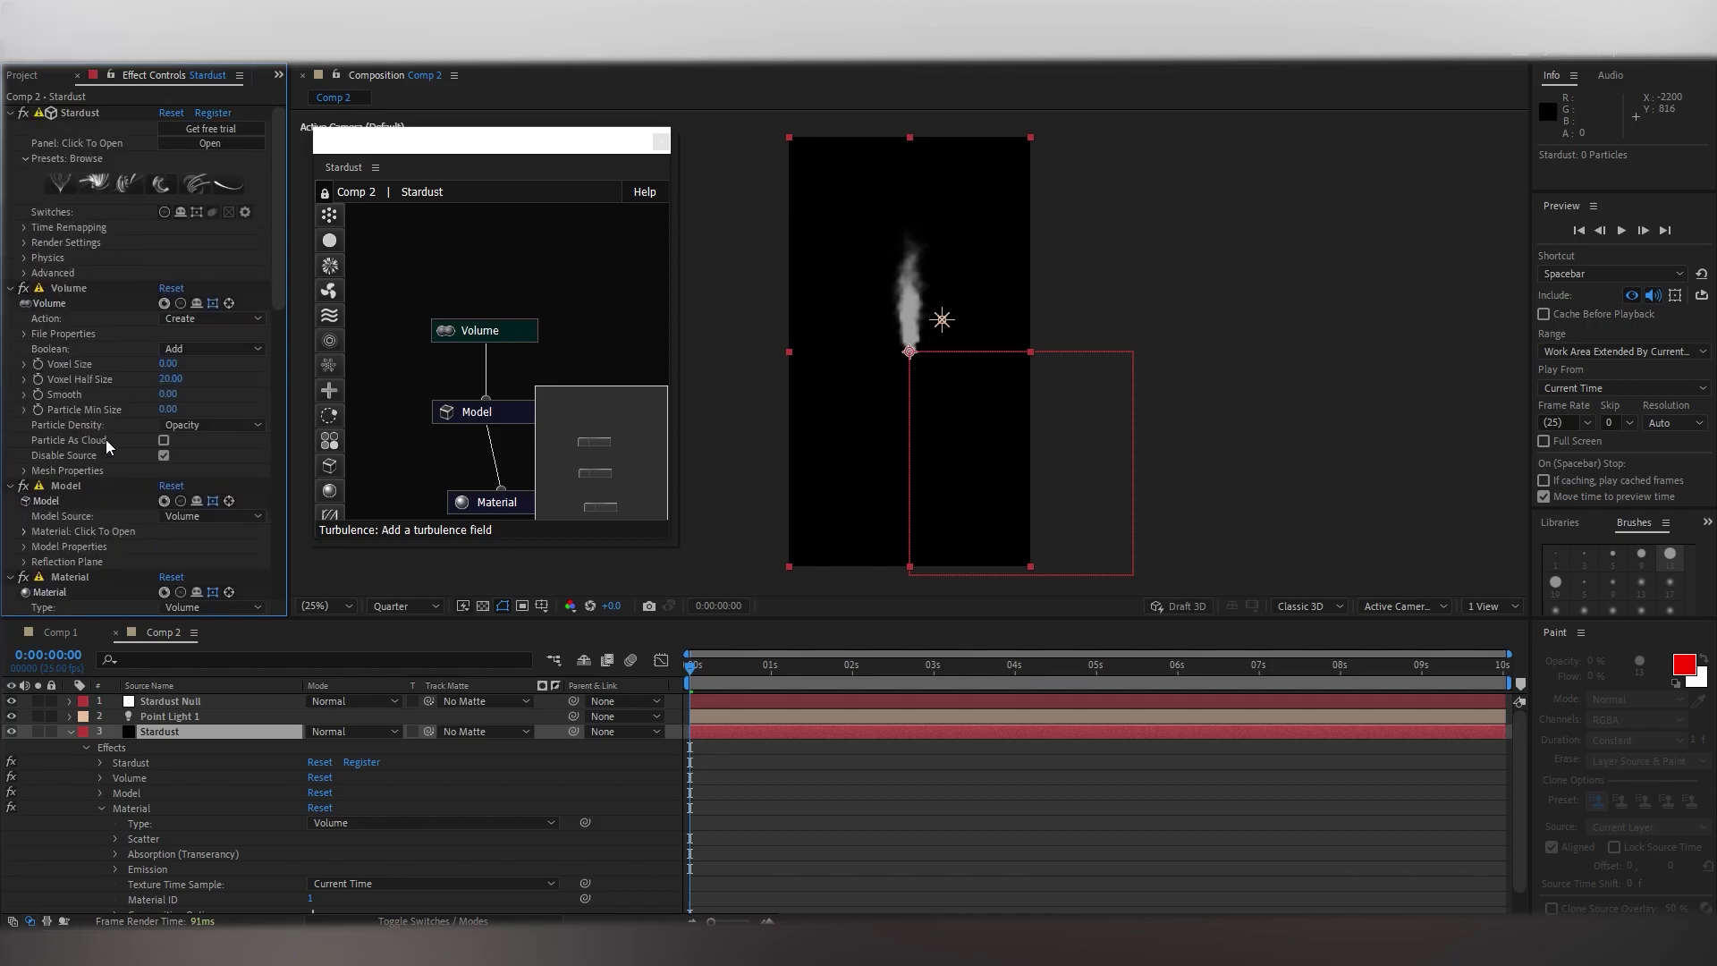
{"action": "left_click", "coordinate": [24, 532]}
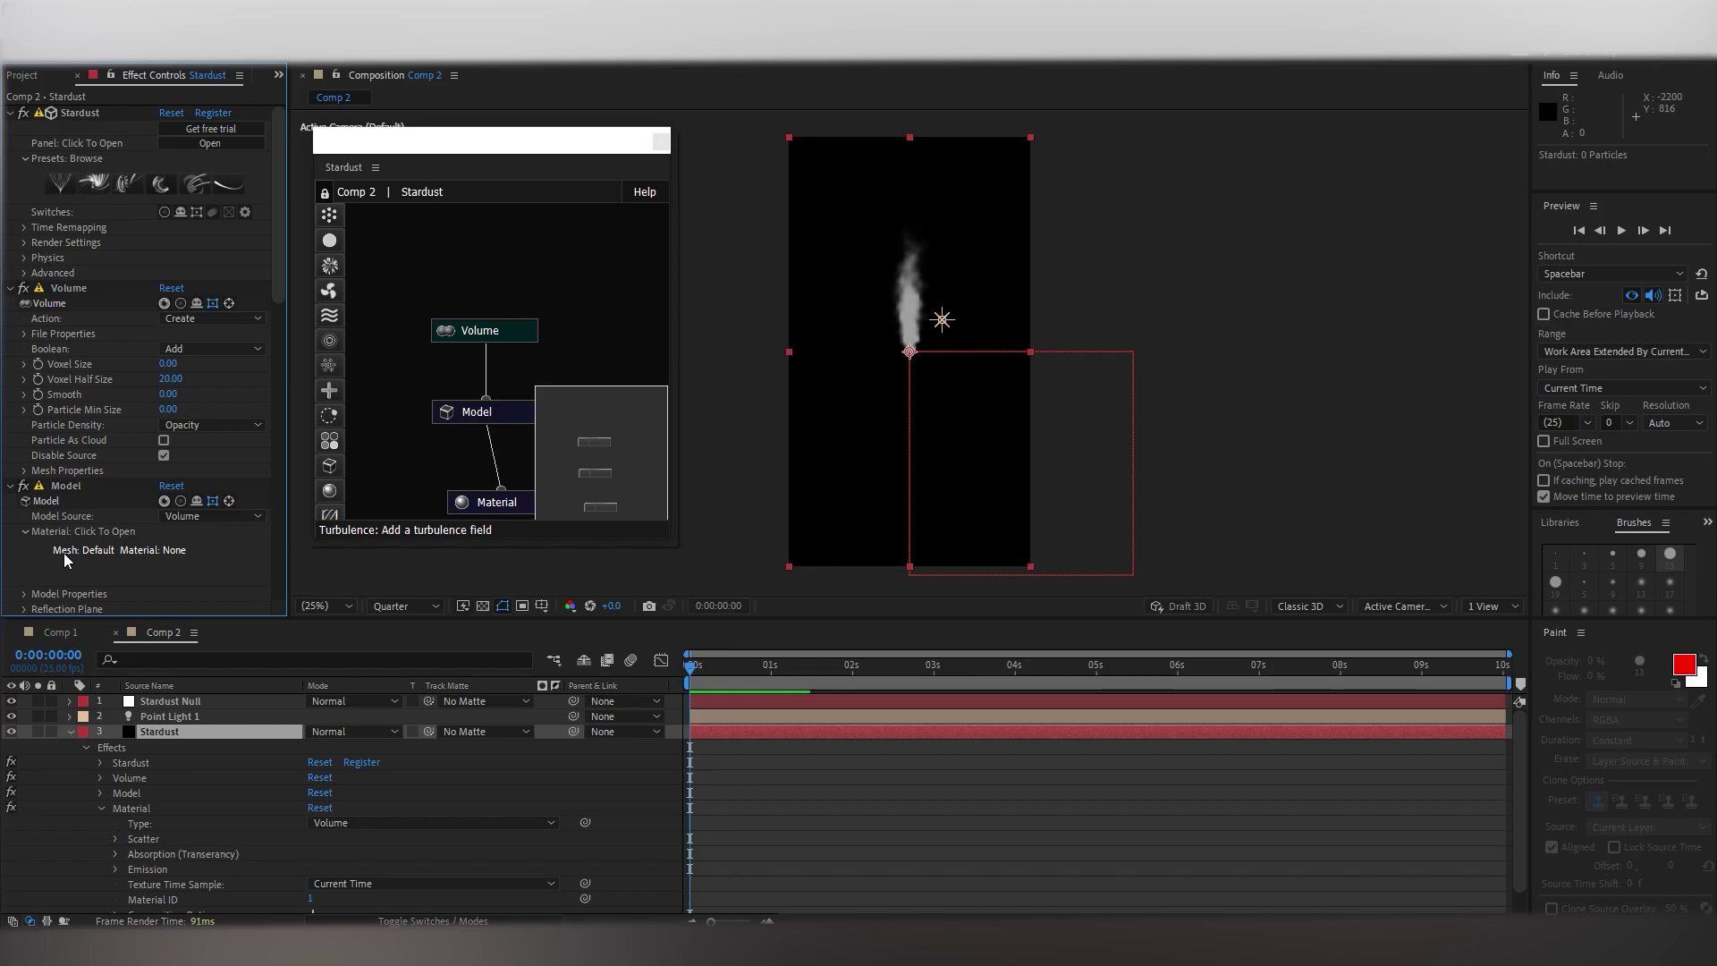
{"action": "scroll", "coordinate": [56, 548], "scroll_direction": "down", "scroll_amount": 2}
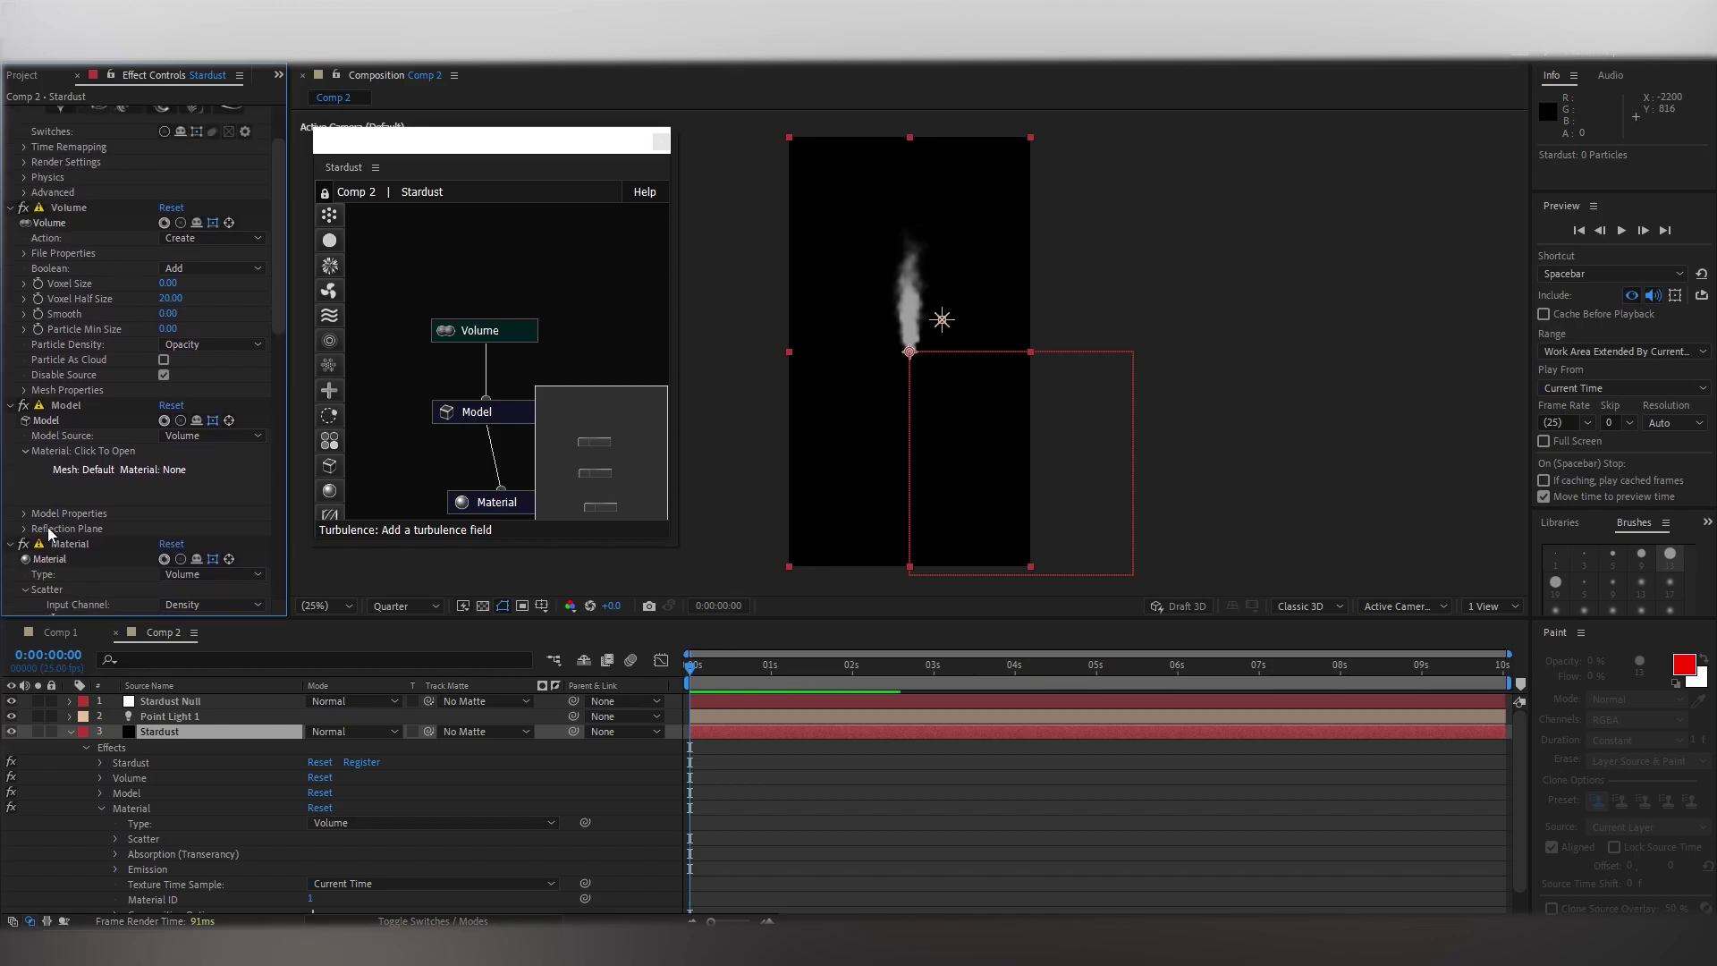
{"action": "left_click", "coordinate": [25, 514]}
{"action": "scroll", "coordinate": [84, 505], "scroll_direction": "down", "scroll_amount": 5}
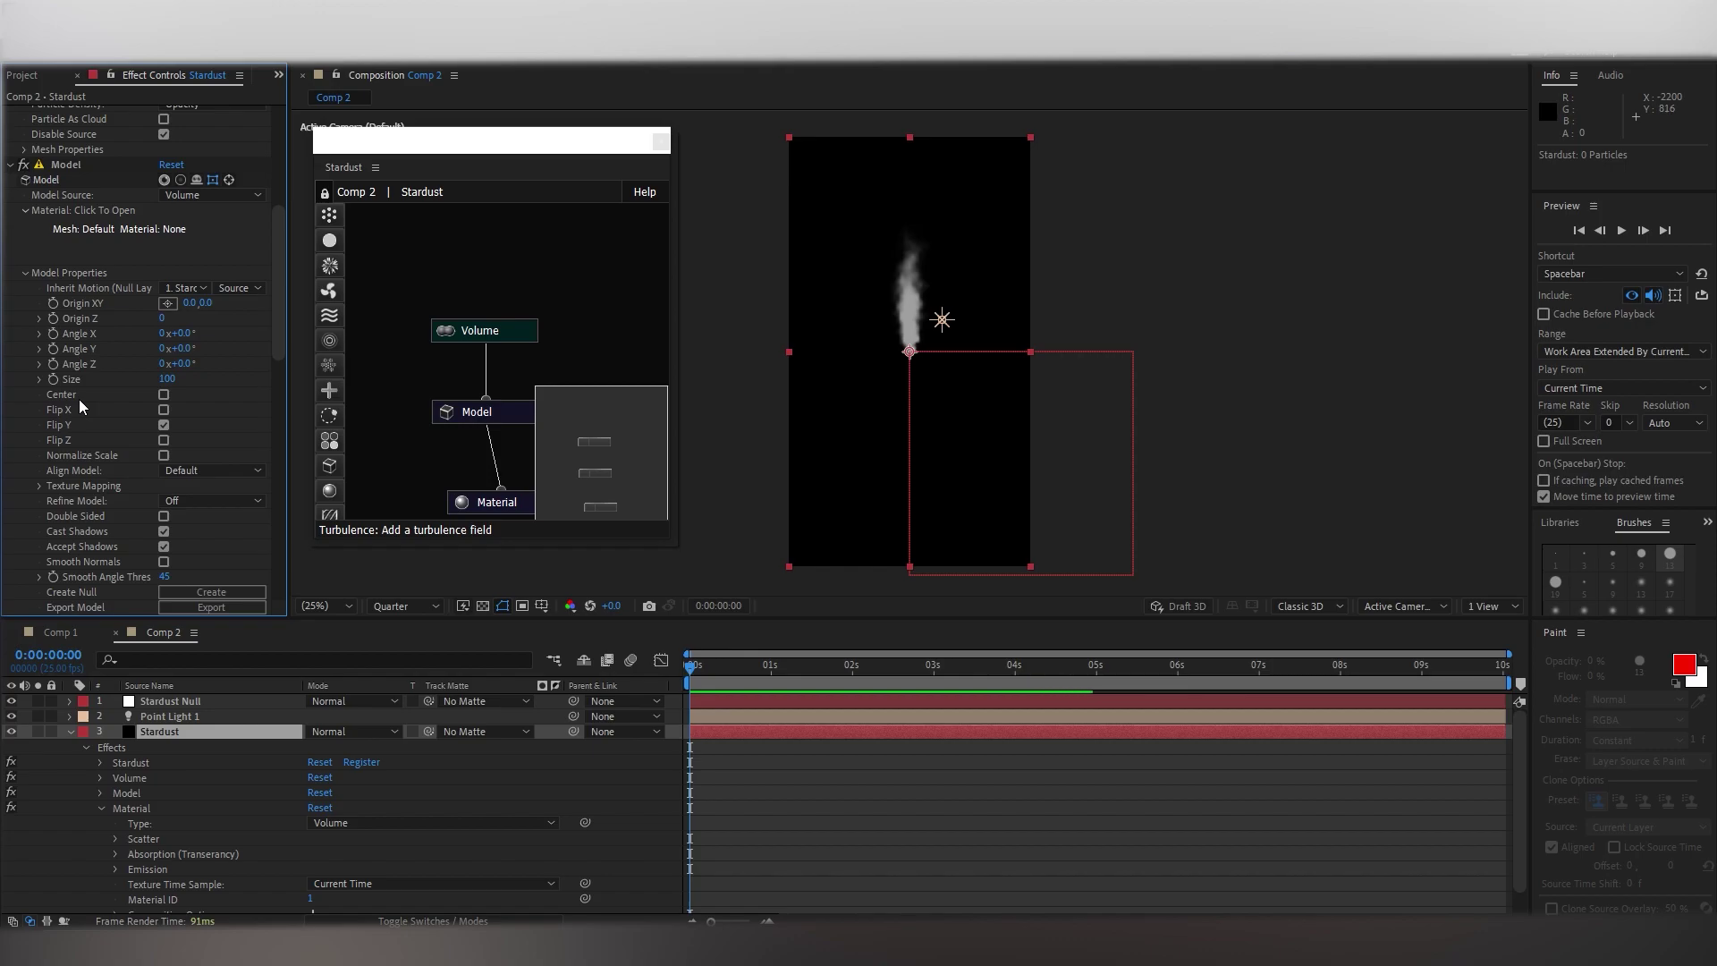
{"action": "scroll", "coordinate": [78, 399], "scroll_direction": "up", "scroll_amount": 4}
Step: Open and close the Texture Selector unchanged, then expand Volume > File Properties
{"action": "left_click", "coordinate": [125, 390]}
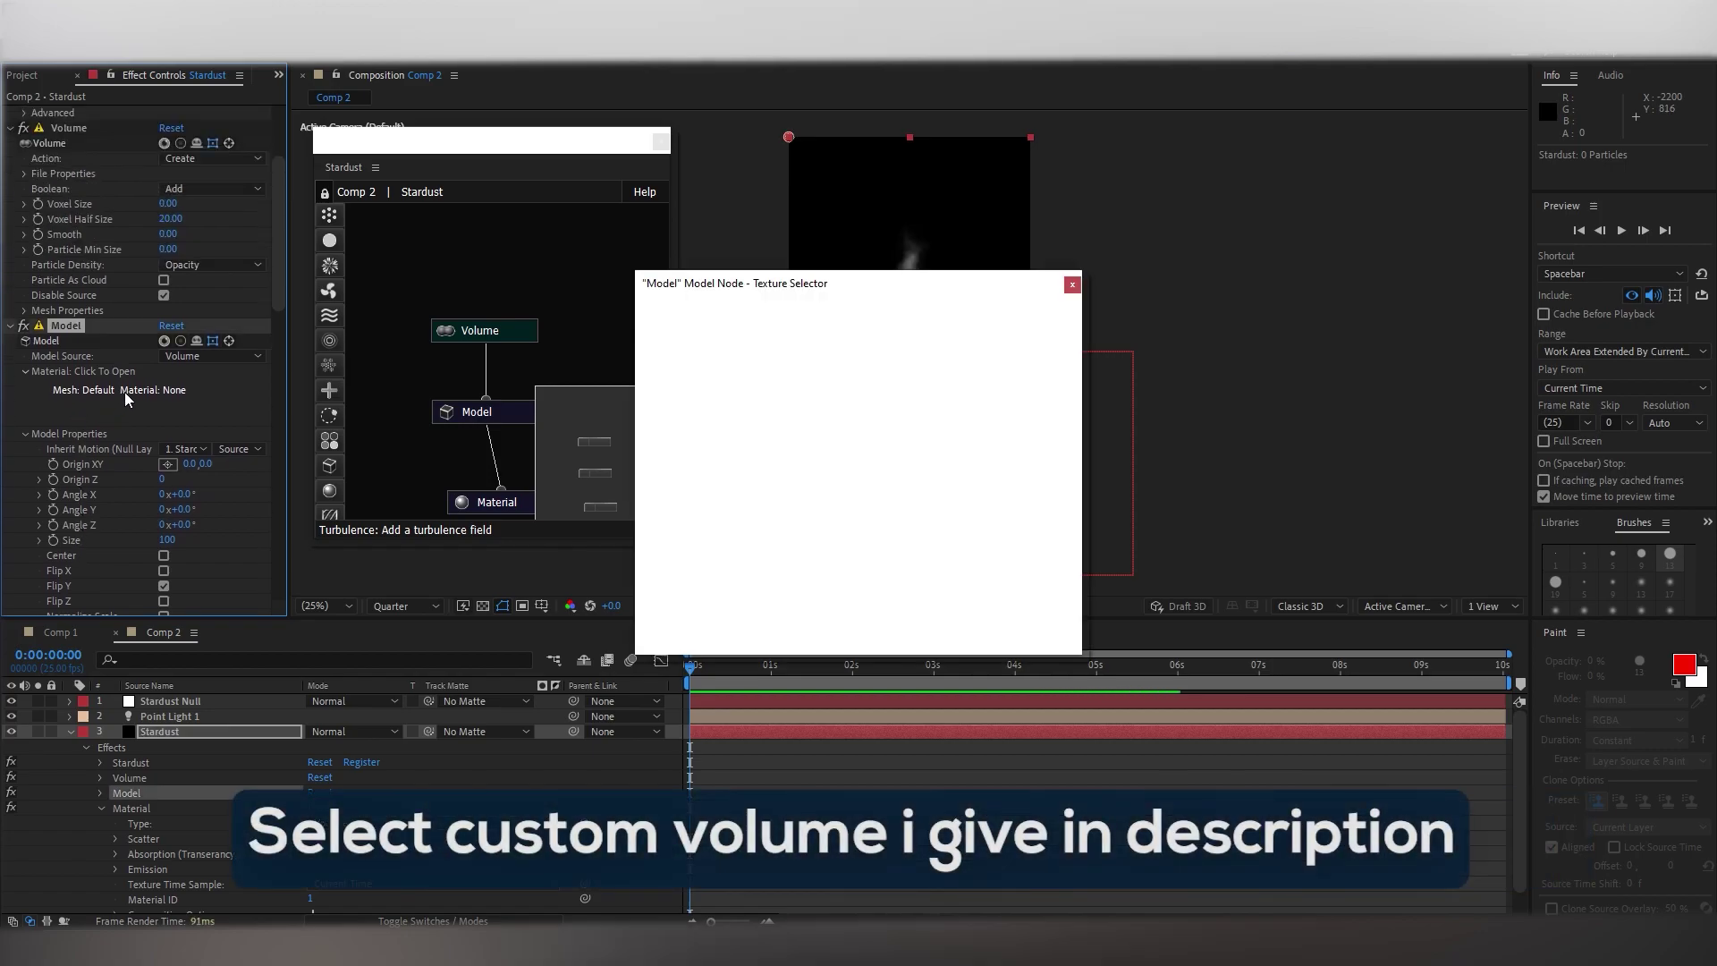
{"action": "left_click", "coordinate": [1073, 285]}
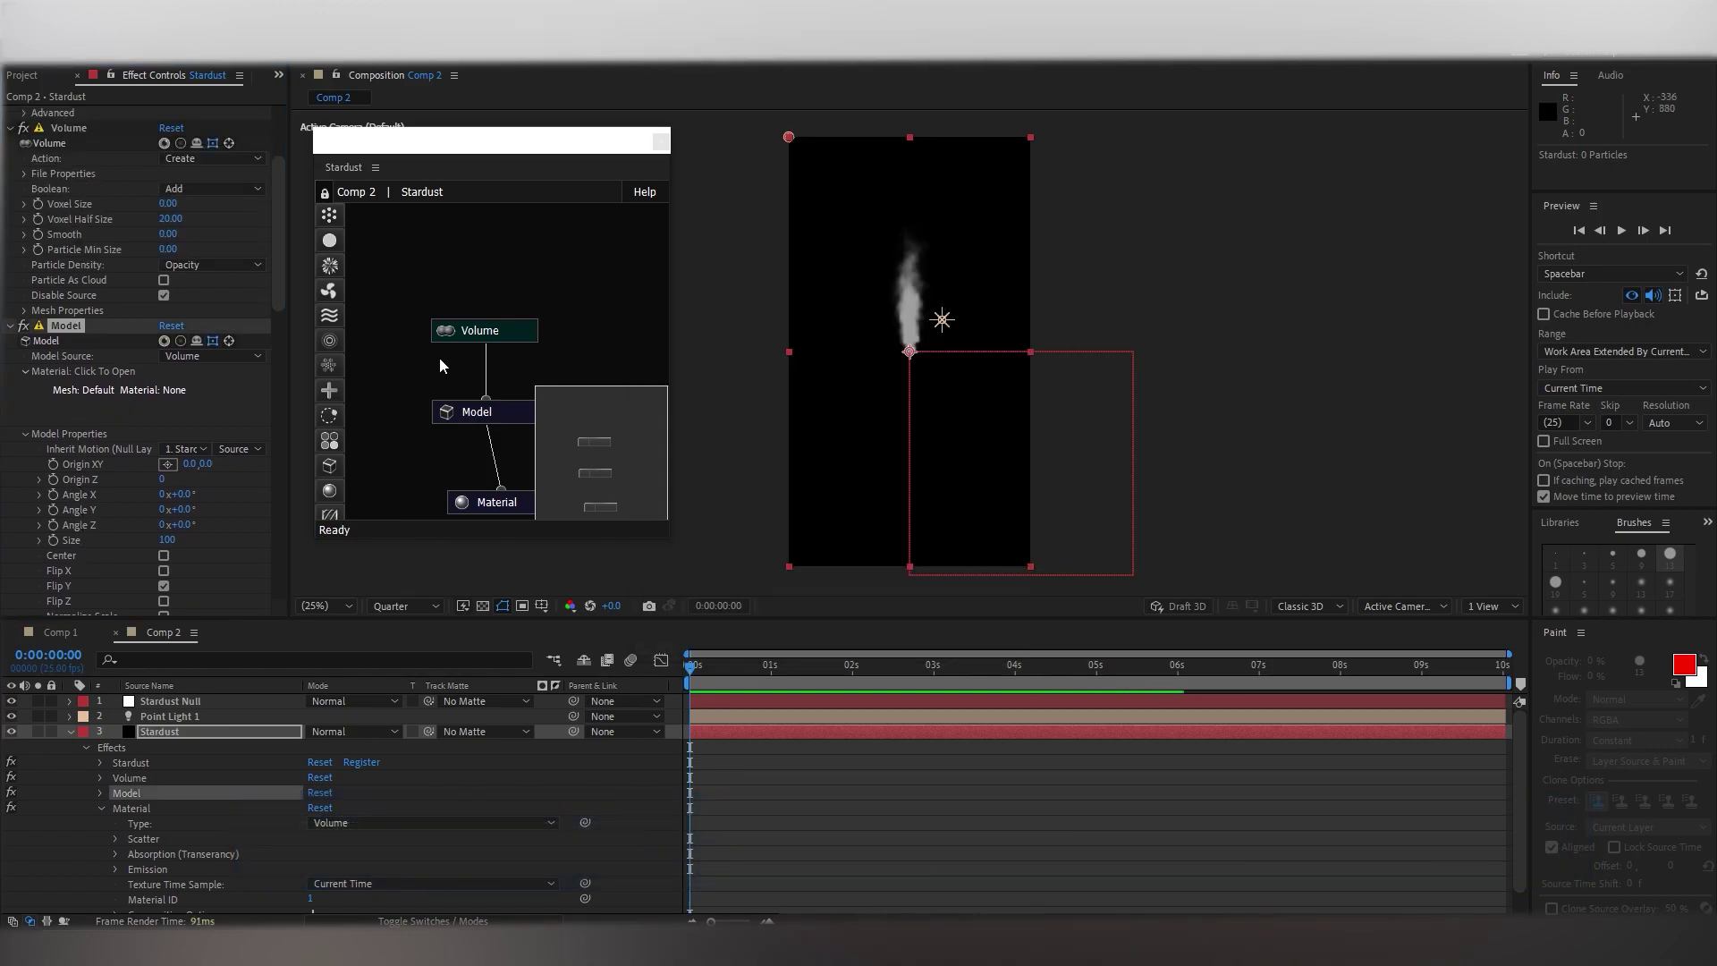
{"action": "scroll", "coordinate": [80, 394], "scroll_direction": "up", "scroll_amount": 4}
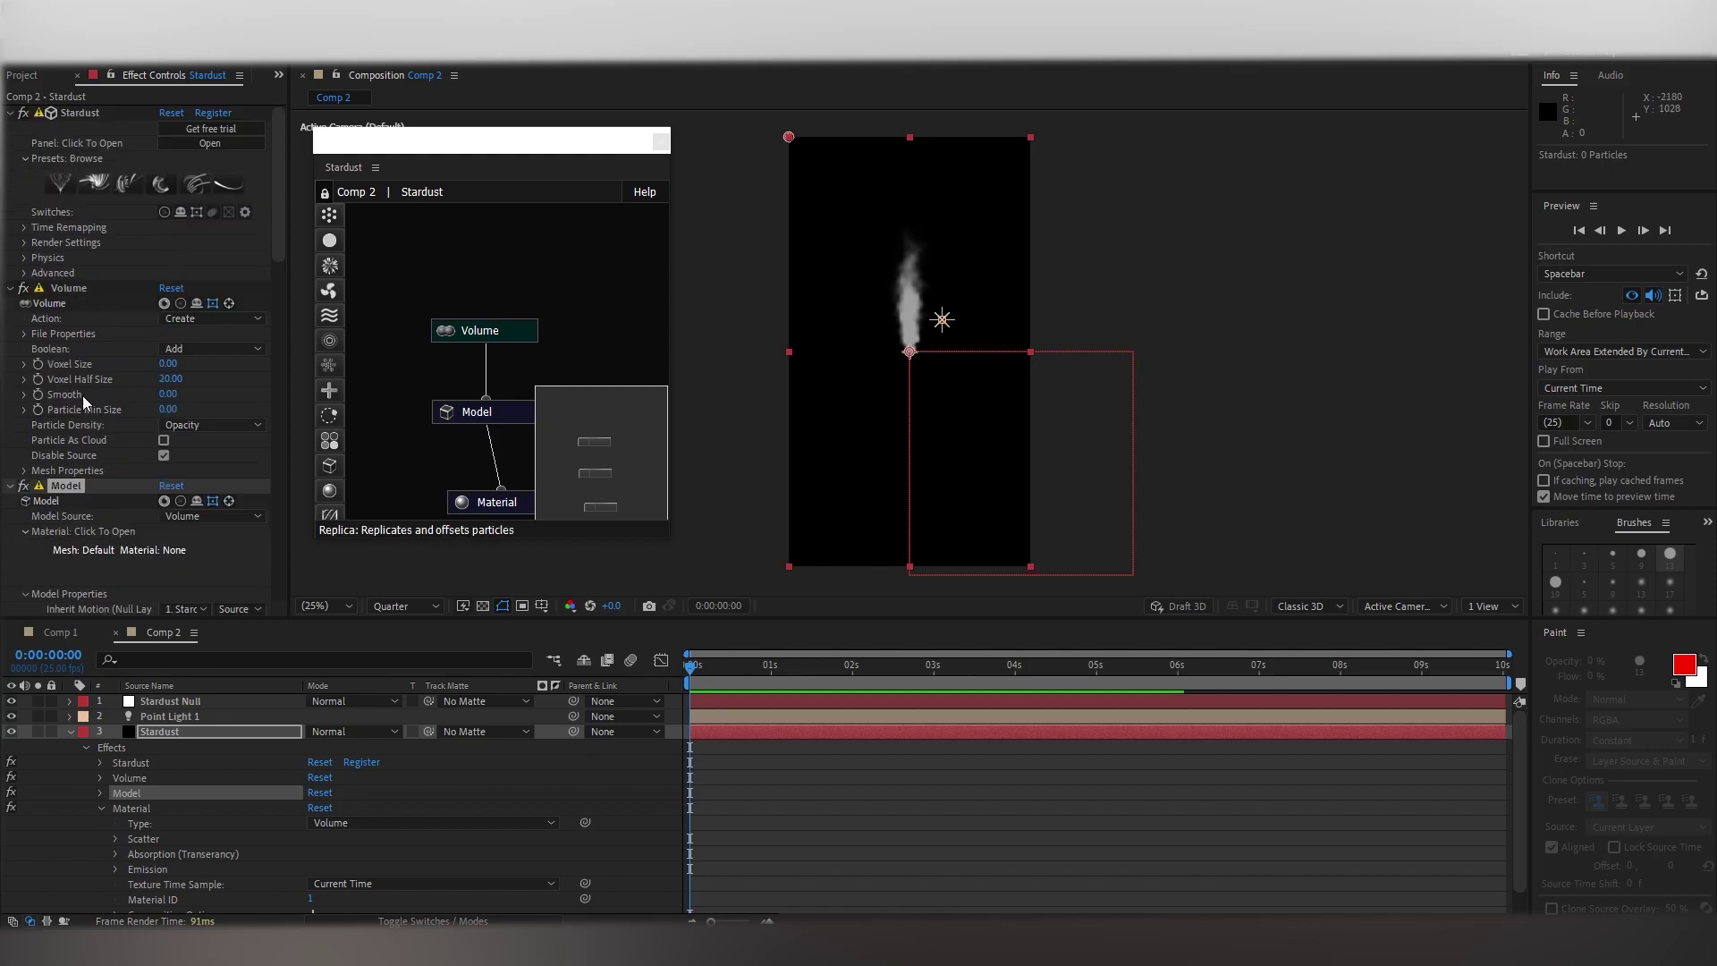
{"action": "left_click", "coordinate": [24, 333]}
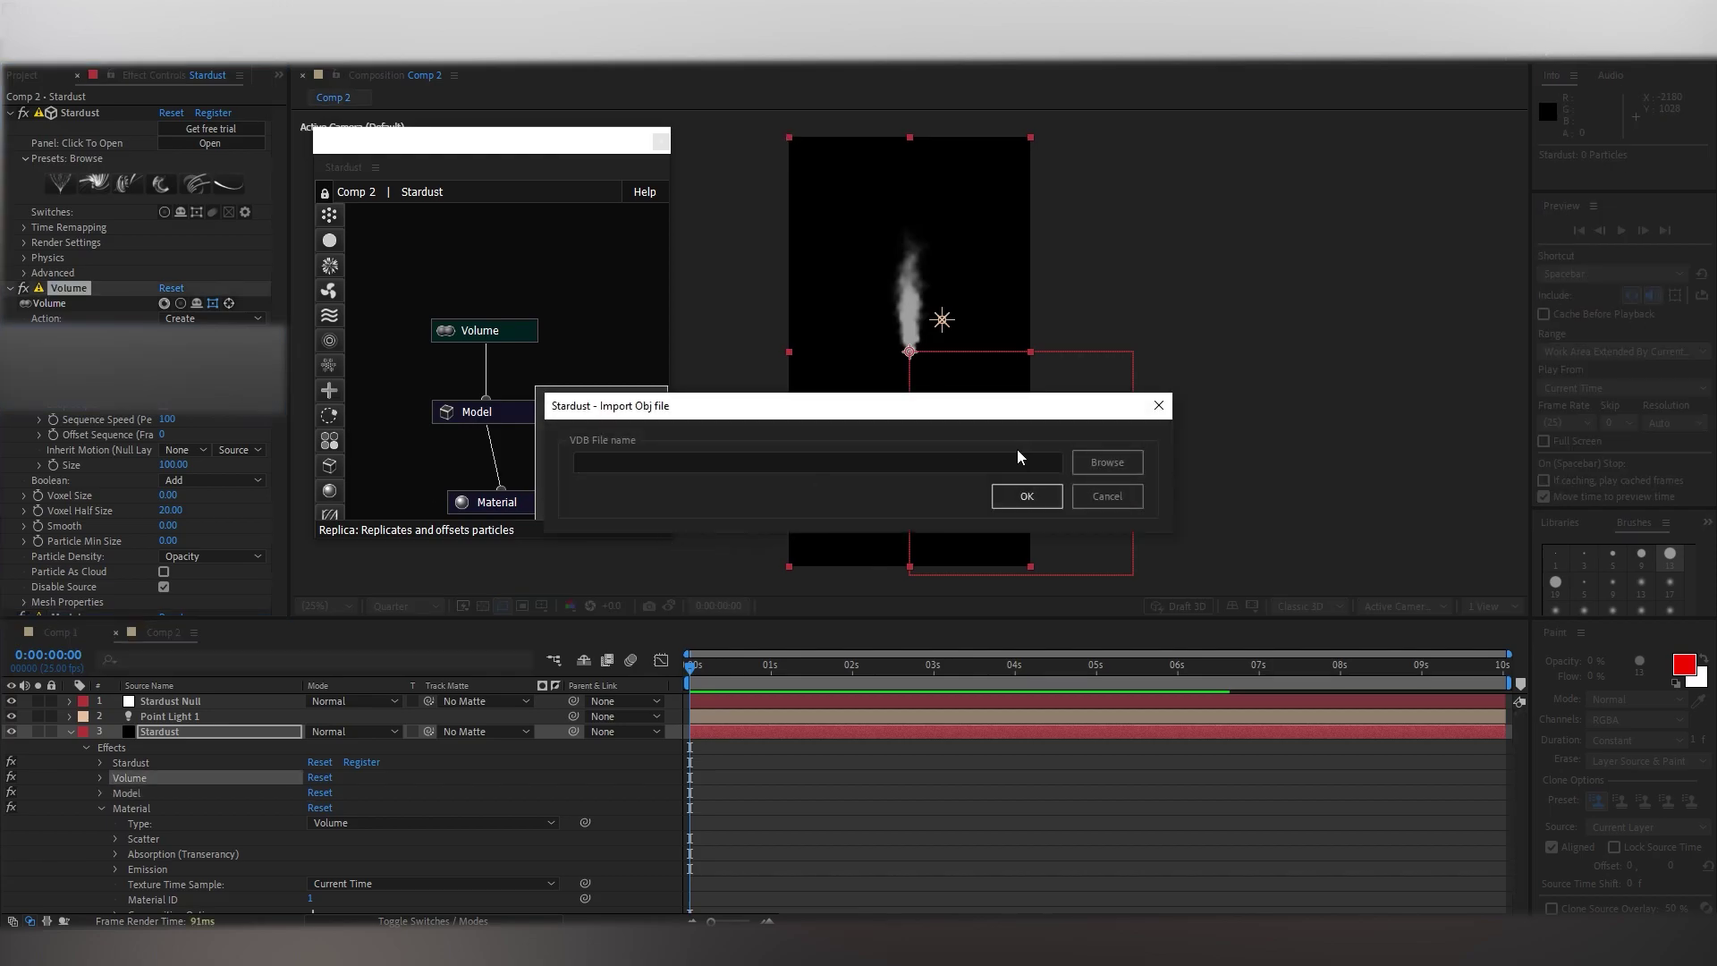
Step: Add a new Camera 1 layer to Comp 2 with default settings
{"action": "left_click", "coordinate": [118, 749]}
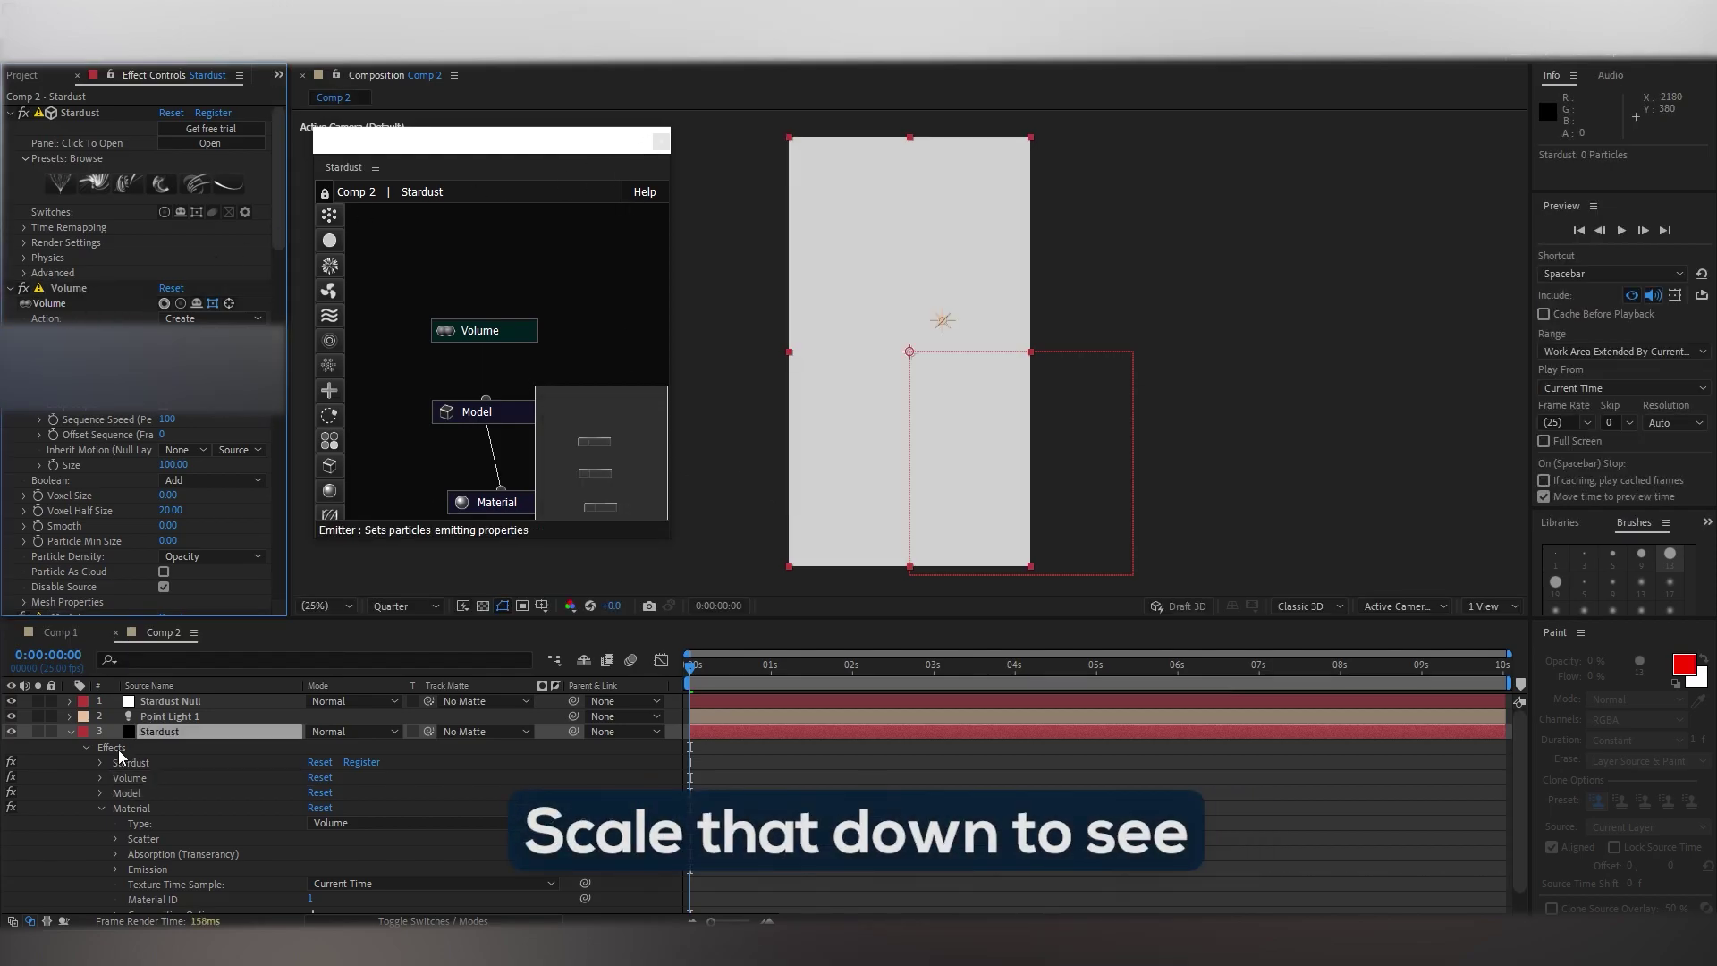
{"action": "left_click", "coordinate": [70, 731]}
{"action": "left_click", "coordinate": [115, 834]}
{"action": "right_click", "coordinate": [115, 827]}
{"action": "mouse_move", "coordinate": [295, 608]}
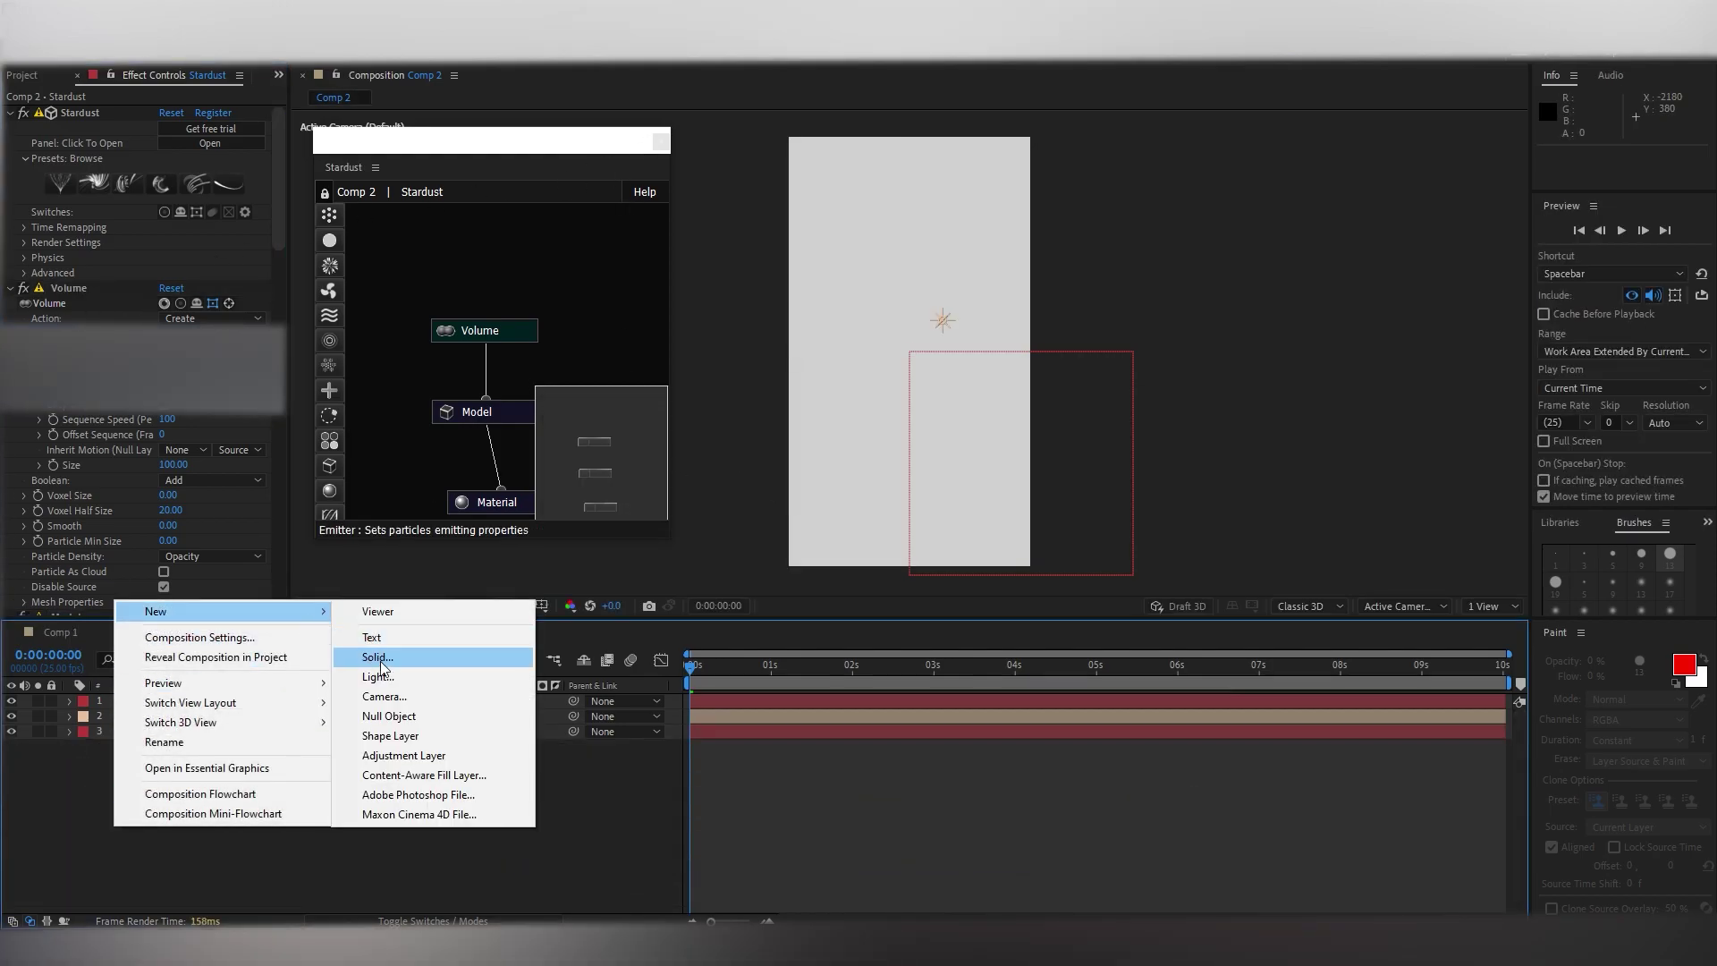
{"action": "left_click", "coordinate": [394, 694]}
{"action": "key", "text": "Return"}
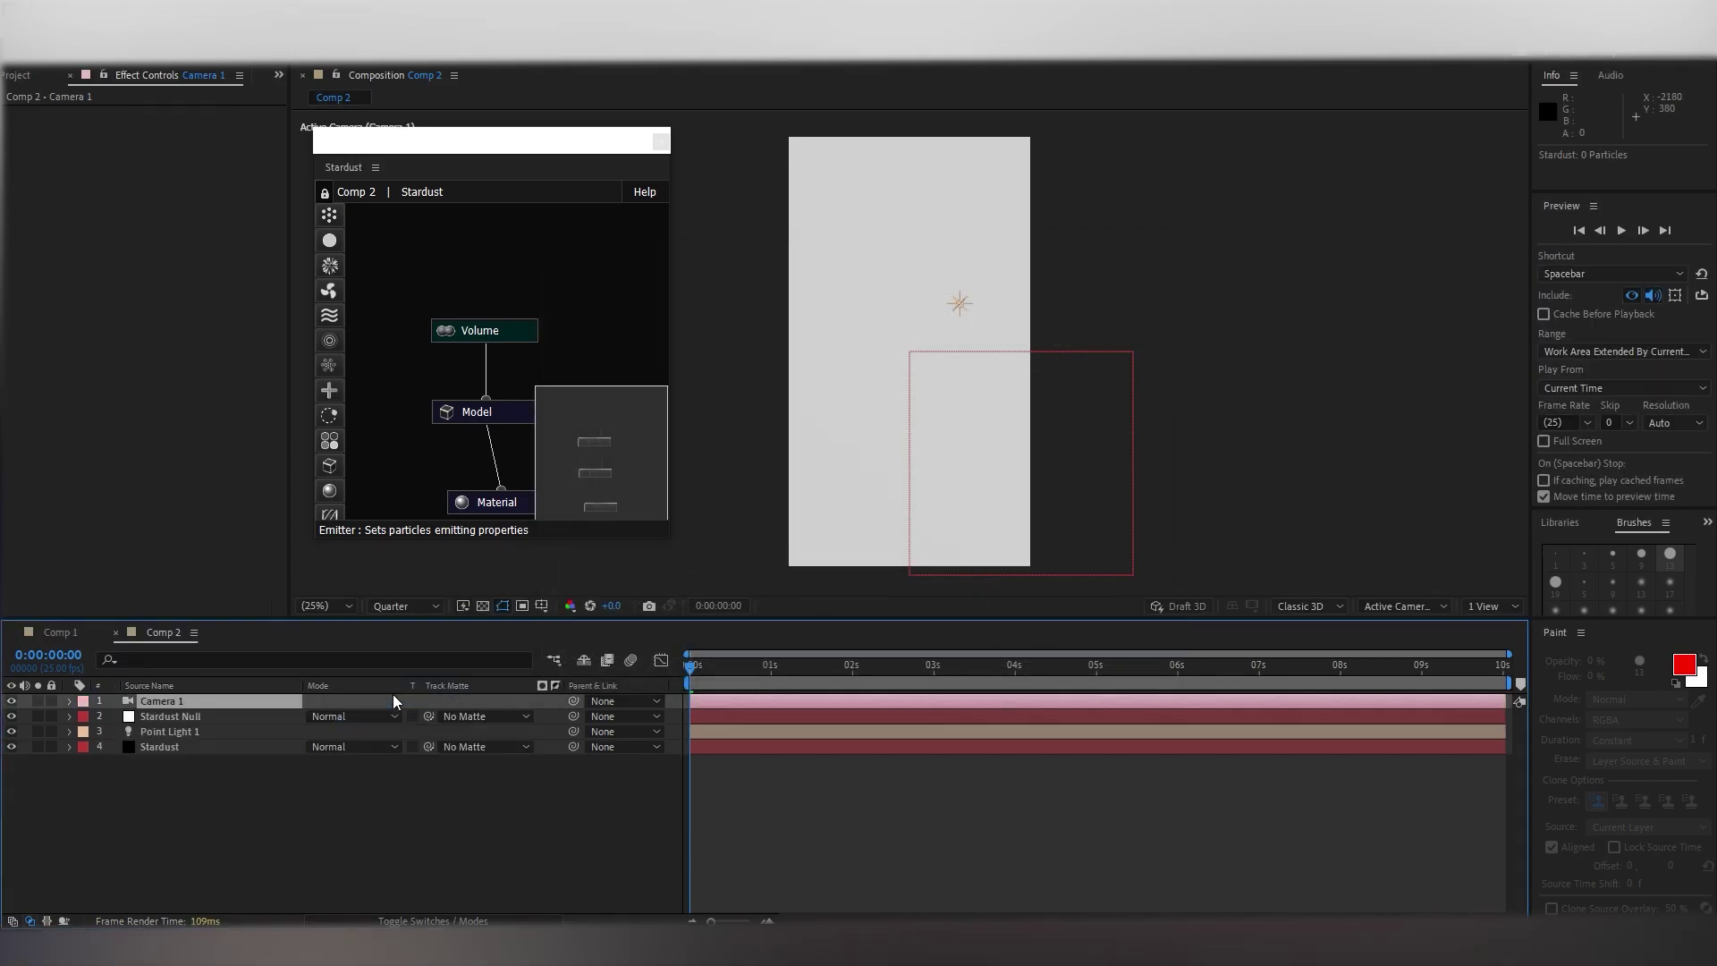
Step: Dolly Camera 1 back to reveal the smoke, then reselect the Stardust layer
{"action": "left_click_drag", "start_coordinate": [901, 372], "coordinate": [891, 310]}
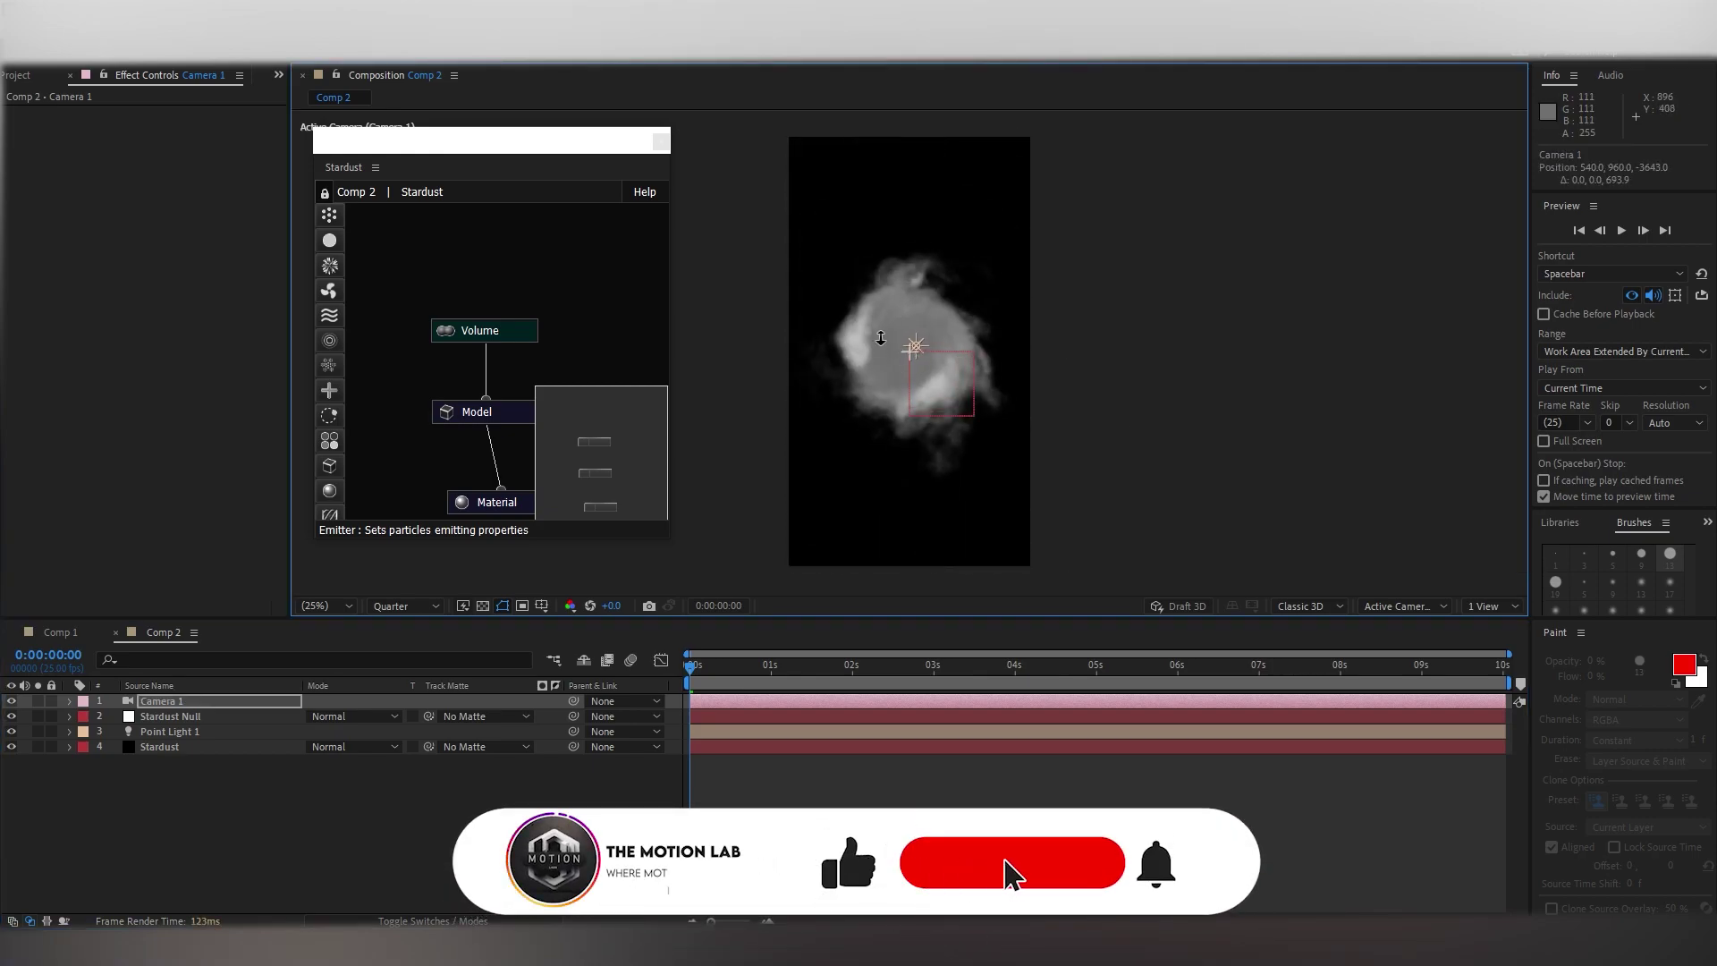
{"action": "left_click", "coordinate": [185, 724]}
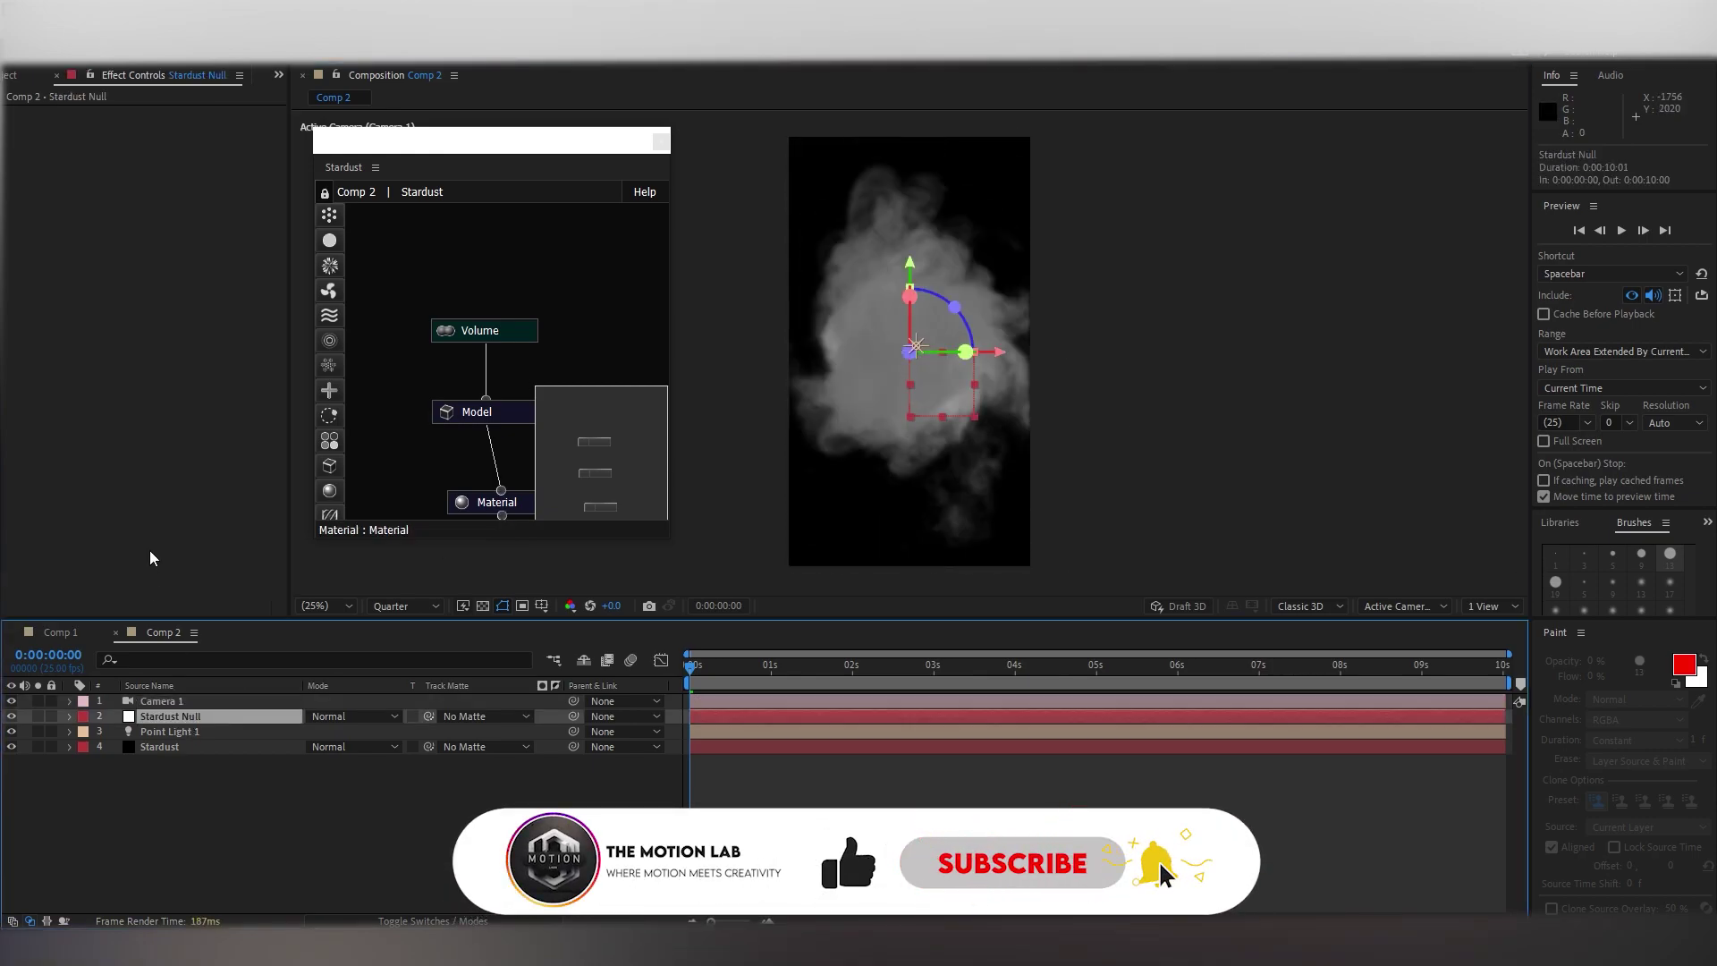
{"action": "key", "text": "ctrl+Up"}
{"action": "left_click", "coordinate": [172, 721]}
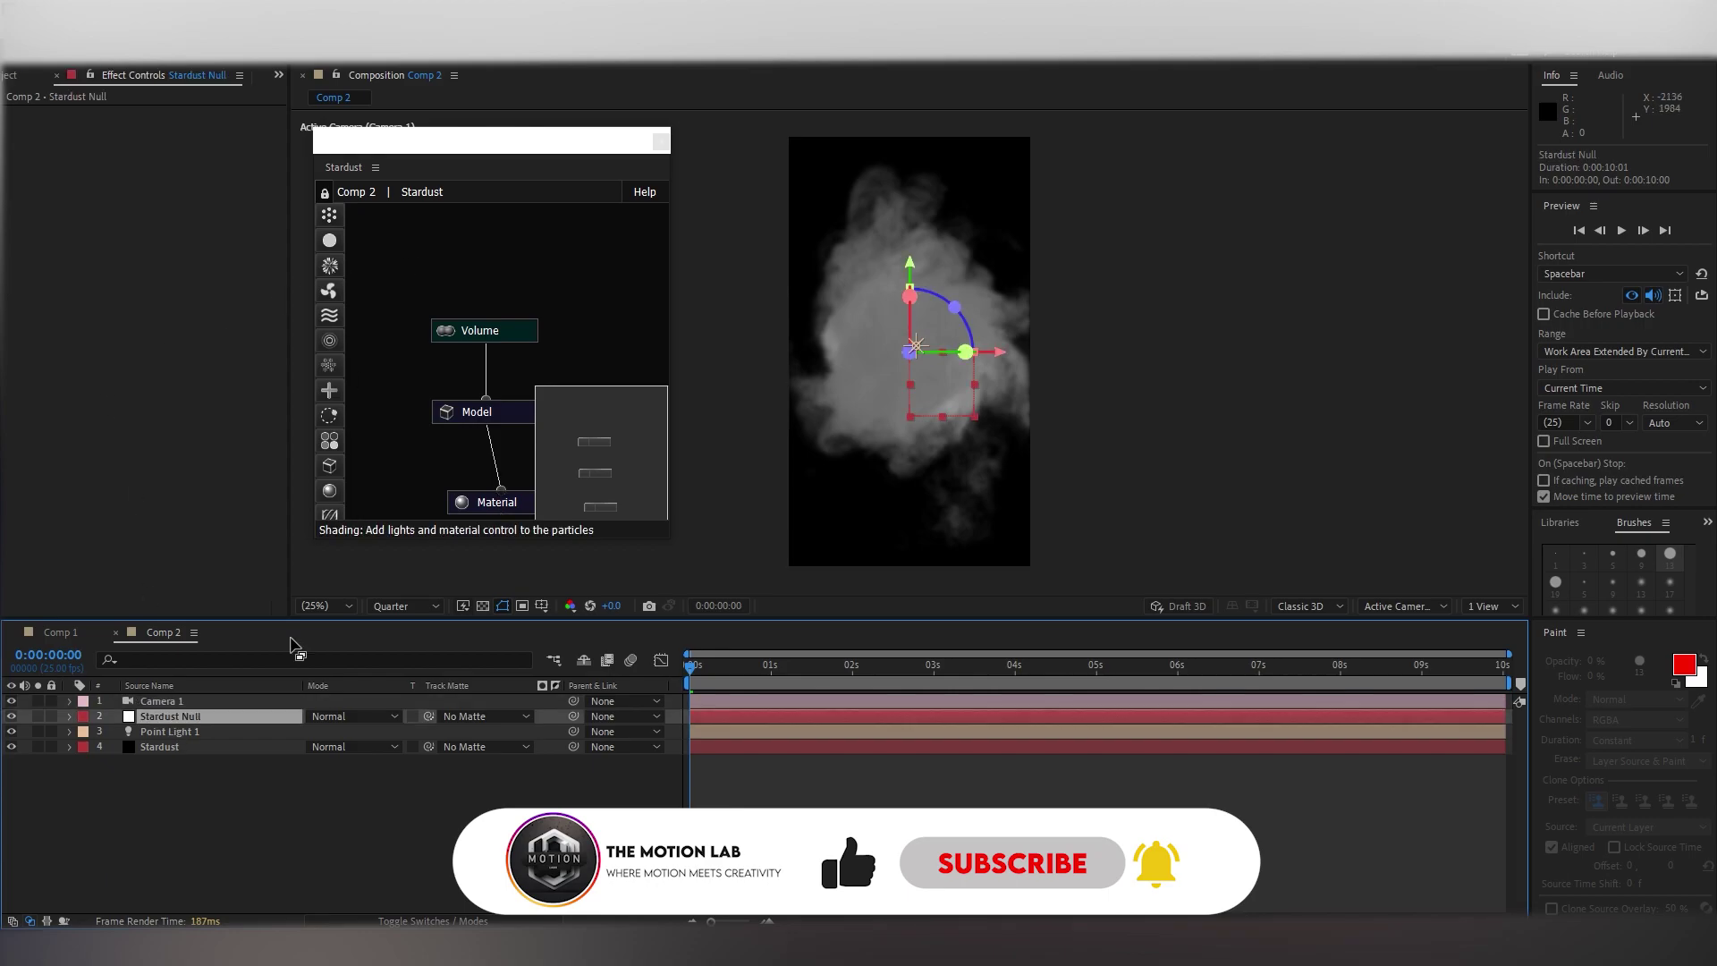
{"action": "left_click", "coordinate": [172, 748]}
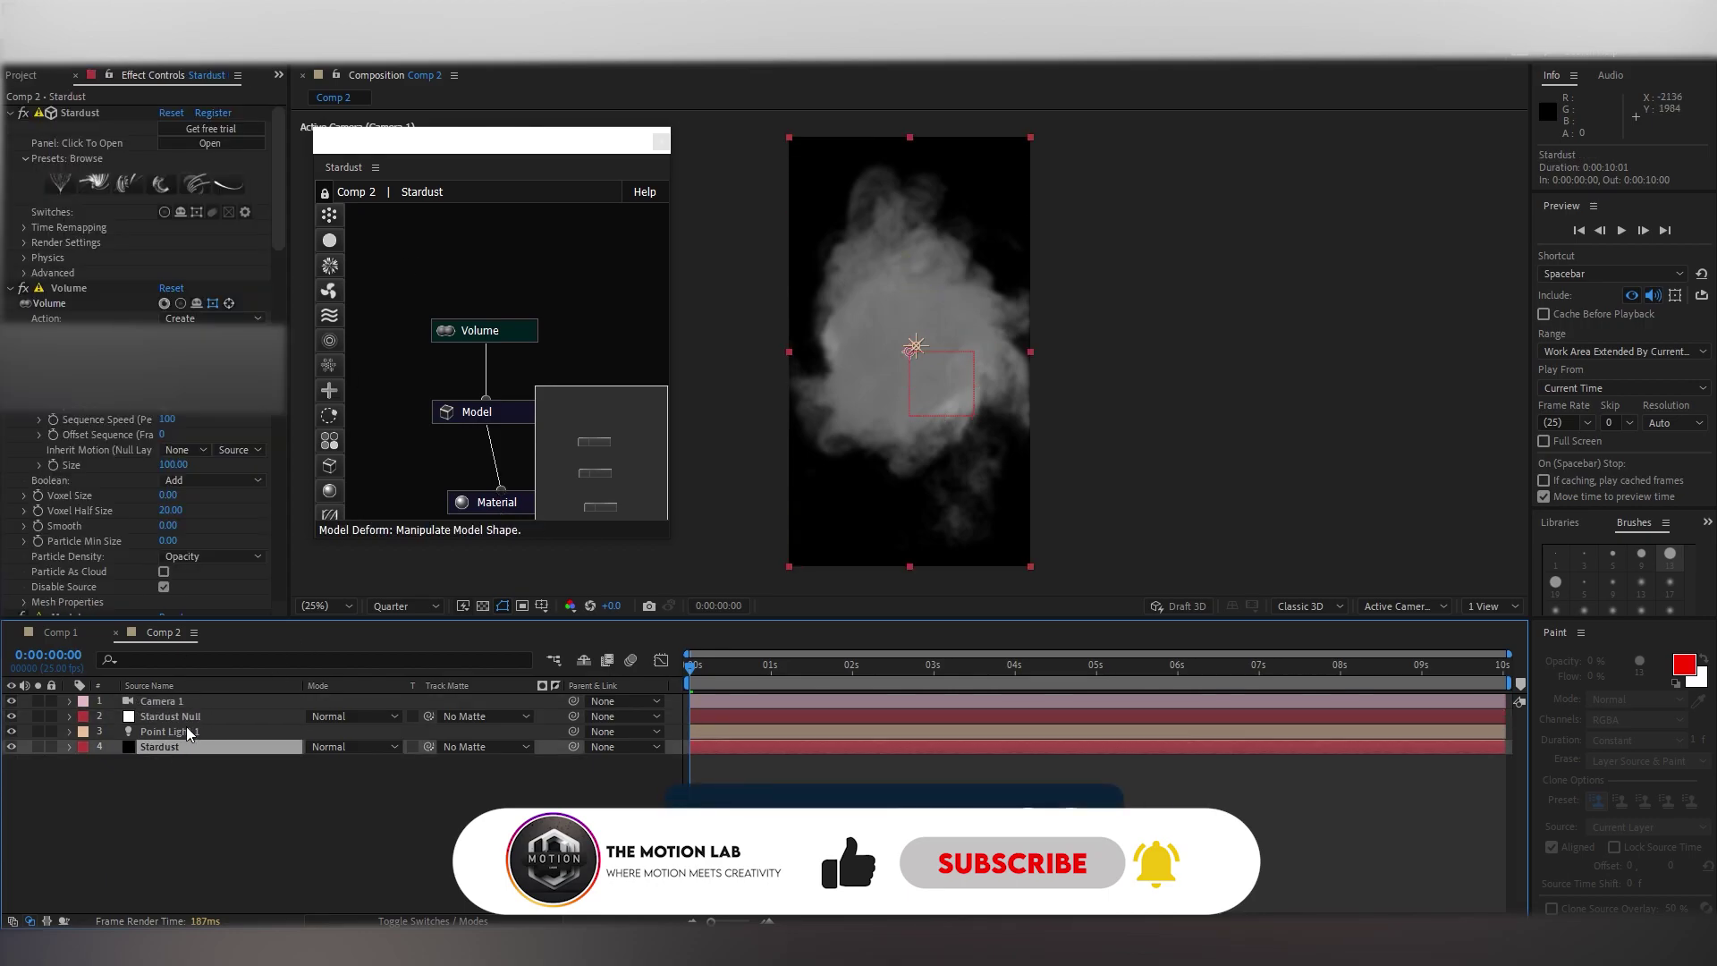
Step: Rotate the Stardust model's Angle X to 90°
{"action": "scroll", "coordinate": [130, 525], "scroll_direction": "down", "scroll_amount": 3}
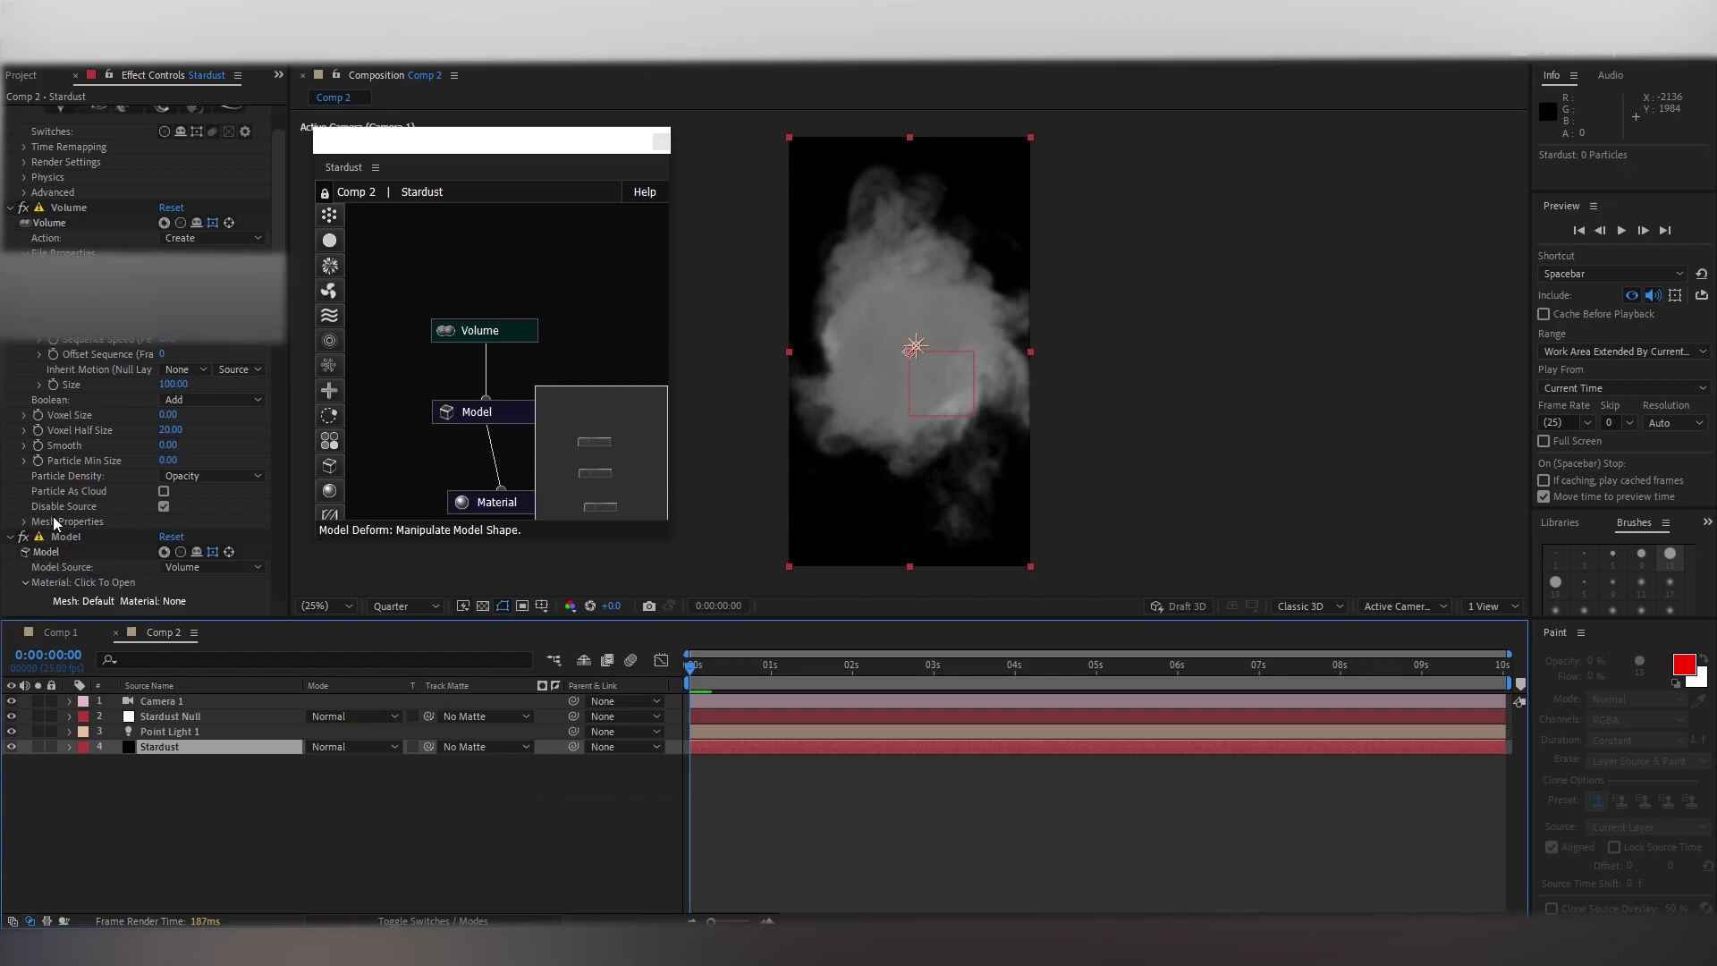
{"action": "scroll", "coordinate": [53, 523], "scroll_direction": "down", "scroll_amount": 3}
{"action": "mouse_move", "coordinate": [183, 479]}
{"action": "left_mouse_down"}
{"action": "mouse_move", "coordinate": [166, 466]}
{"action": "mouse_move", "coordinate": [224, 472]}
{"action": "left_mouse_up"}
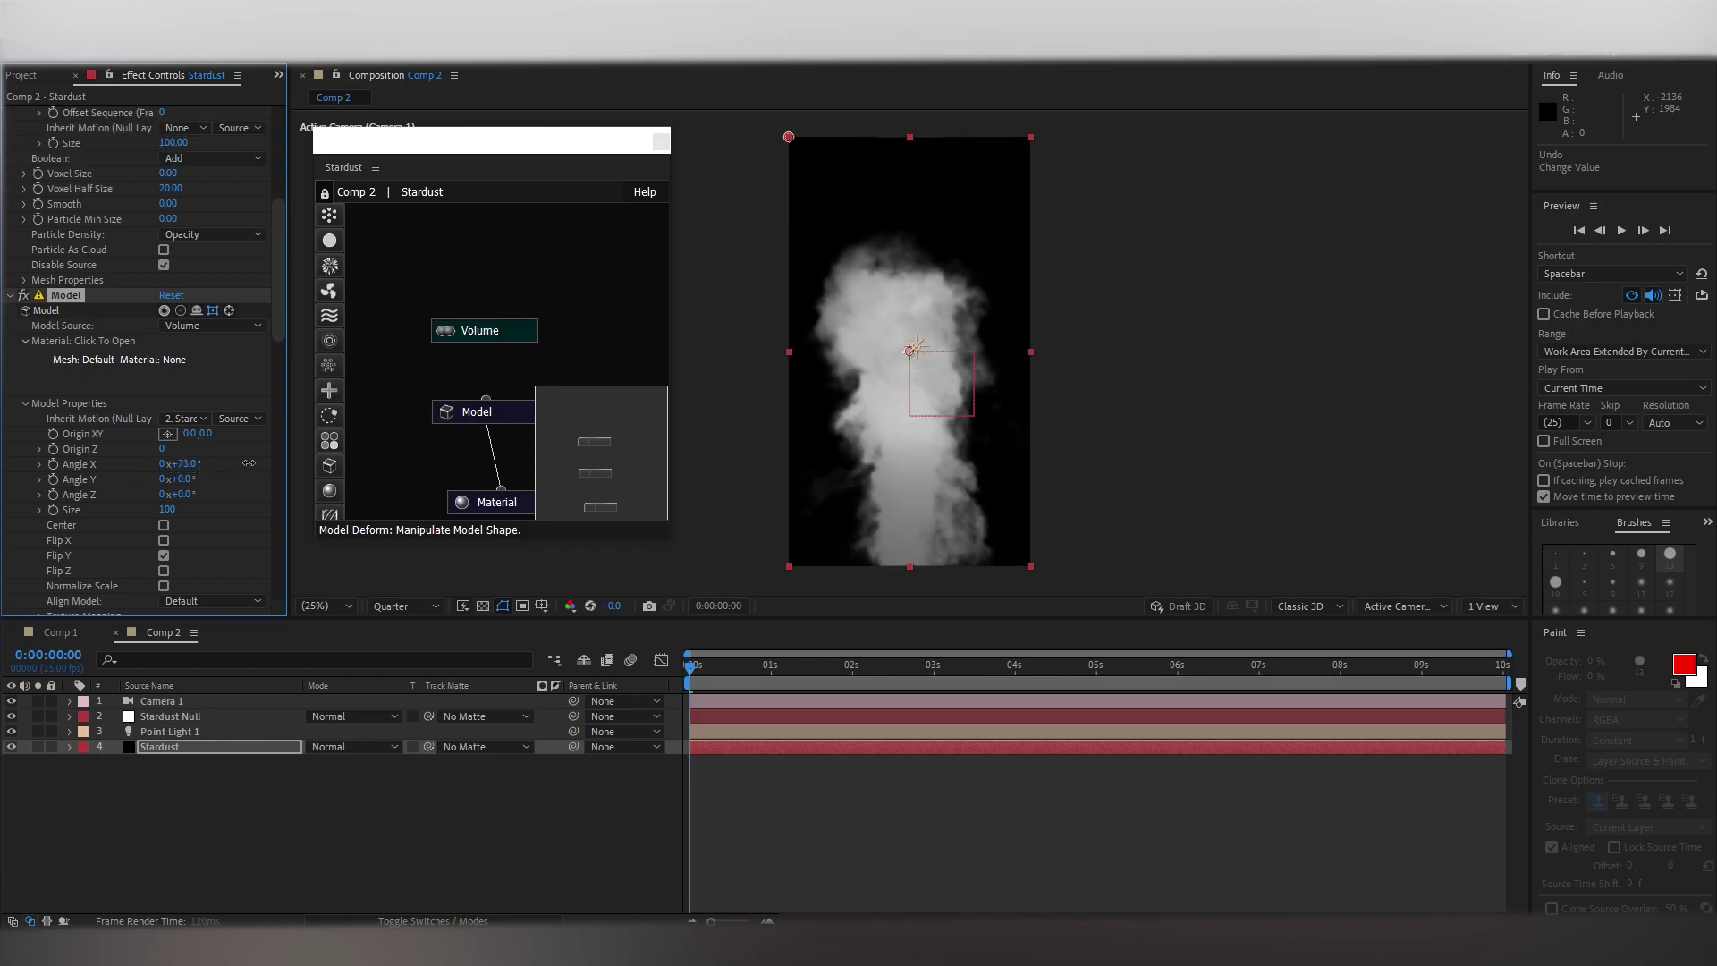
{"action": "left_click", "coordinate": [183, 461]}
{"action": "type", "text": "90"}
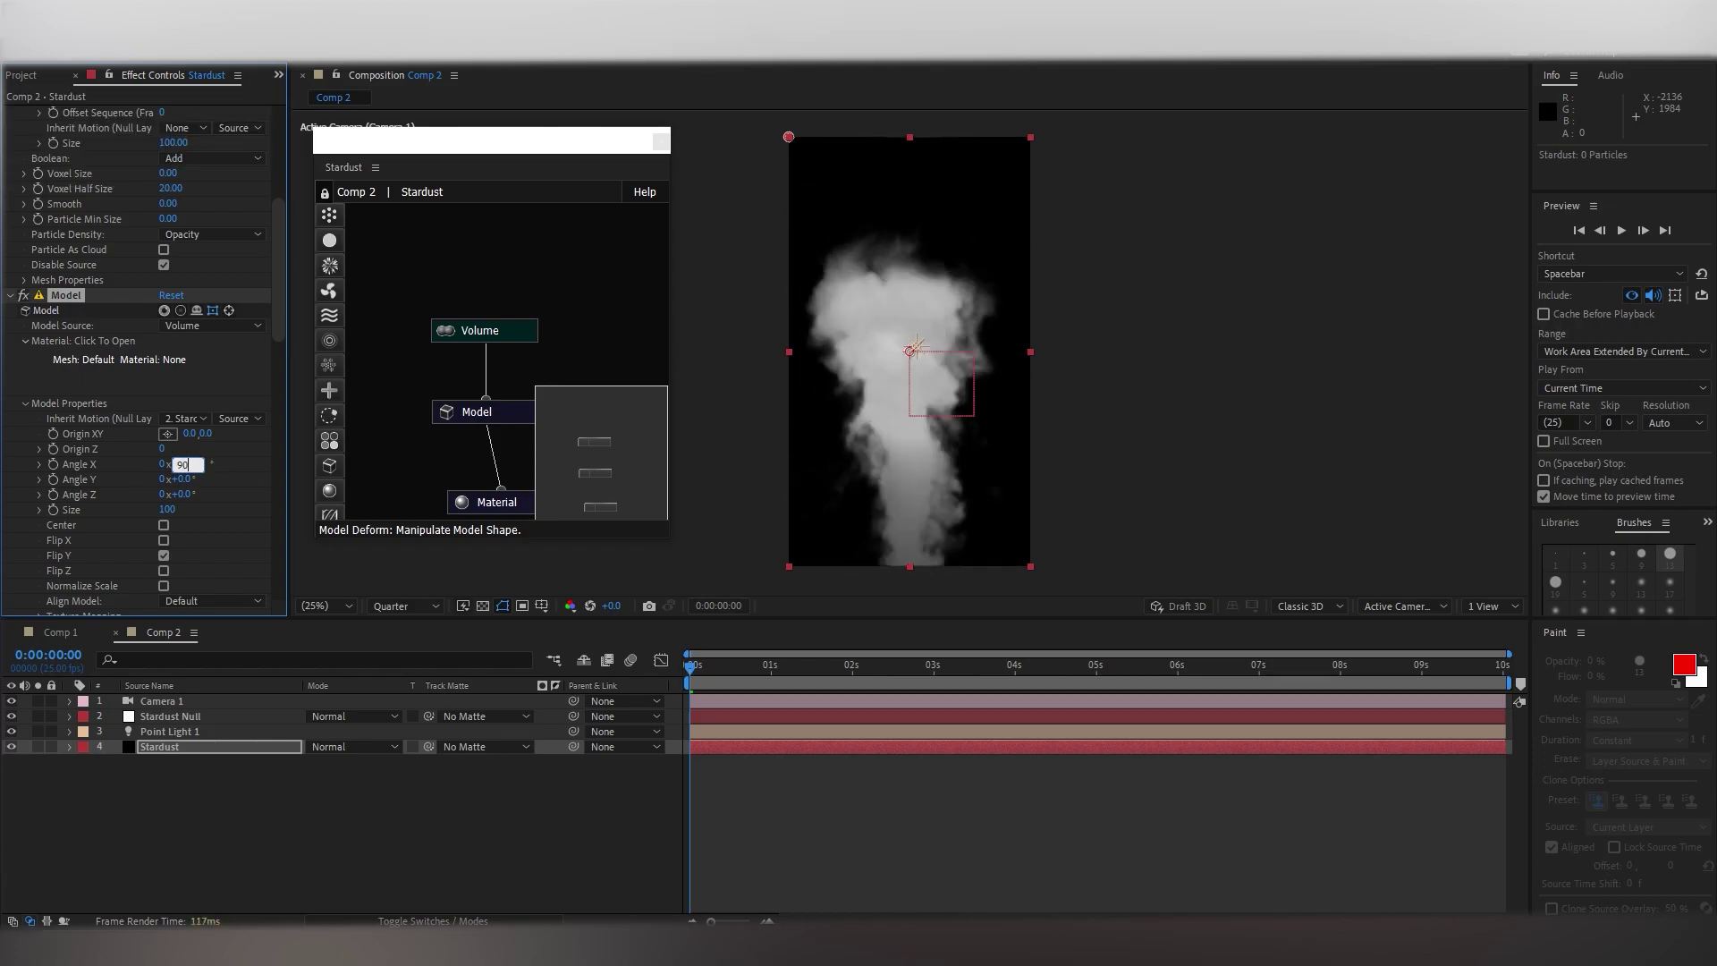
{"action": "key", "text": "Return"}
Step: Pull the camera back slightly and raise the material's Shadow Density to 264
{"action": "mouse_move", "coordinate": [921, 372]}
{"action": "left_mouse_down"}
{"action": "mouse_move", "coordinate": [924, 400]}
{"action": "mouse_move", "coordinate": [930, 365]}
{"action": "left_mouse_up"}
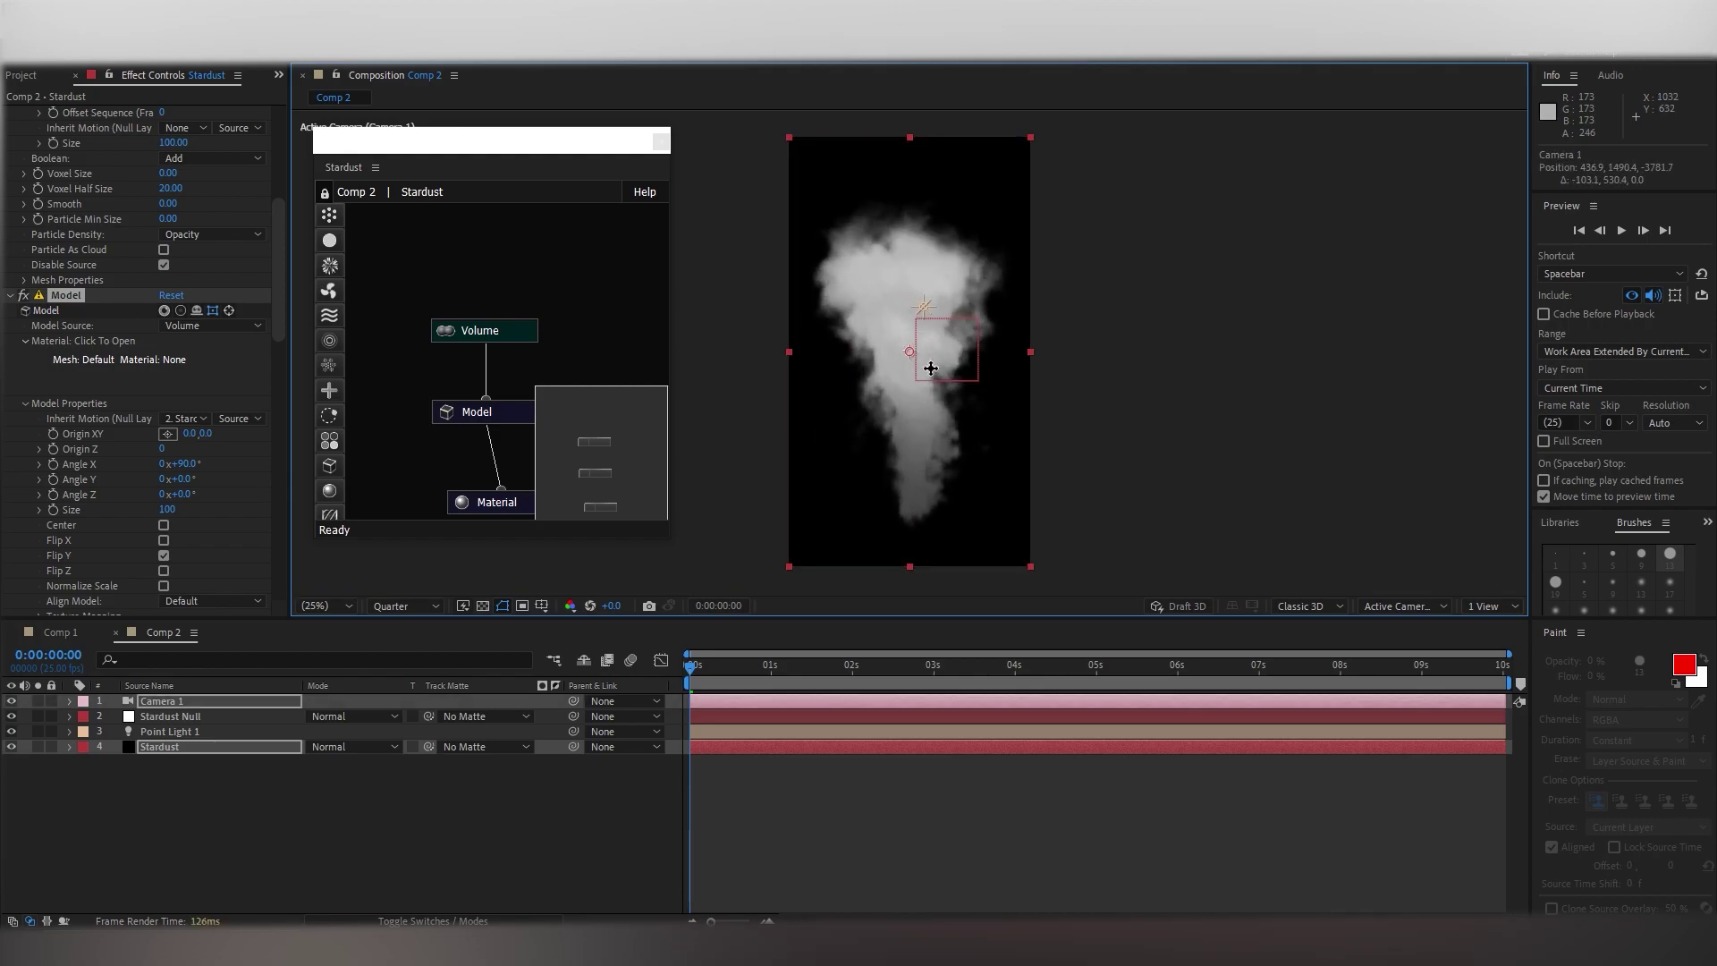
{"action": "scroll", "coordinate": [51, 461], "scroll_direction": "down", "scroll_amount": 5}
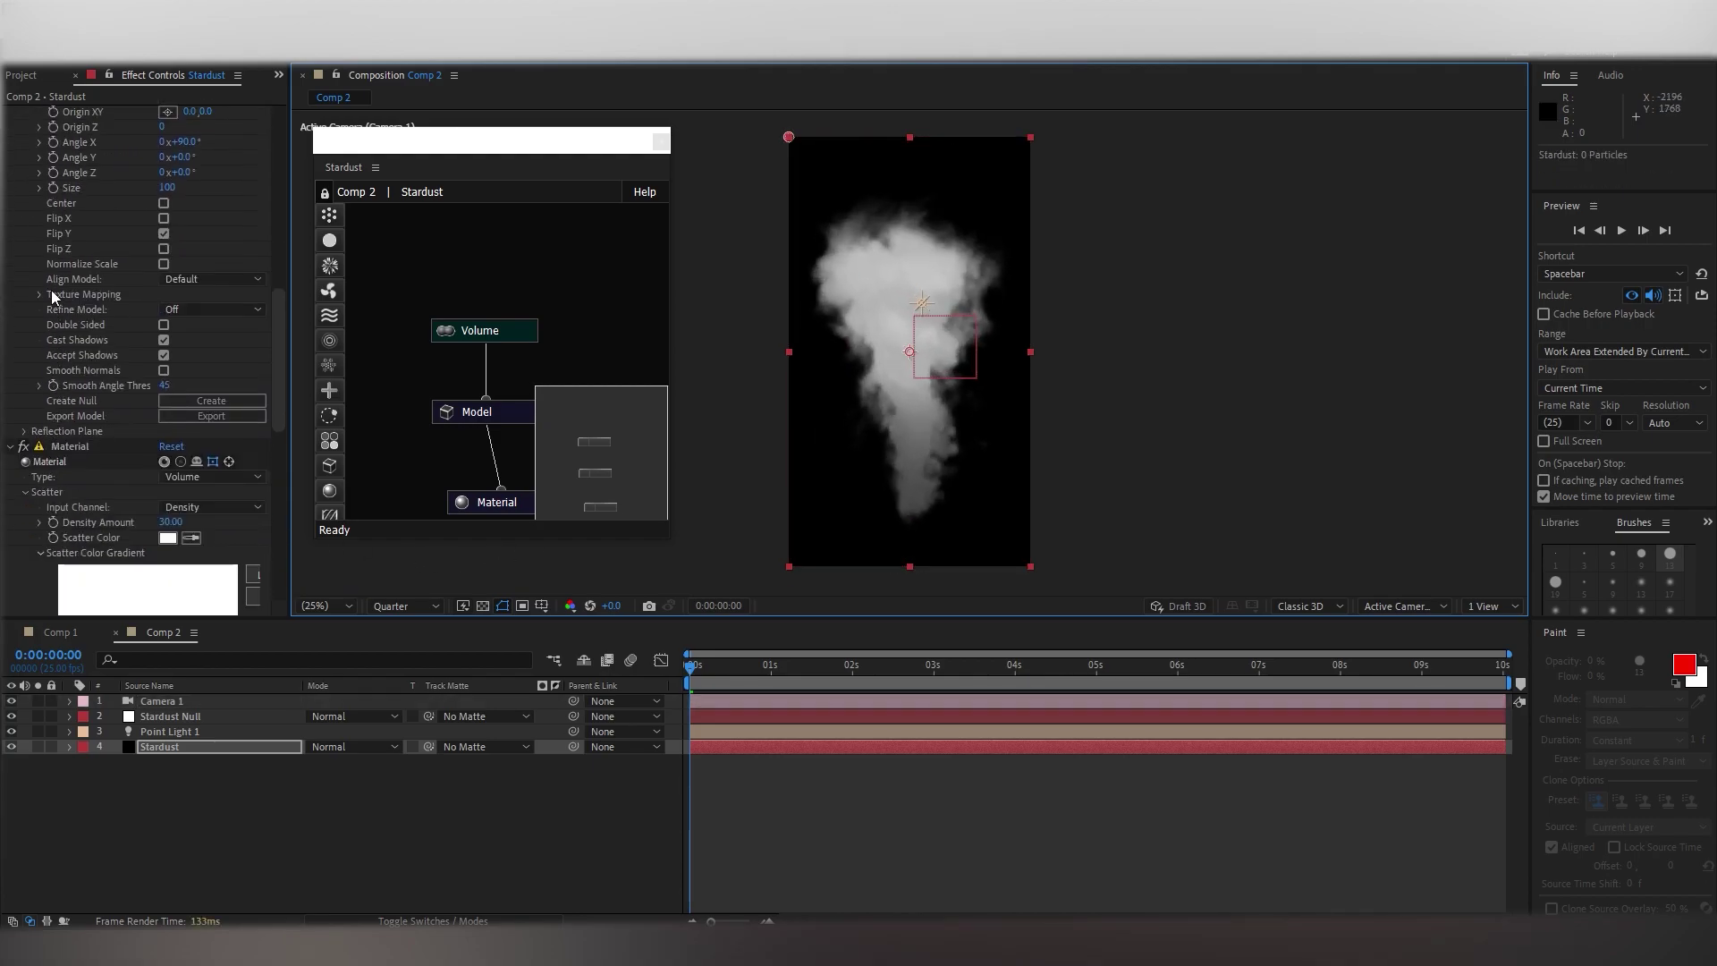
{"action": "scroll", "coordinate": [65, 379], "scroll_direction": "down", "scroll_amount": 3}
{"action": "scroll", "coordinate": [64, 379], "scroll_direction": "down", "scroll_amount": 2}
{"action": "scroll", "coordinate": [62, 381], "scroll_direction": "down", "scroll_amount": 1}
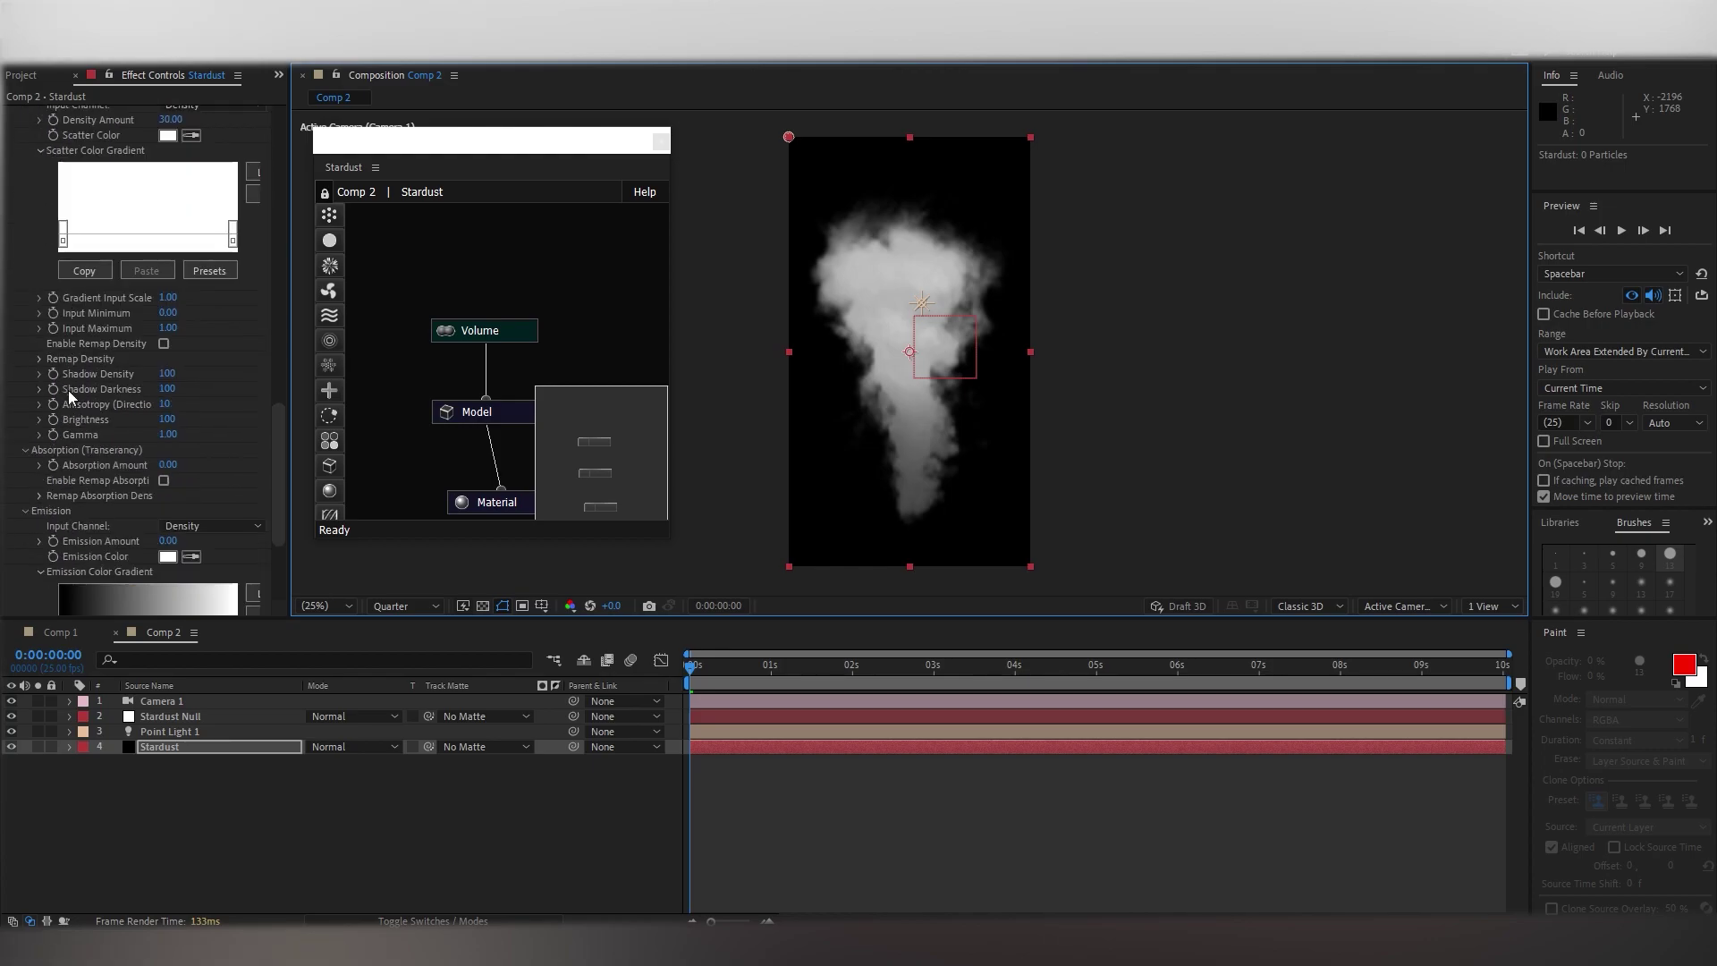
{"action": "left_click_drag", "start_coordinate": [170, 374], "coordinate": [317, 375]}
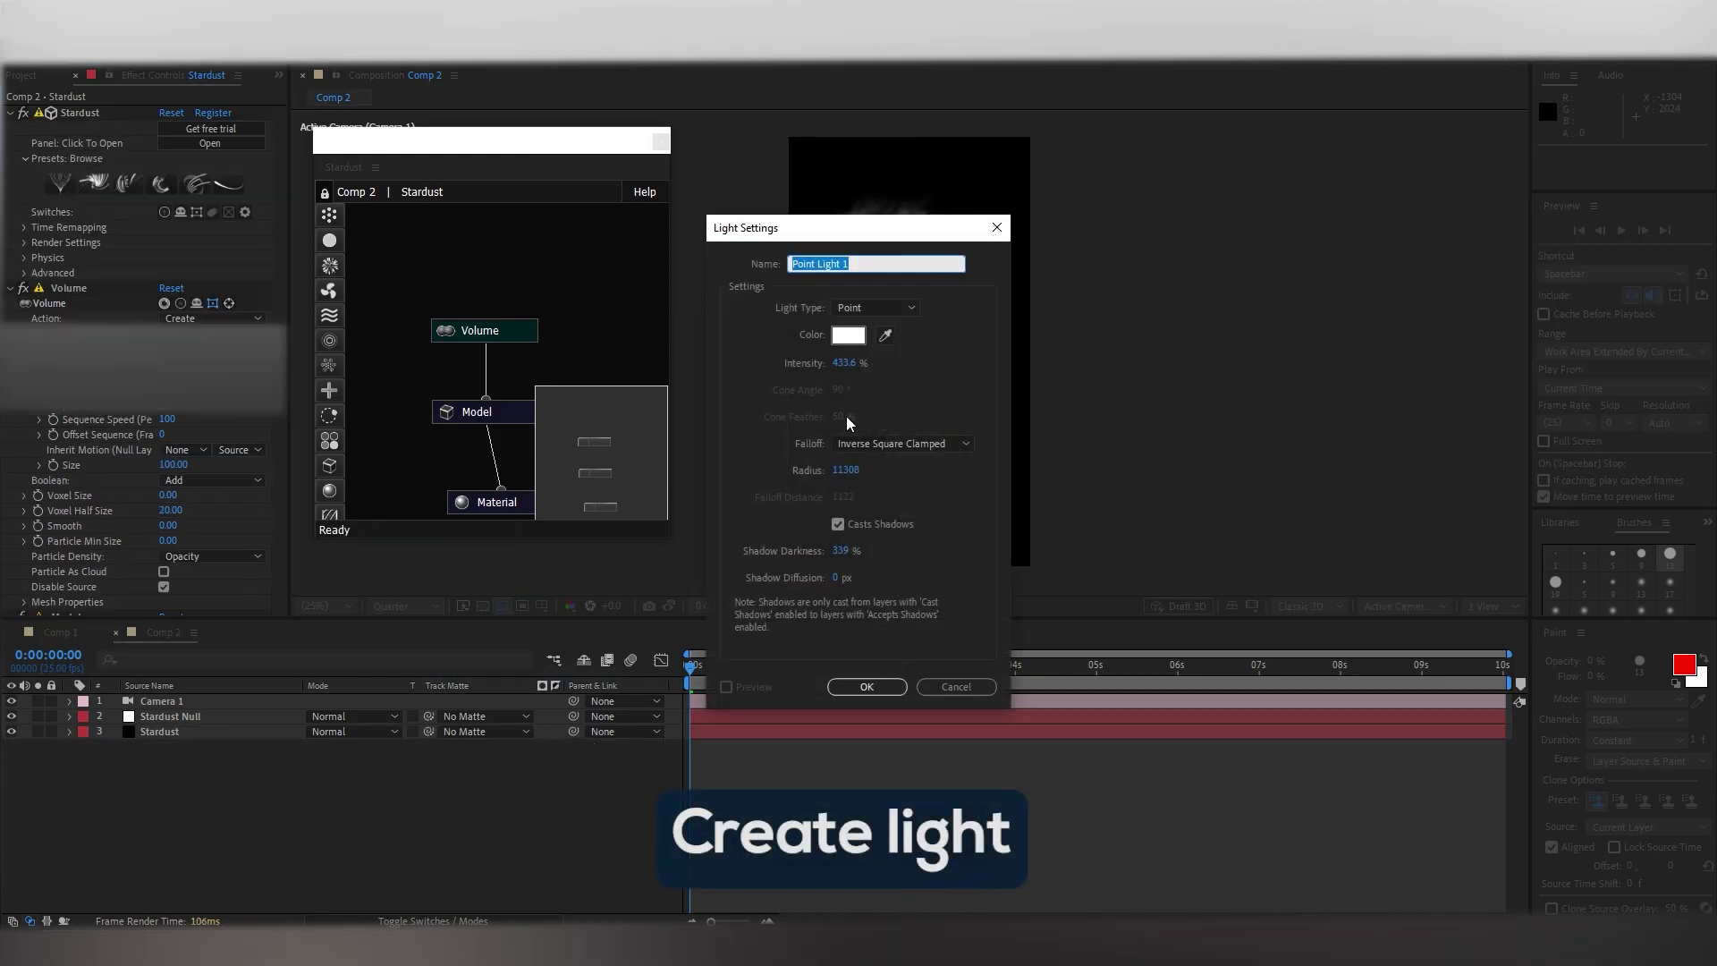
Step: Add a Spot Light 1 and set its position to 585, 915, -4385
{"action": "left_click", "coordinate": [852, 309]}
{"action": "left_click", "coordinate": [860, 346]}
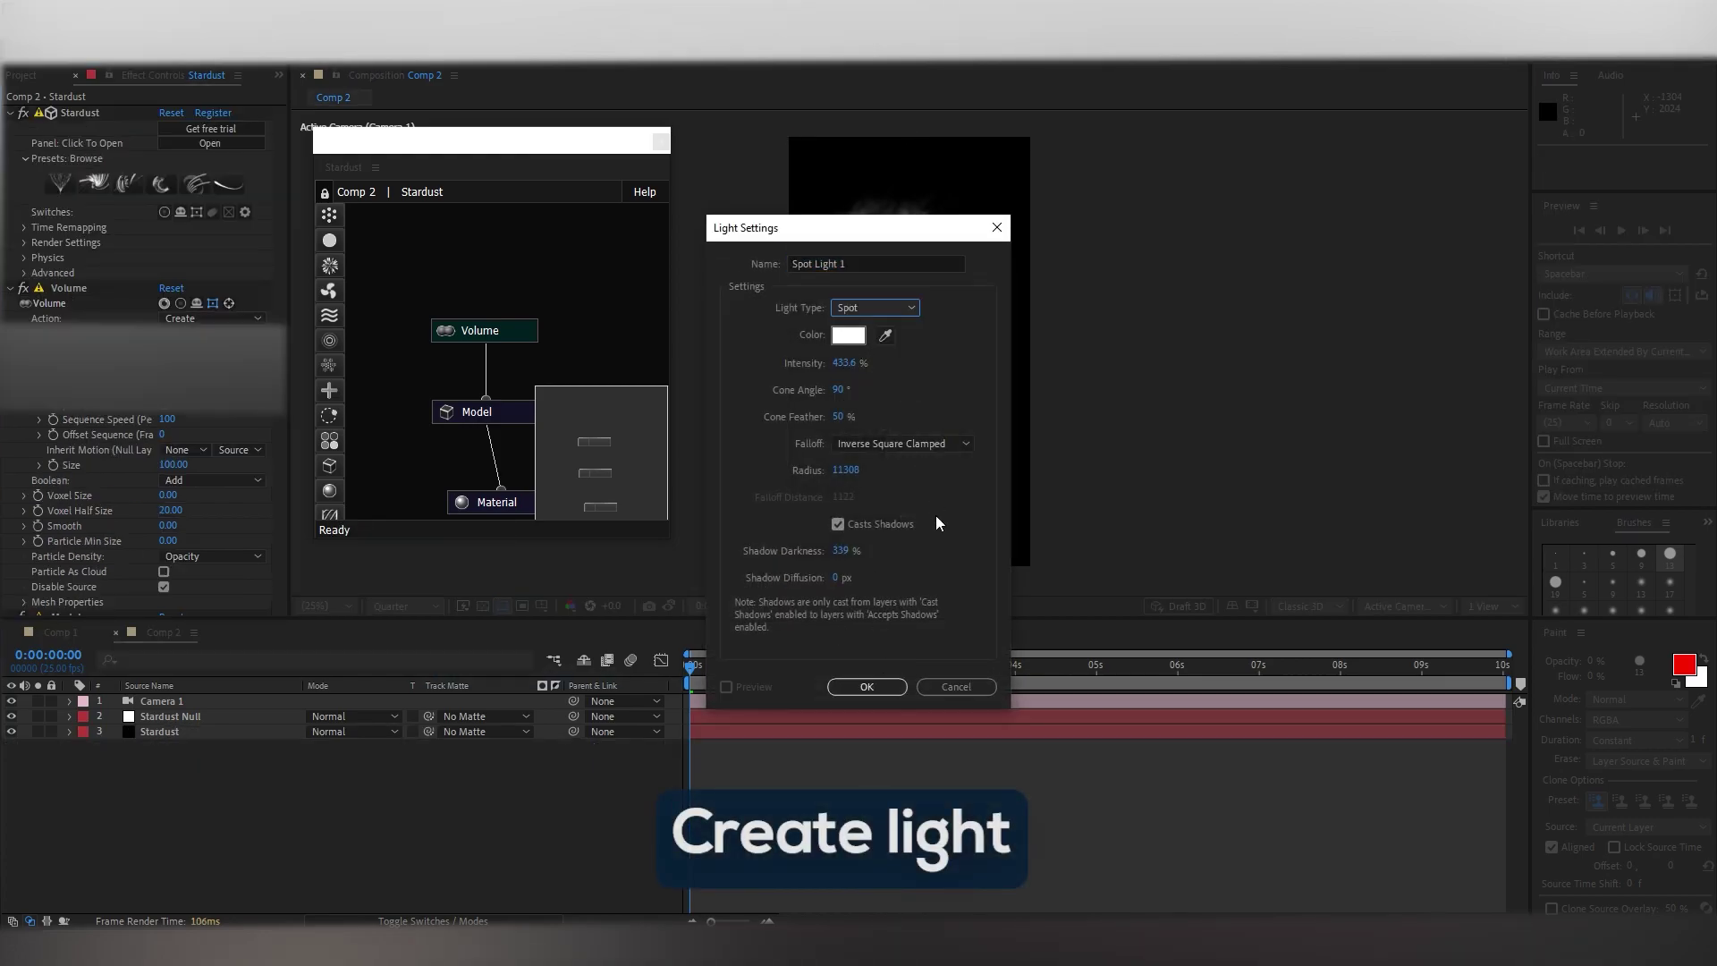
{"action": "left_click", "coordinate": [866, 687]}
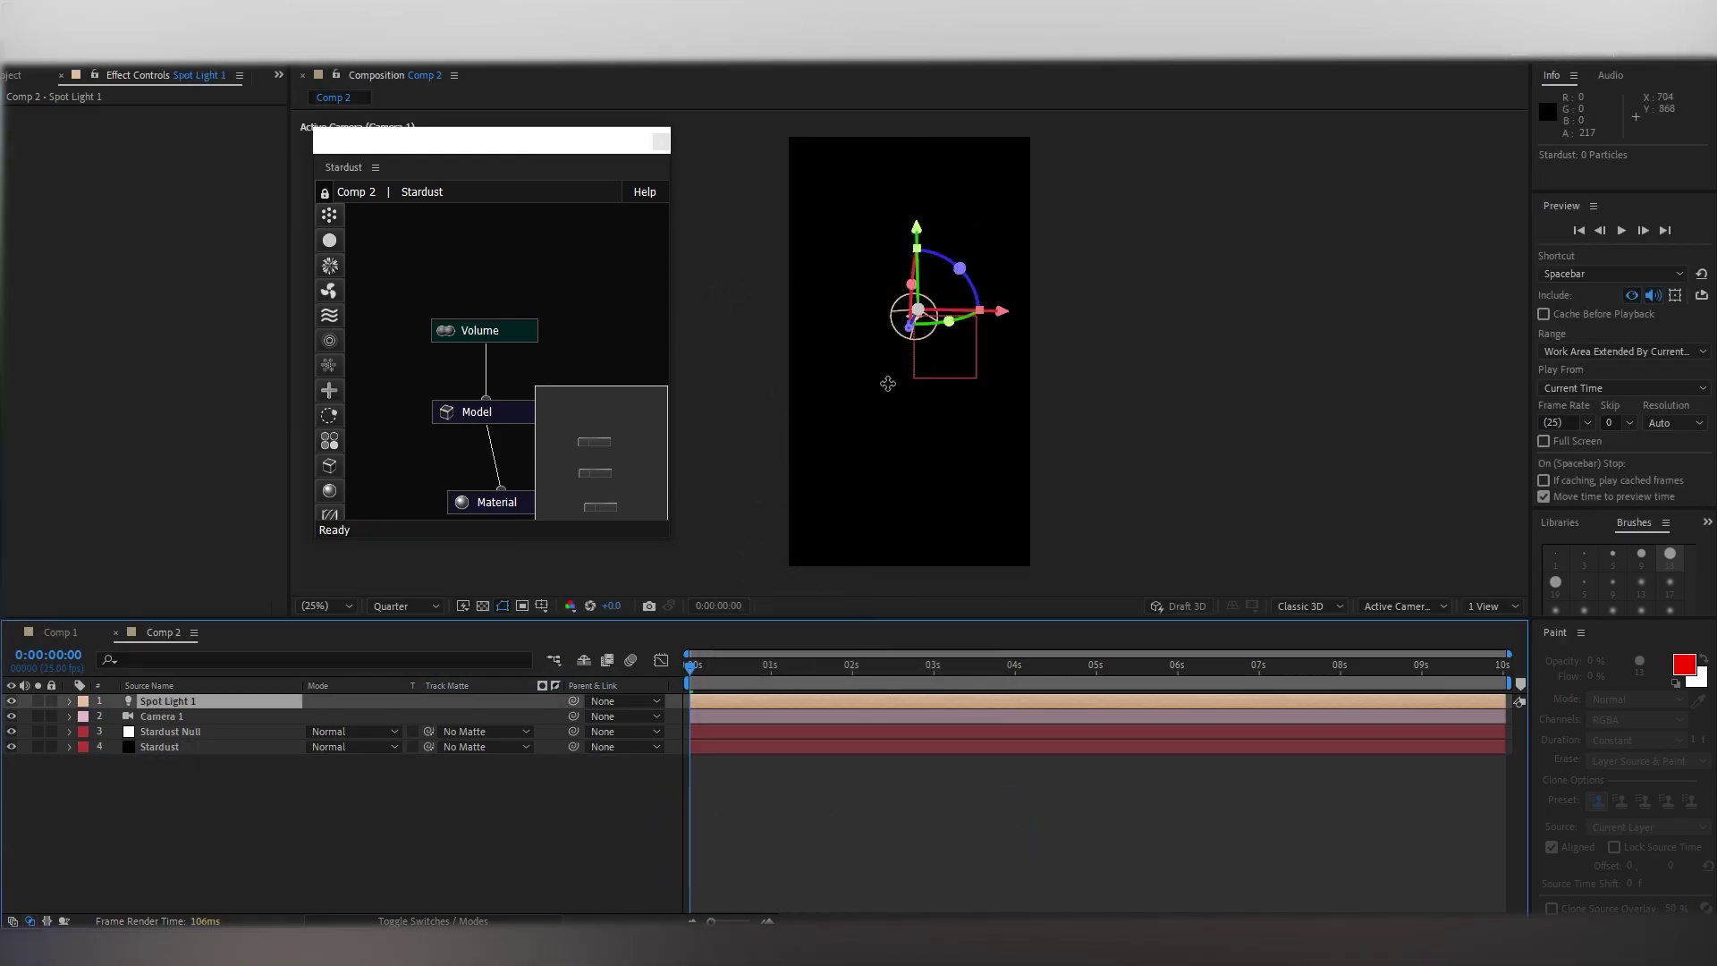
{"action": "key", "text": "p"}
{"action": "left_click_drag", "start_coordinate": [1073, 725], "coordinate": [5, 733]}
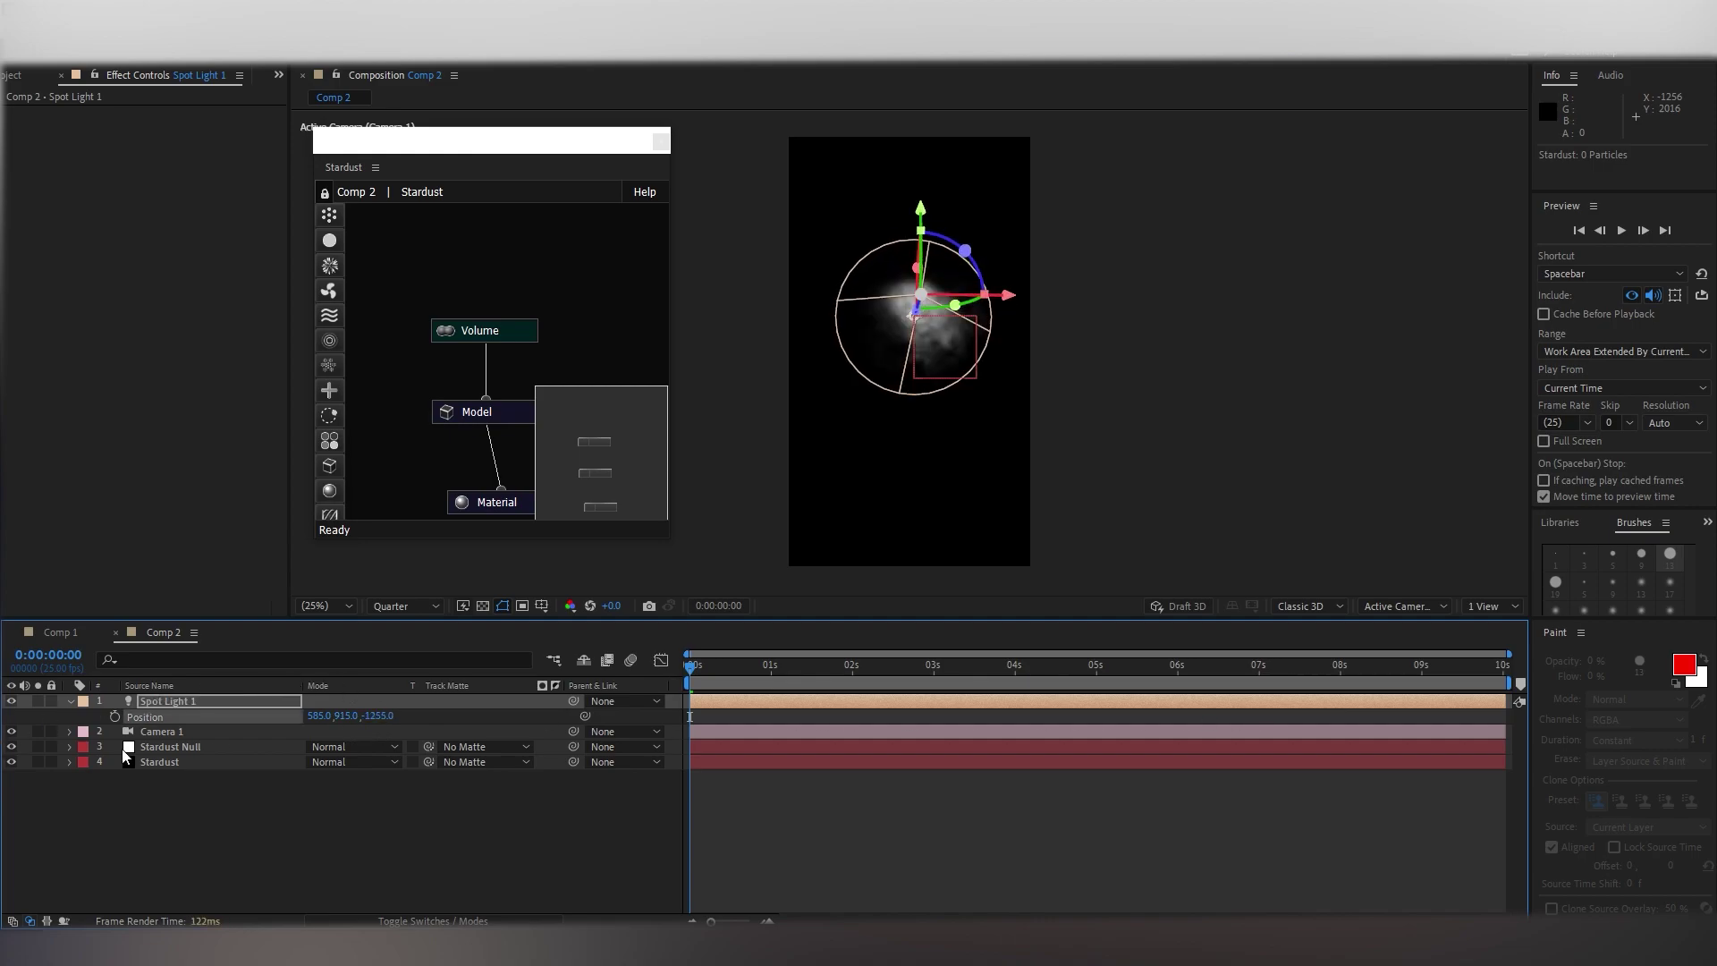
{"action": "left_click", "coordinate": [377, 715]}
{"action": "type", "text": "-550"}
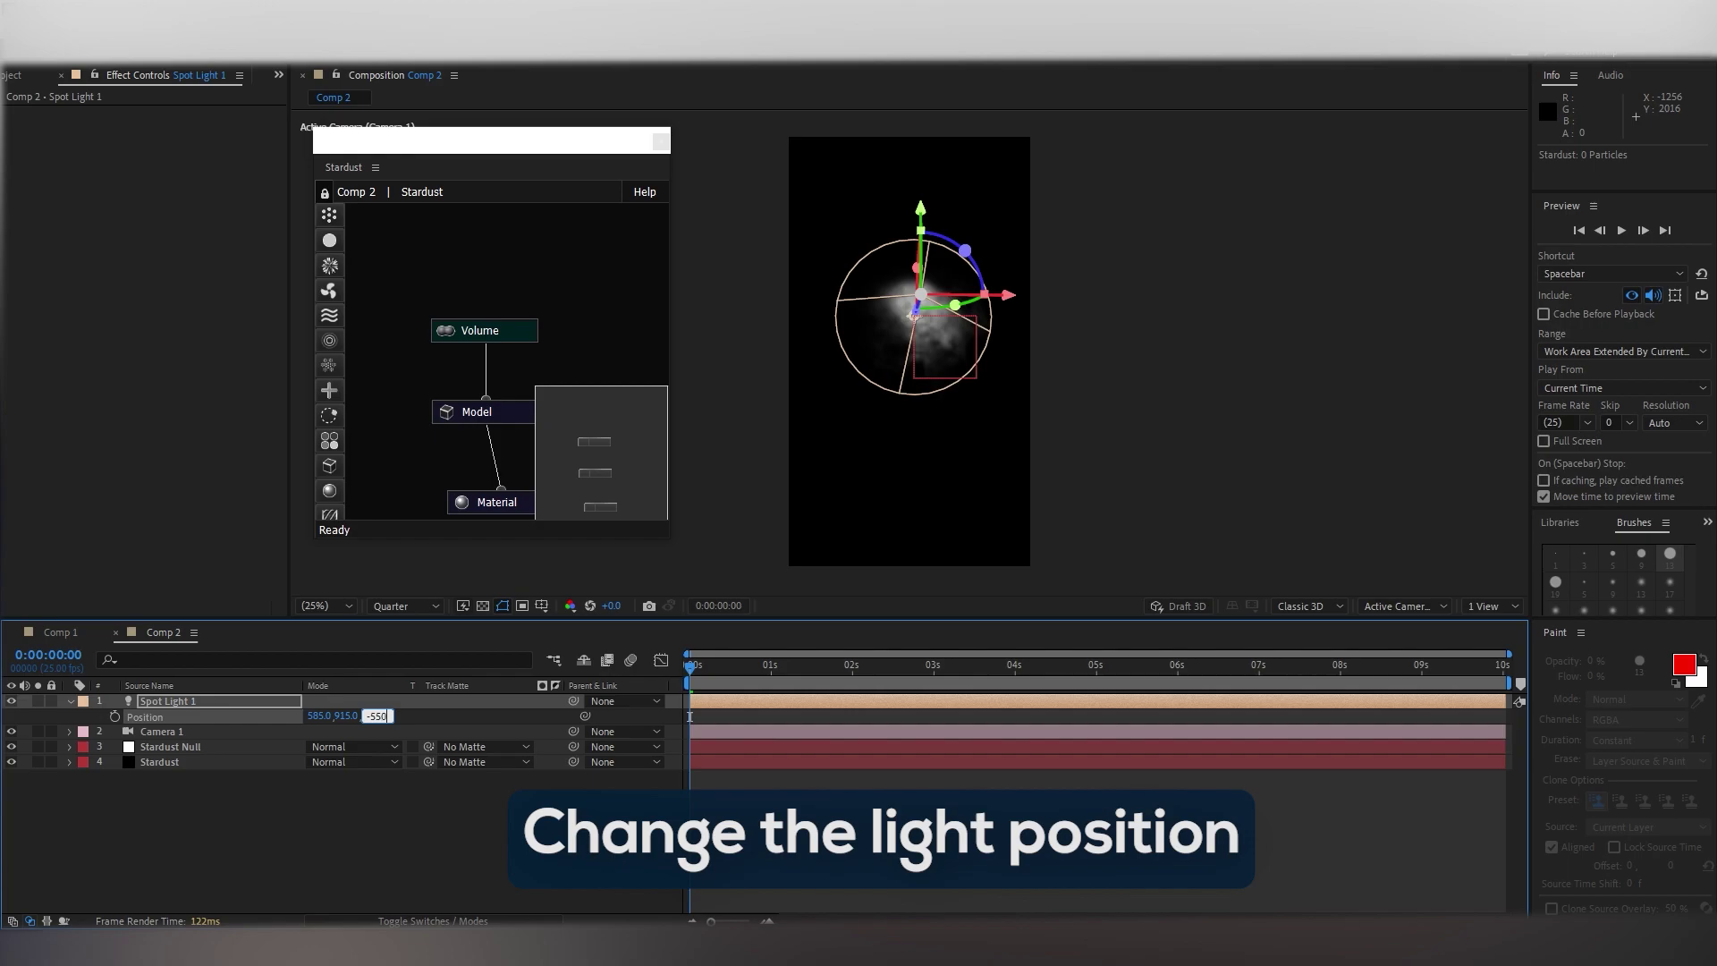
{"action": "key", "text": "Return"}
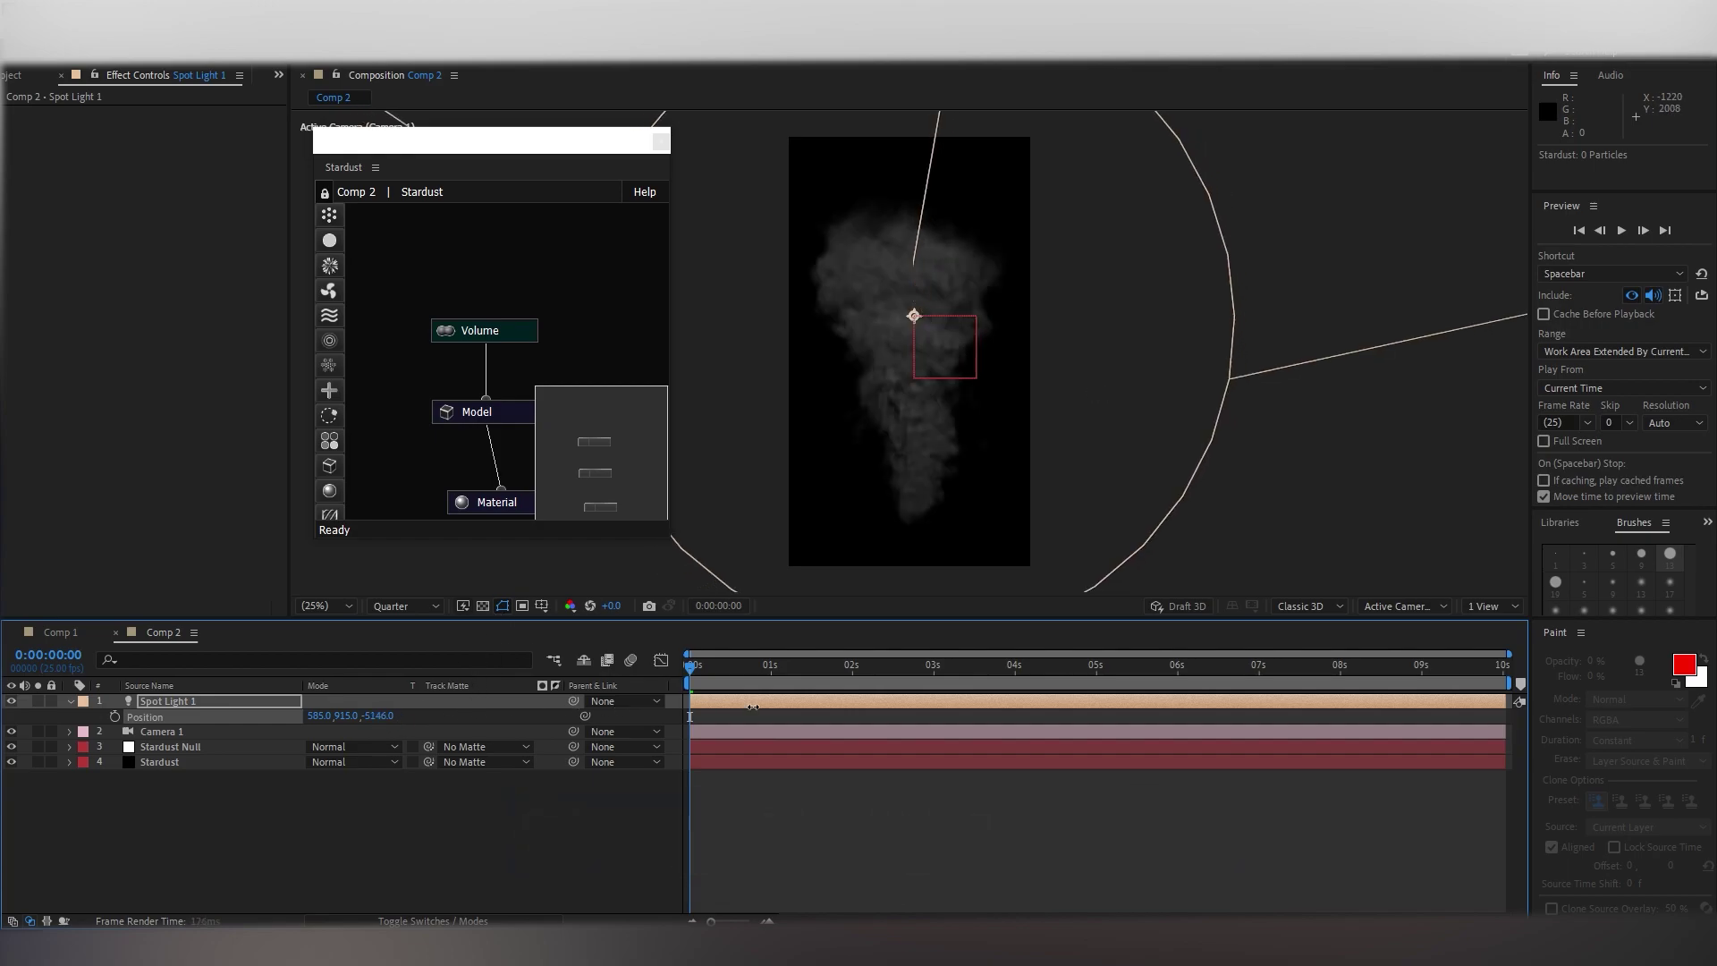
{"action": "left_click_drag", "start_coordinate": [753, 707], "coordinate": [1114, 637]}
Step: Preview the lit smoke at Full resolution, then reselect the Stardust layer
{"action": "scroll", "coordinate": [878, 412], "scroll_direction": "up", "scroll_amount": 2}
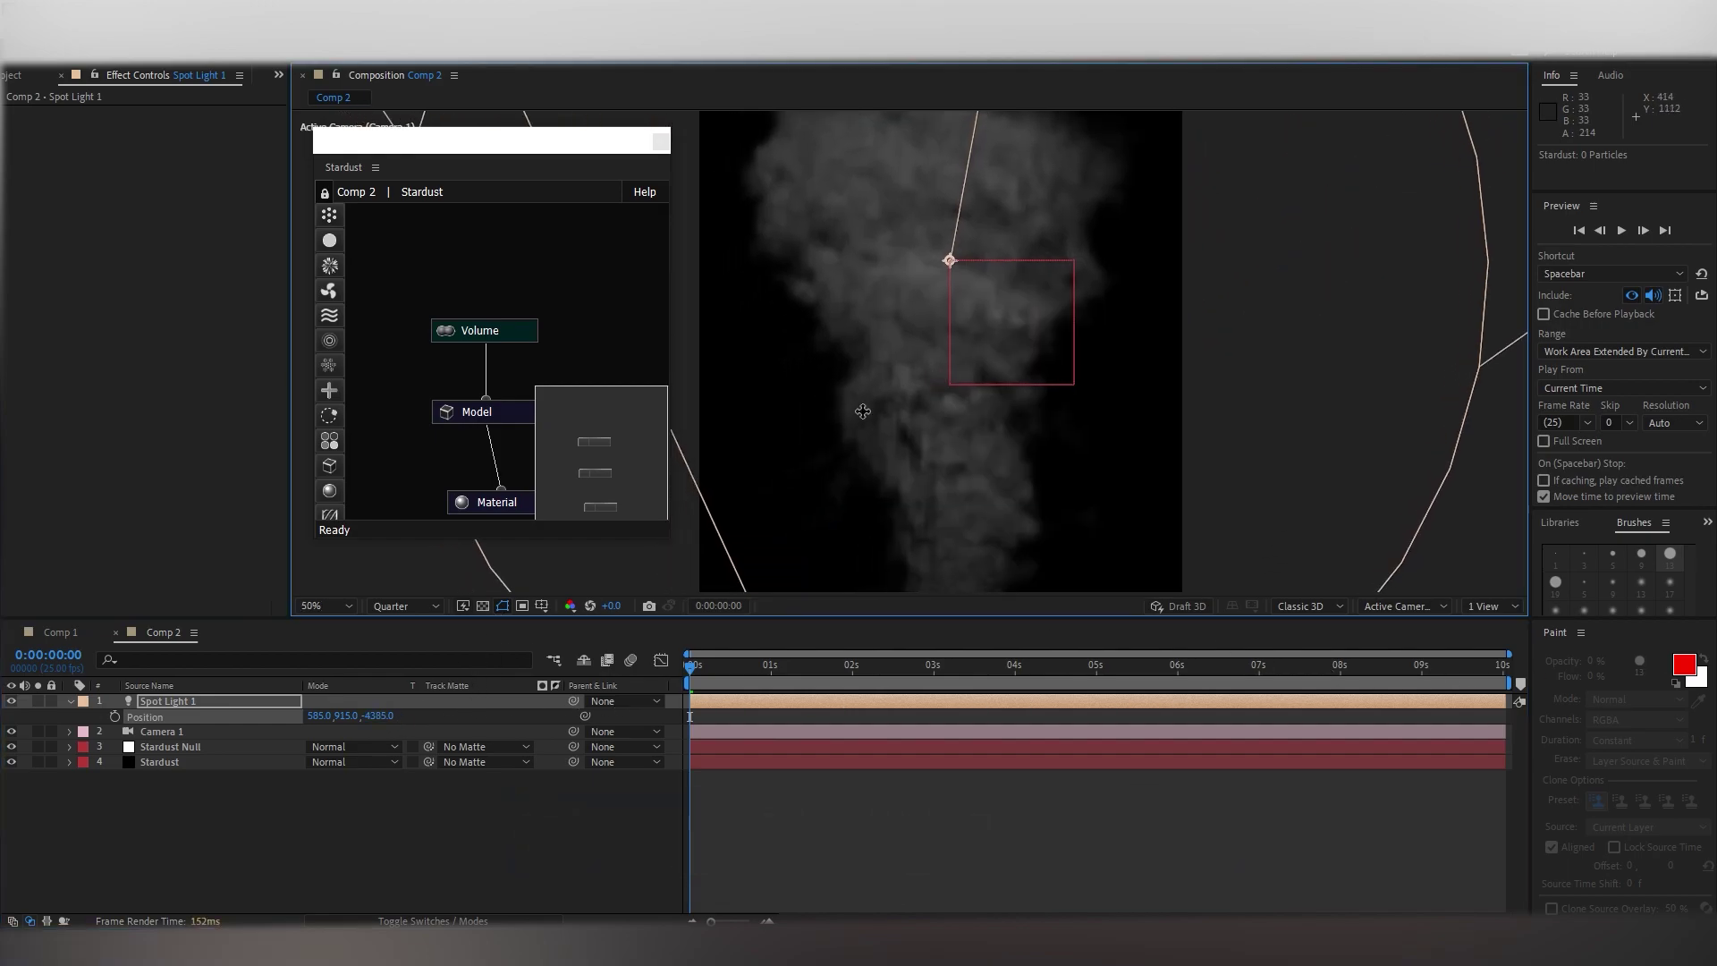
{"action": "left_click", "coordinate": [405, 605]}
{"action": "left_click", "coordinate": [391, 646]}
{"action": "scroll", "coordinate": [970, 378], "scroll_direction": "up", "scroll_amount": 2}
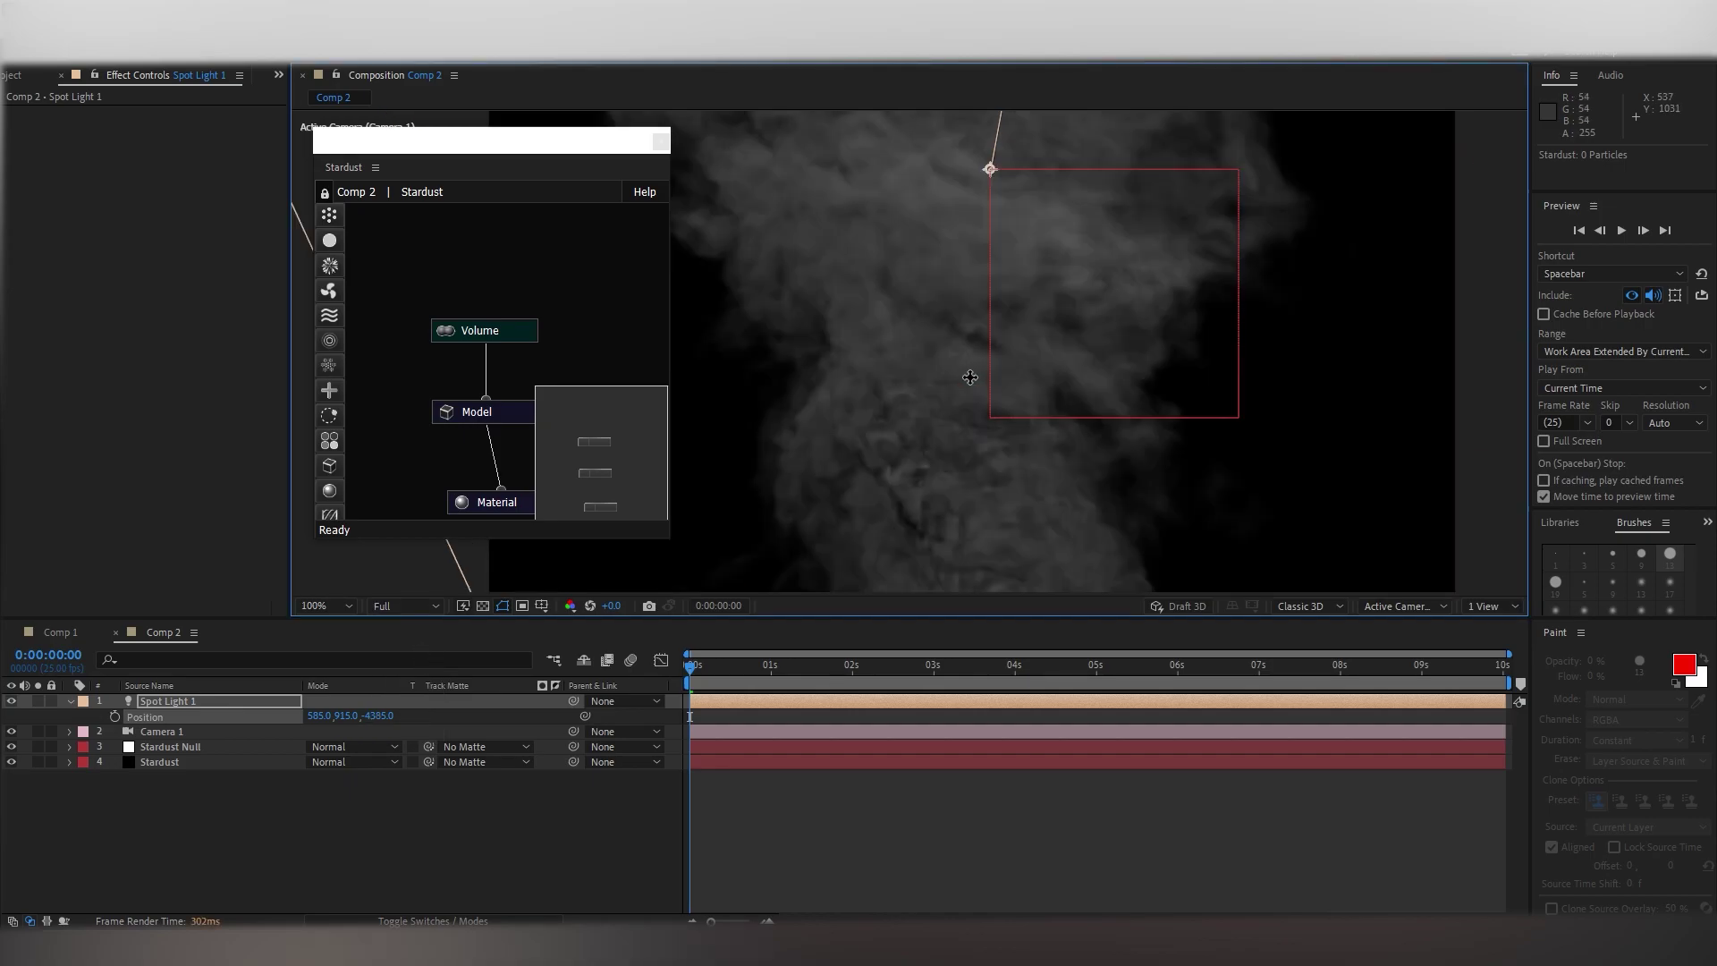
{"action": "scroll", "coordinate": [970, 377], "scroll_direction": "down", "scroll_amount": 2}
{"action": "key", "text": "space"}
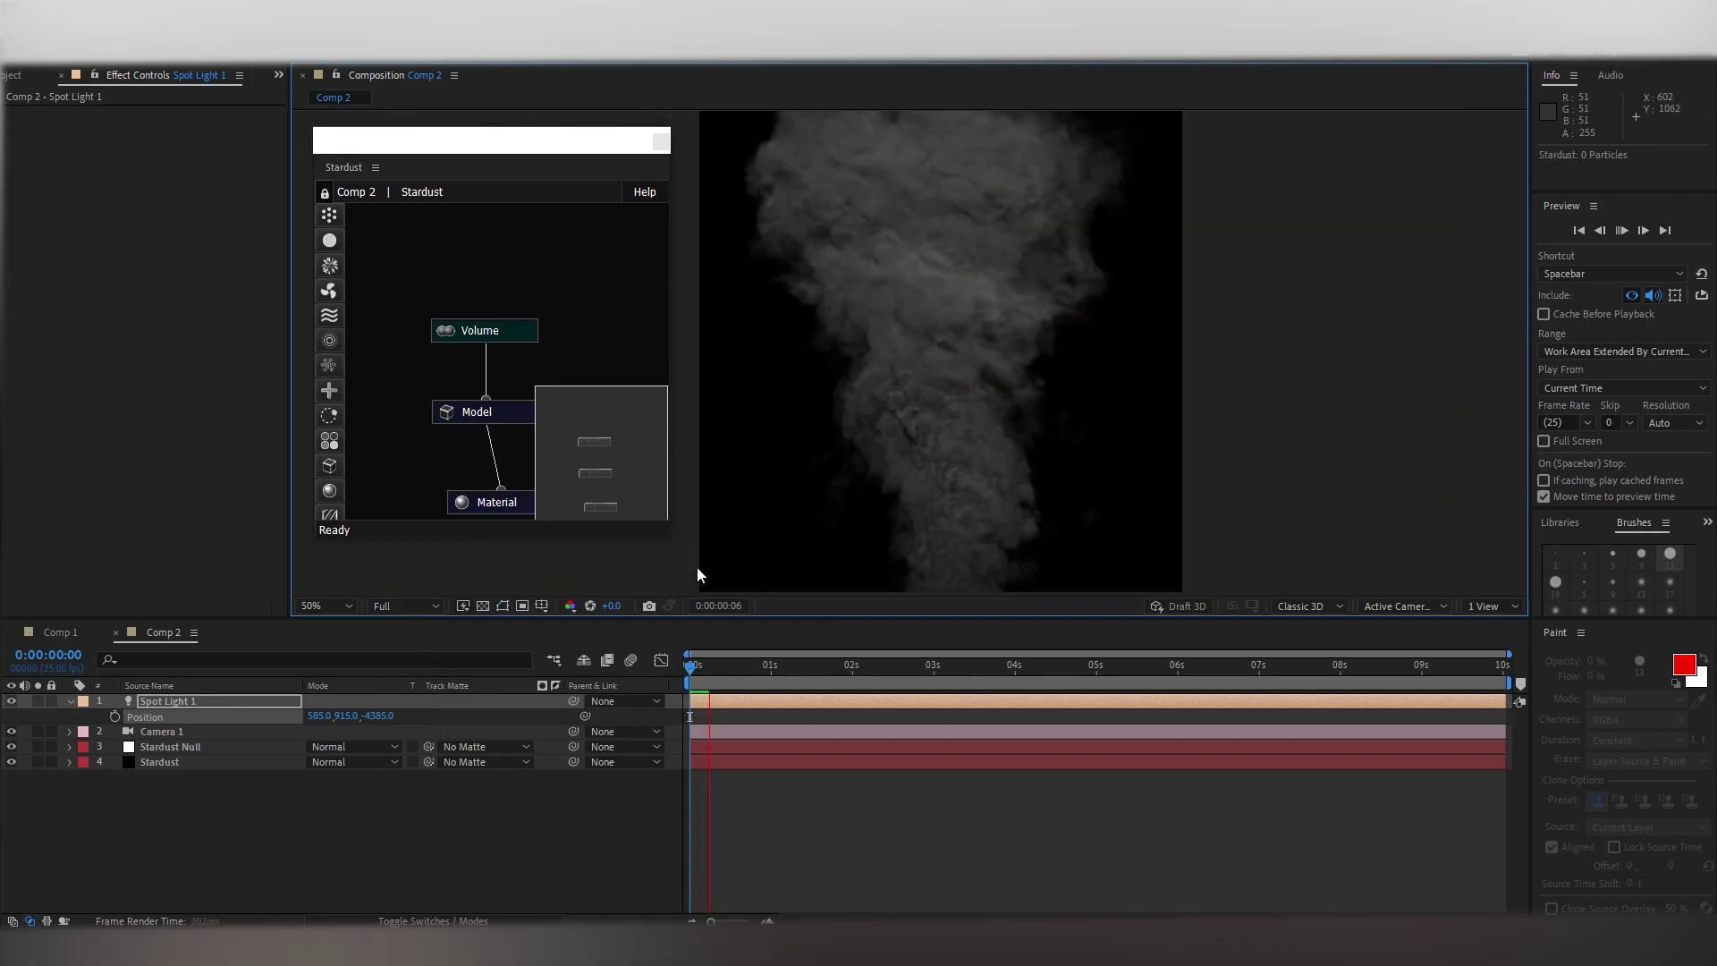
{"action": "left_click", "coordinate": [179, 761]}
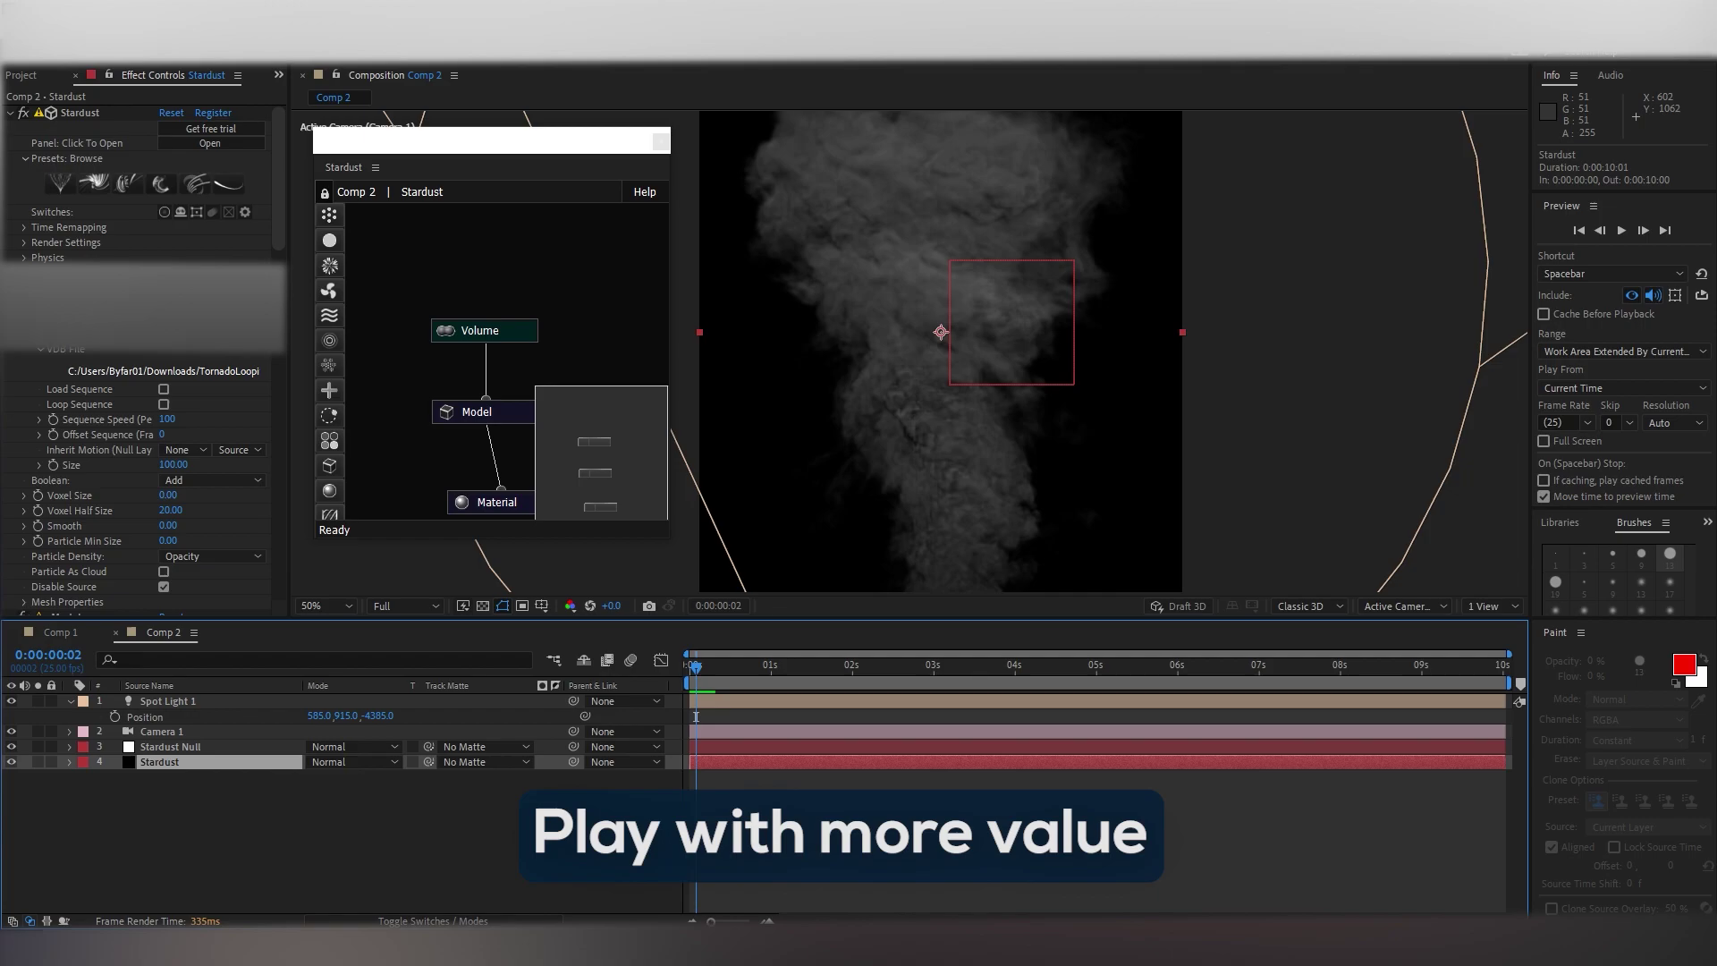
Step: Play the smoke animation from the start and stop at frame 15
{"action": "scroll", "coordinate": [143, 358], "scroll_direction": "down", "scroll_amount": 3}
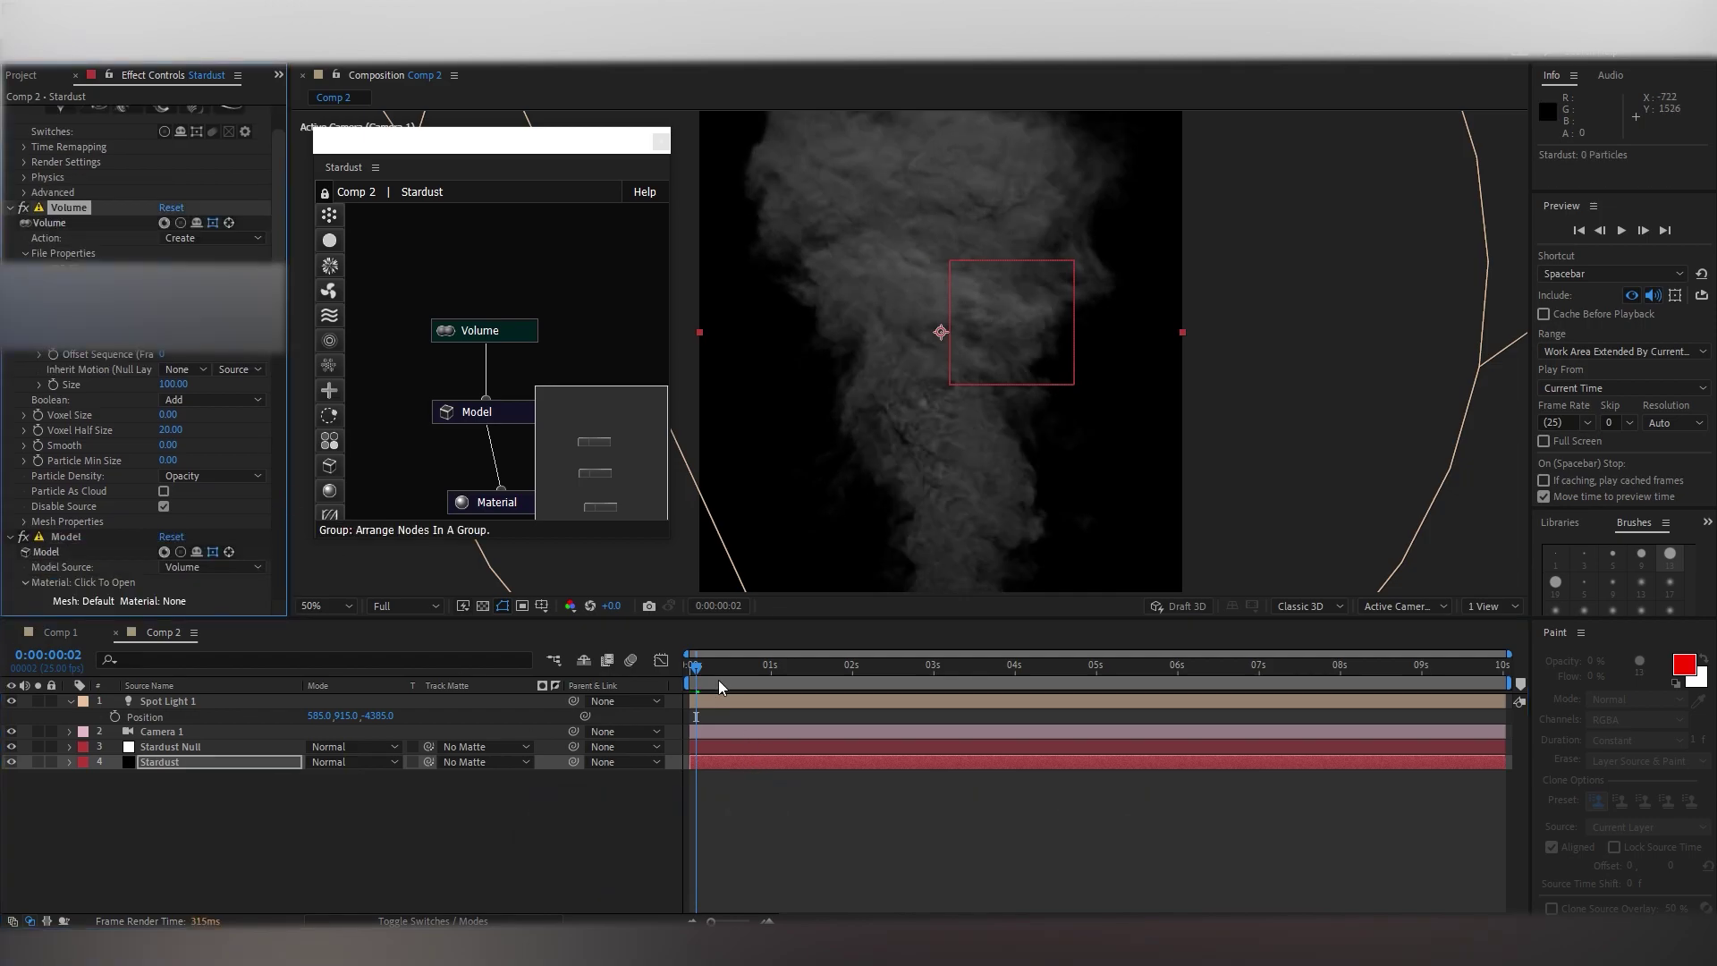
{"action": "left_click_drag", "start_coordinate": [717, 680], "coordinate": [679, 674]}
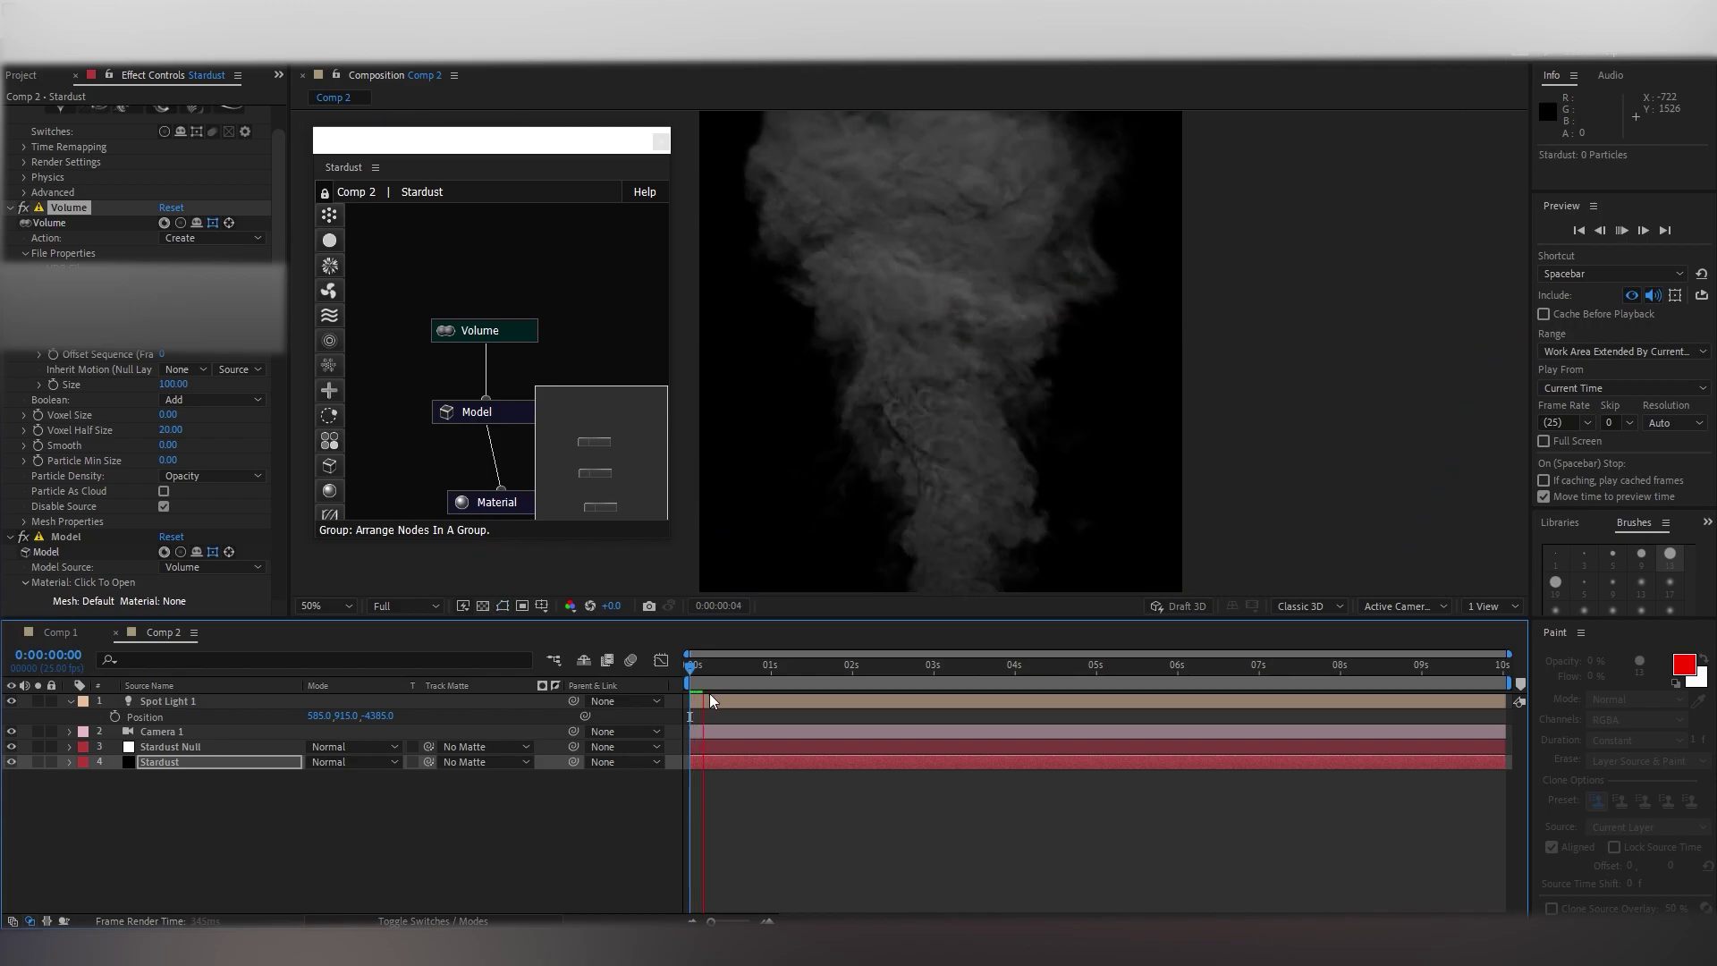
{"action": "key", "text": "space"}
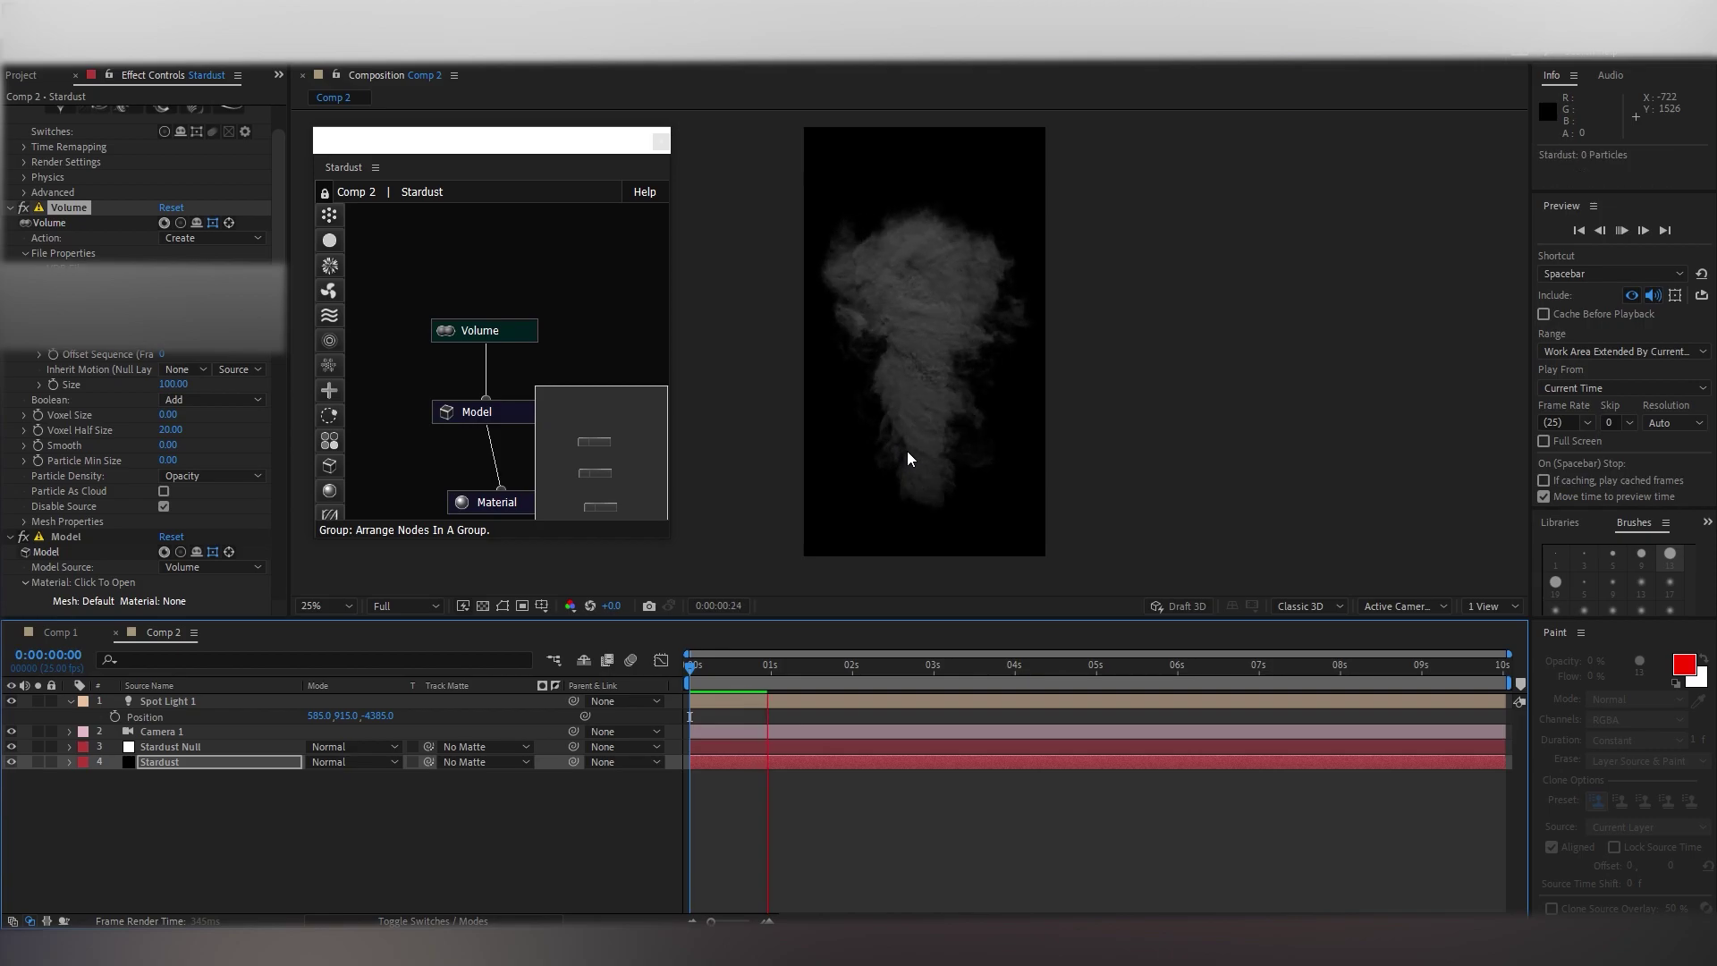
{"action": "left_click", "coordinate": [730, 668]}
{"action": "left_click", "coordinate": [739, 672]}
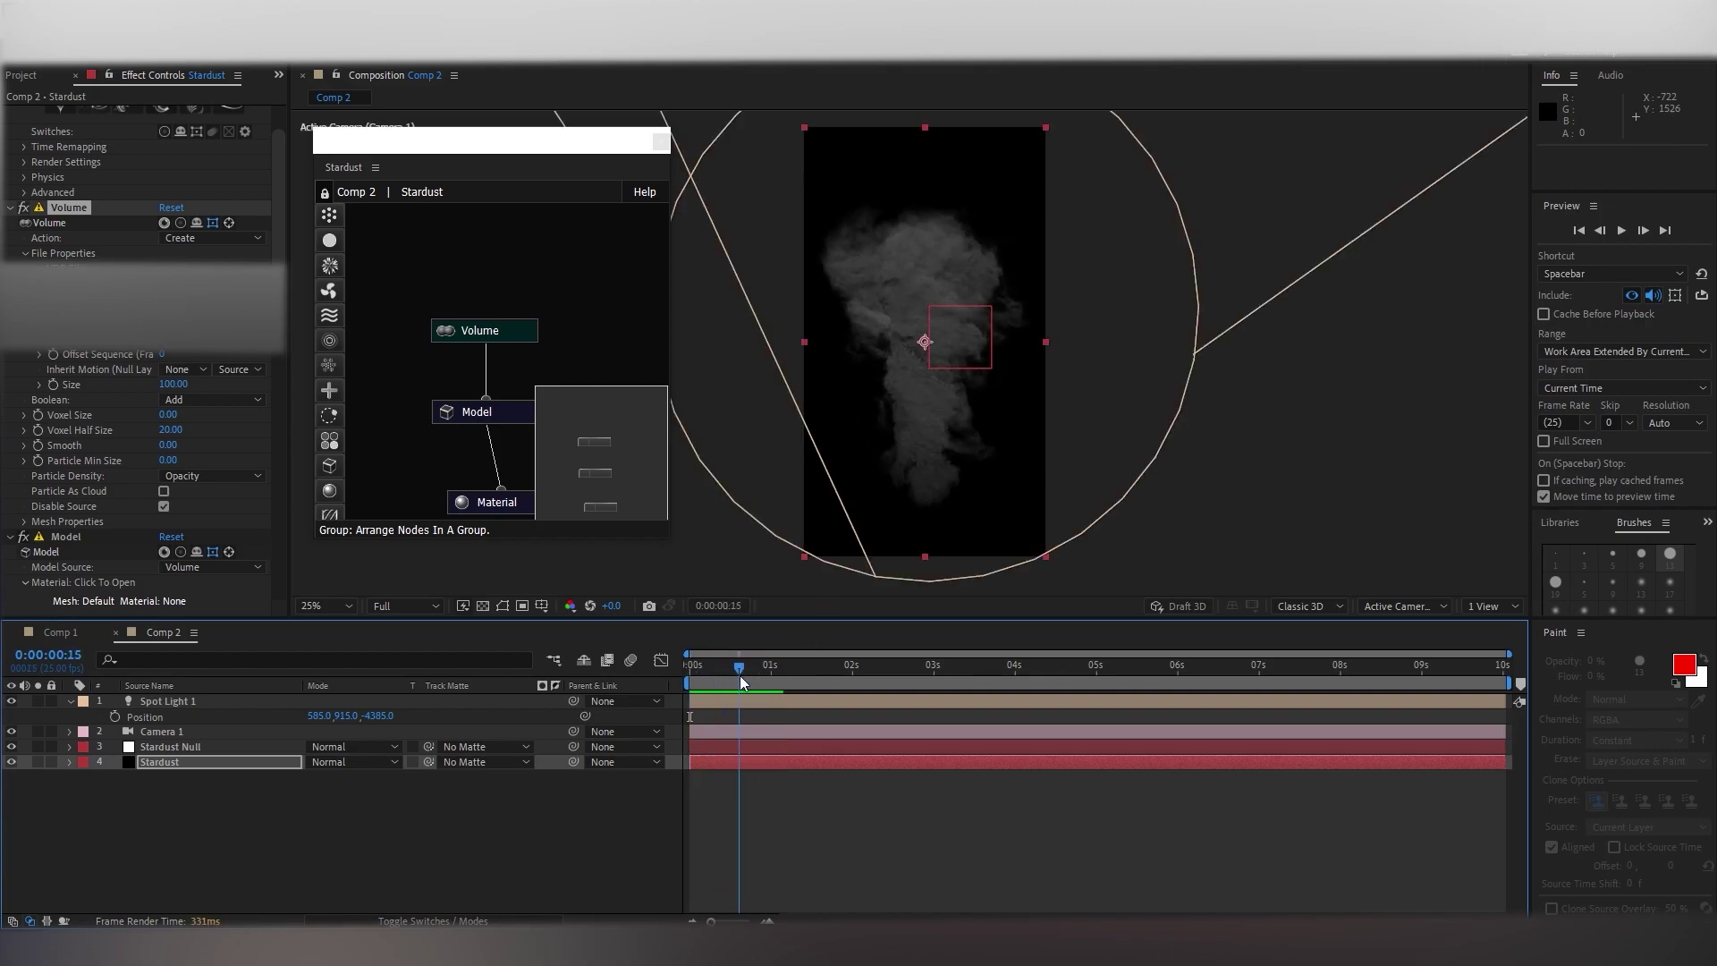
Step: Enter a new Sequence Speed value for the Stardust Volume
{"action": "scroll", "coordinate": [866, 456], "scroll_direction": "up", "scroll_amount": 2}
{"action": "scroll", "coordinate": [87, 351], "scroll_direction": "up", "scroll_amount": 1}
{"action": "scroll", "coordinate": [110, 366], "scroll_direction": "down", "scroll_amount": 2}
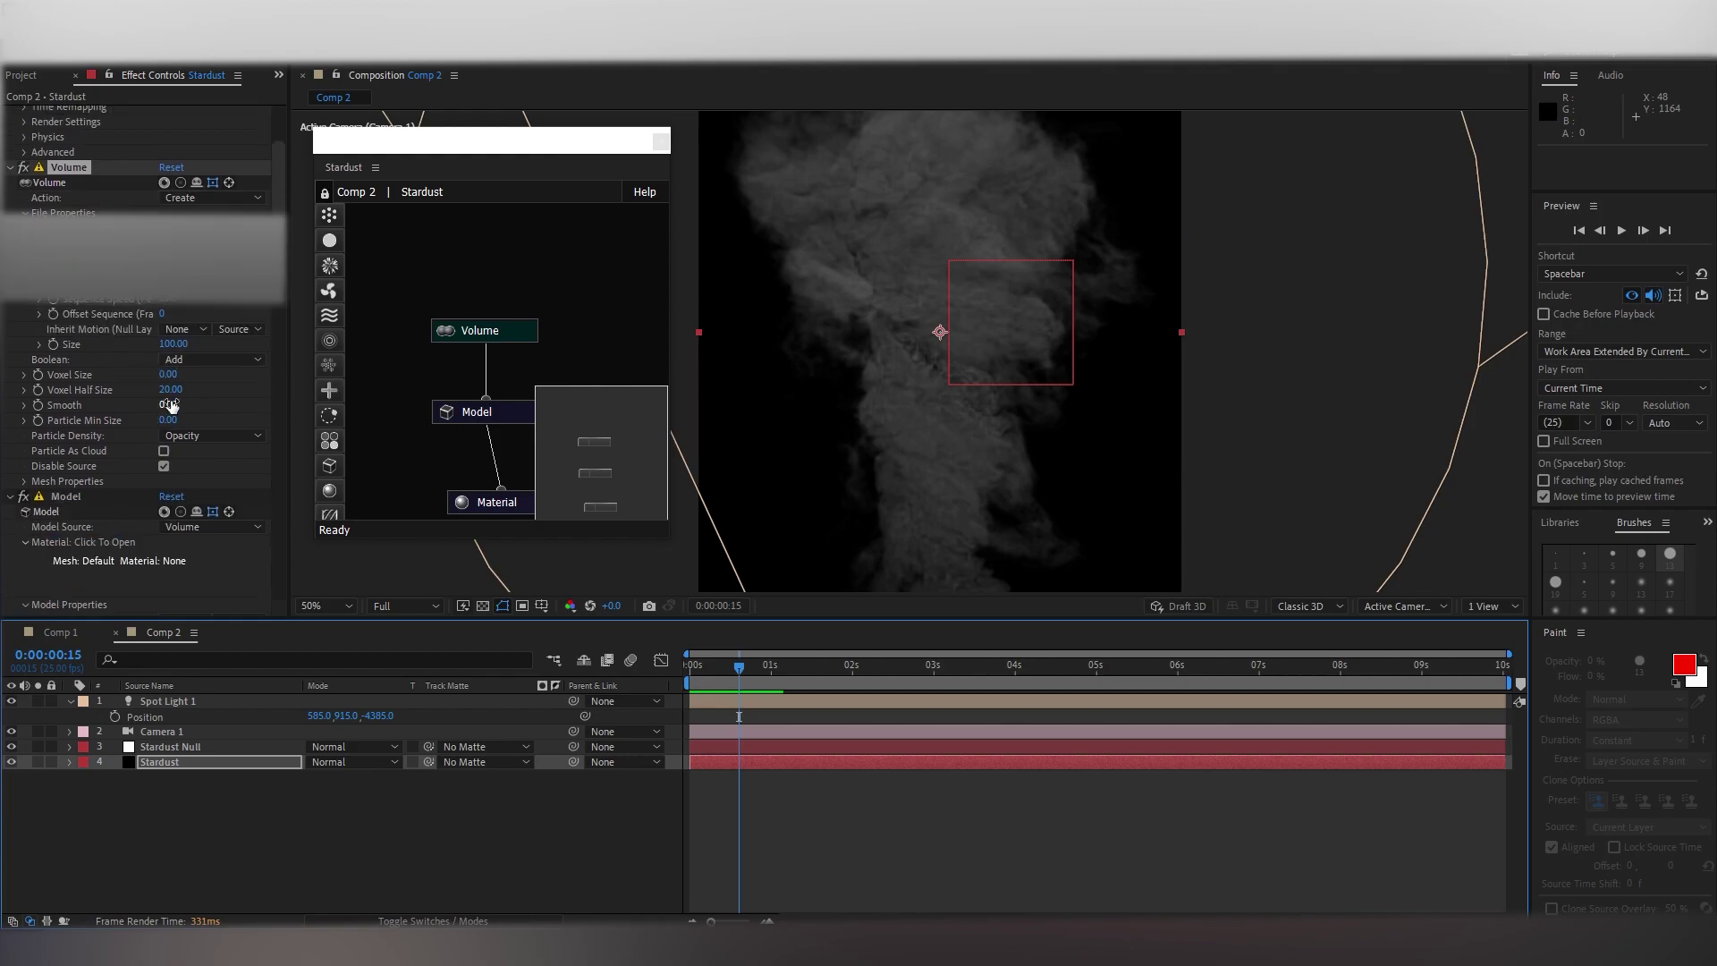
{"action": "left_click", "coordinate": [174, 301]}
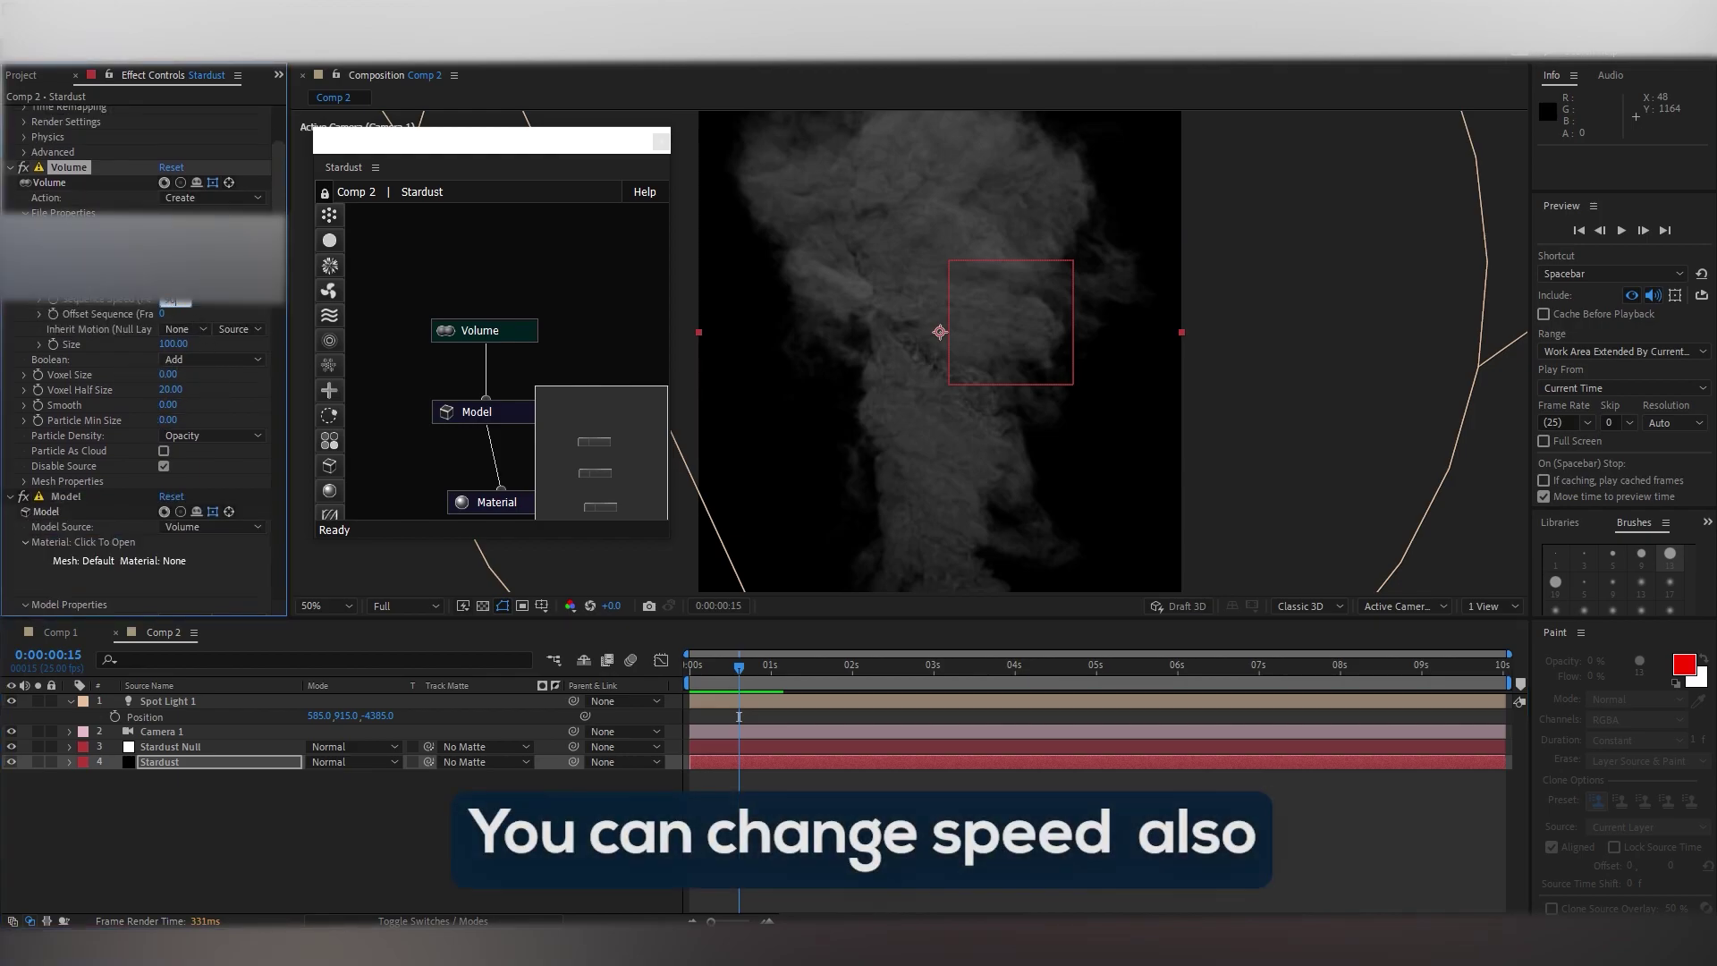
{"action": "key", "text": "Return"}
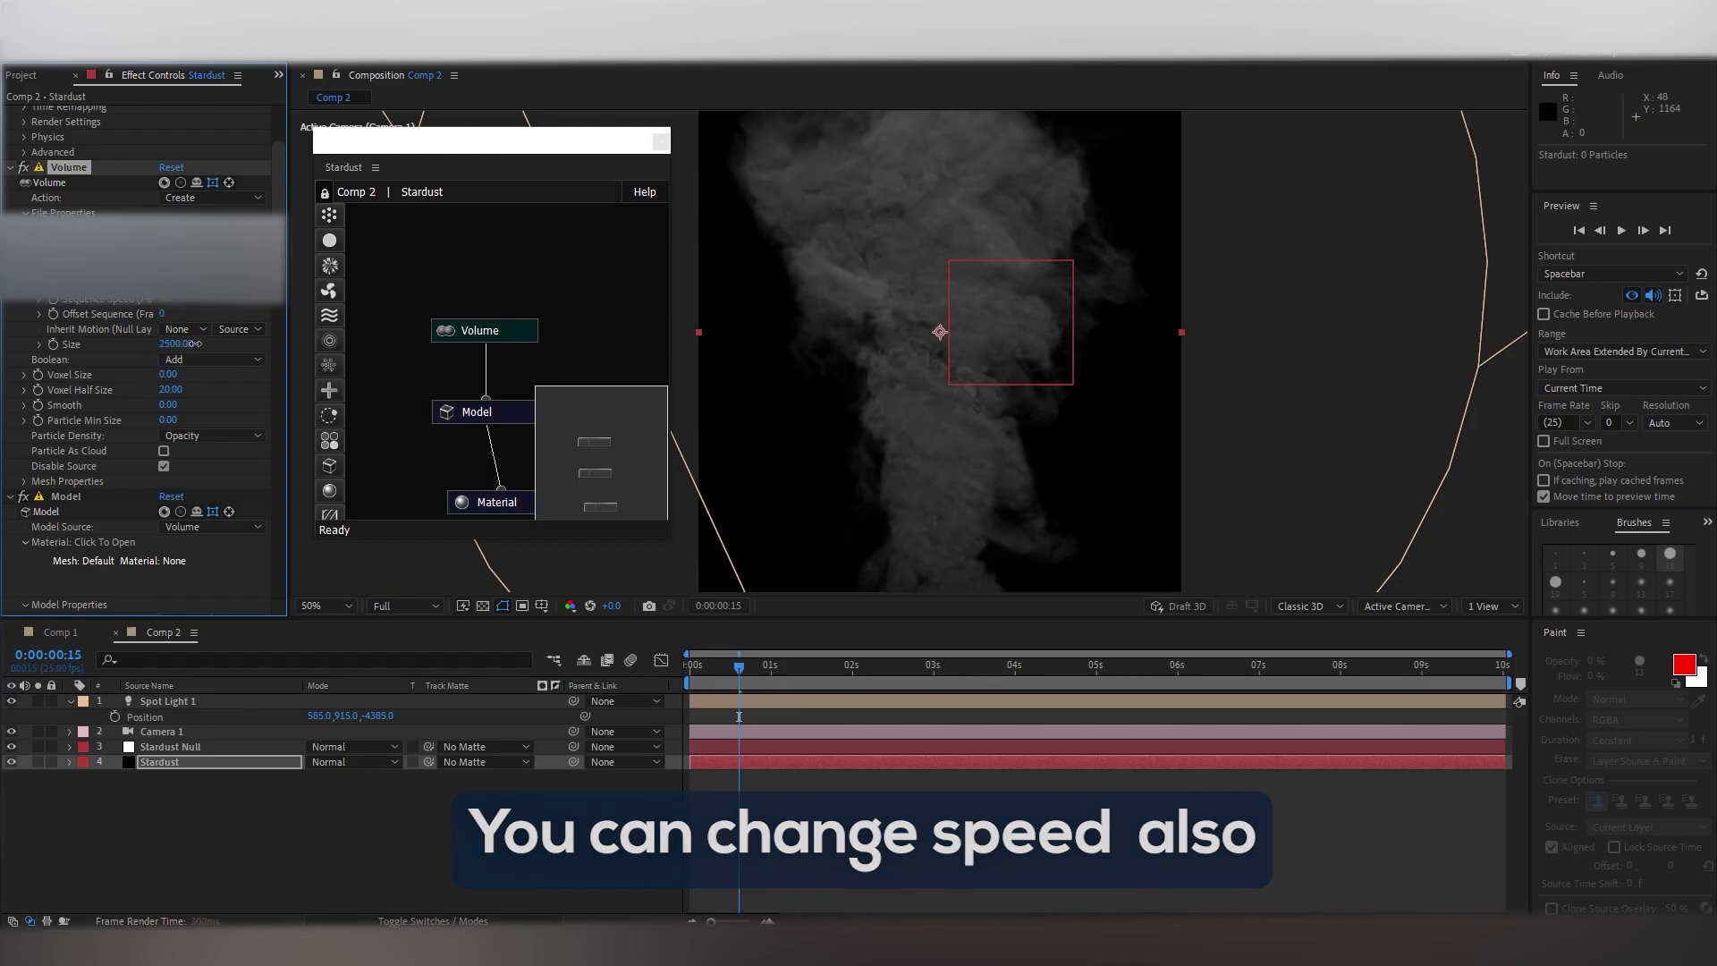
Step: Set the Stardust Volume's Size to 110
{"action": "left_click_drag", "start_coordinate": [170, 343], "coordinate": [200, 343]}
{"action": "left_click", "coordinate": [179, 343]}
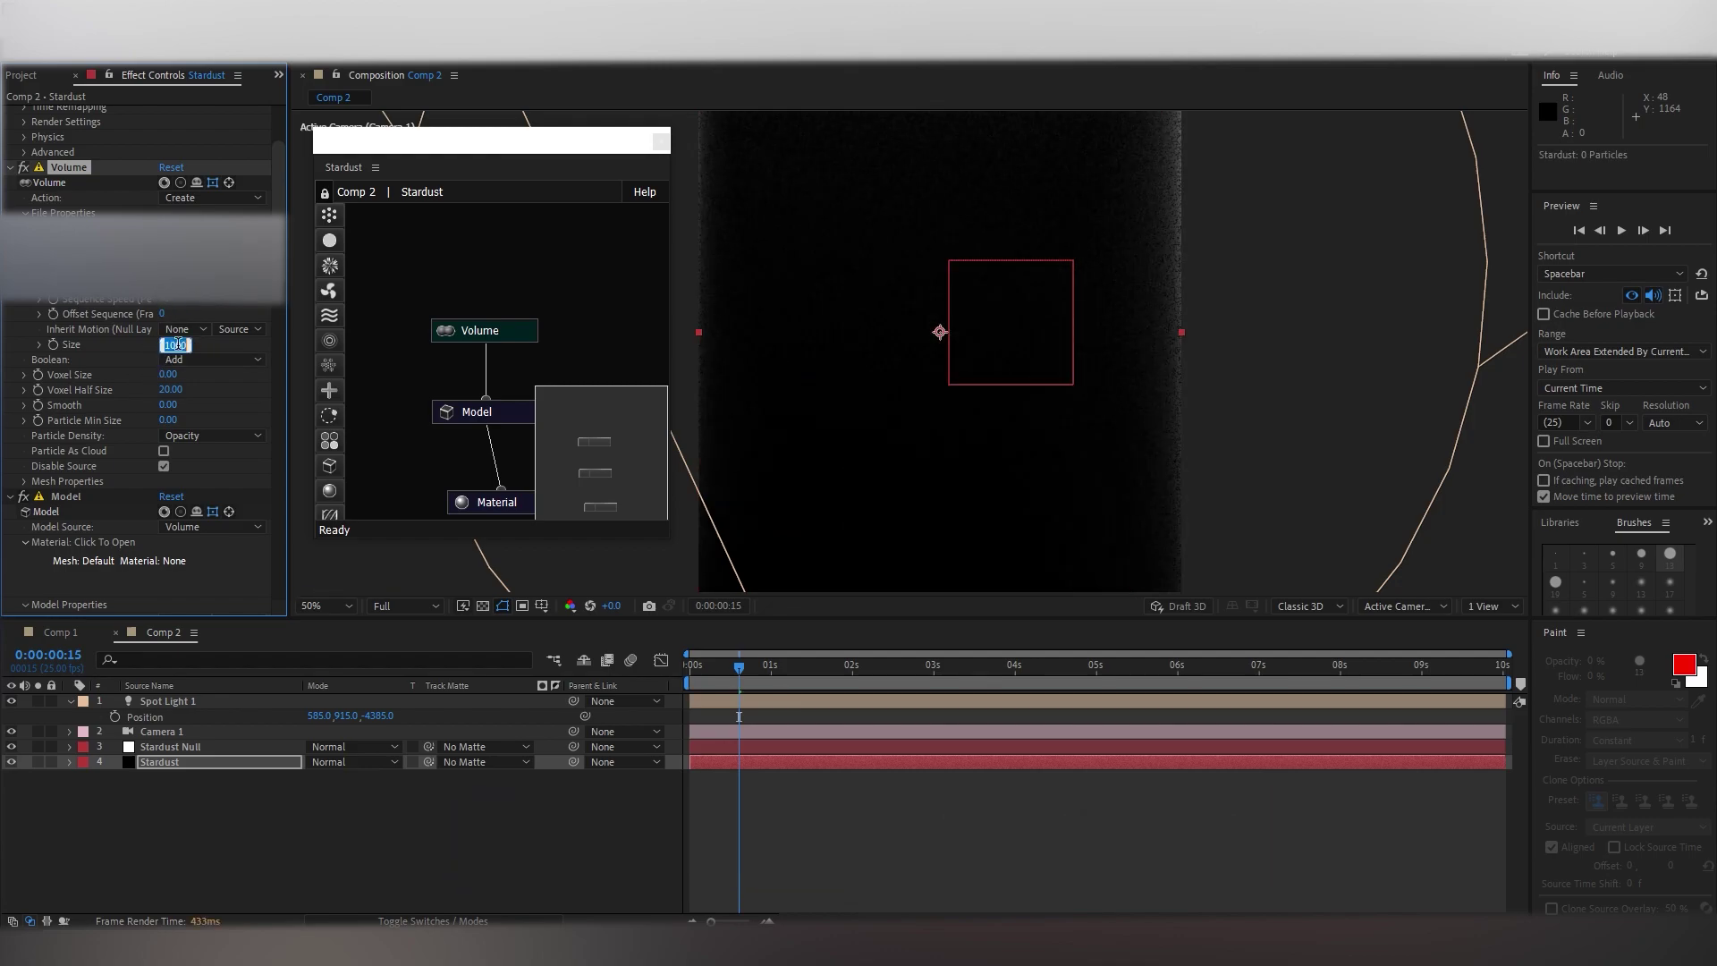
{"action": "type", "text": "10"}
{"action": "key", "text": "Return"}
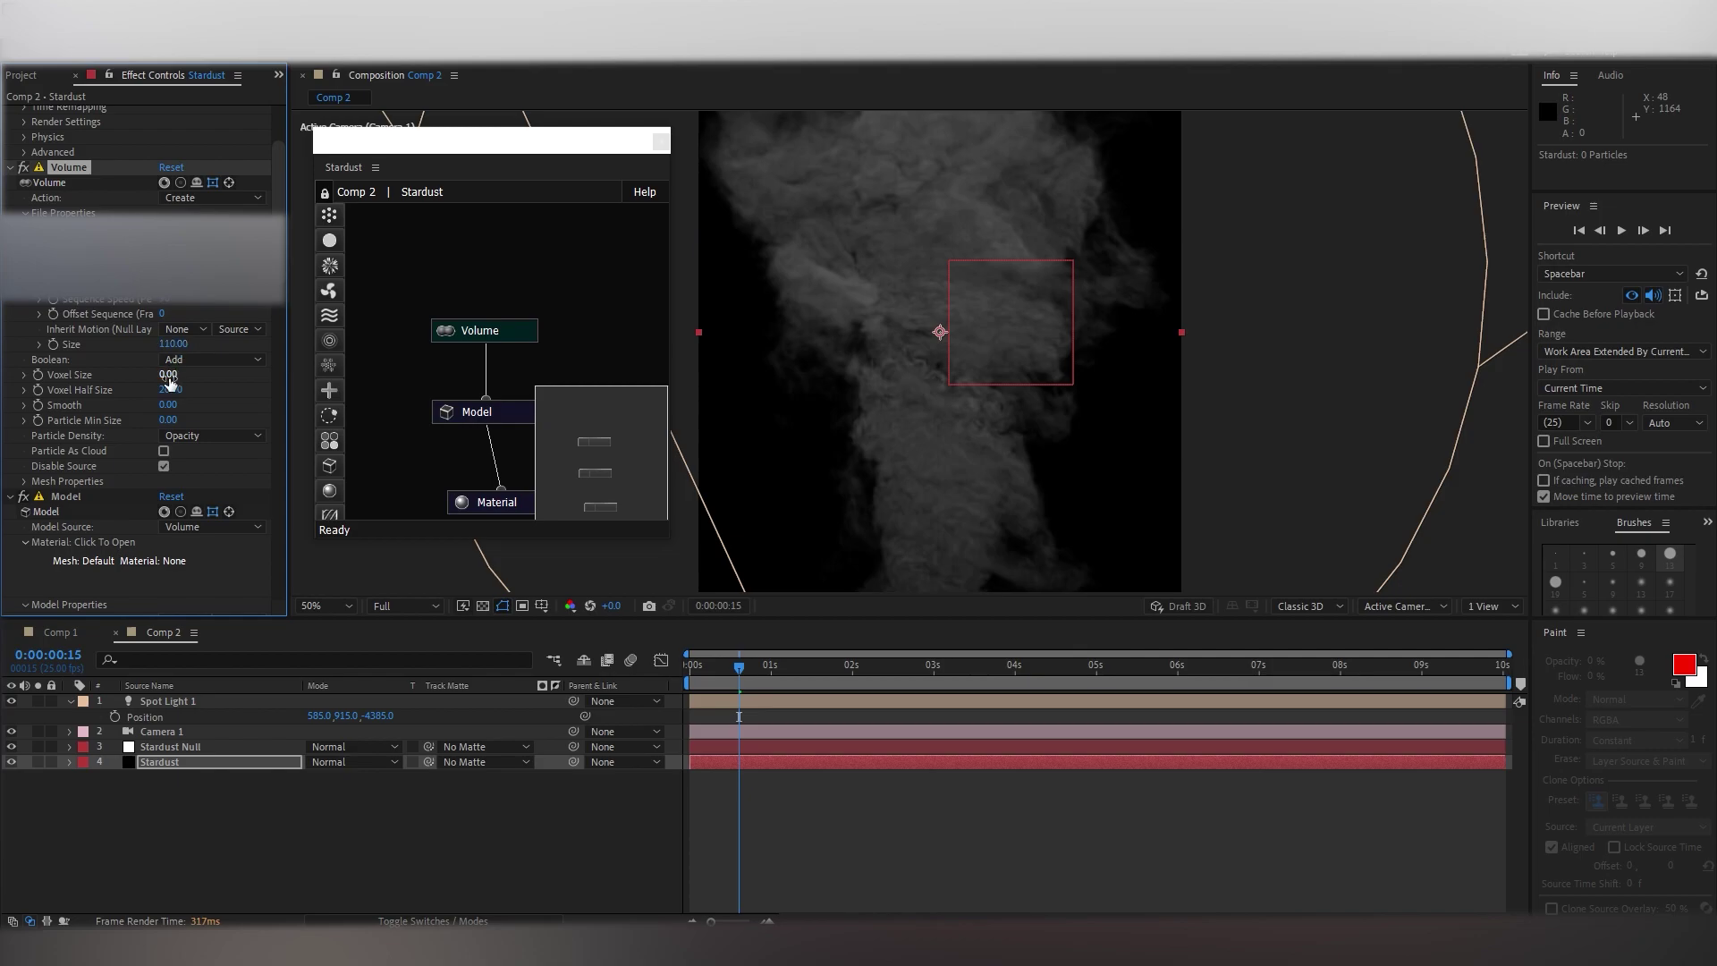
{"action": "scroll", "coordinate": [123, 422], "scroll_direction": "down", "scroll_amount": 2}
{"action": "scroll", "coordinate": [123, 422], "scroll_direction": "down", "scroll_amount": 5}
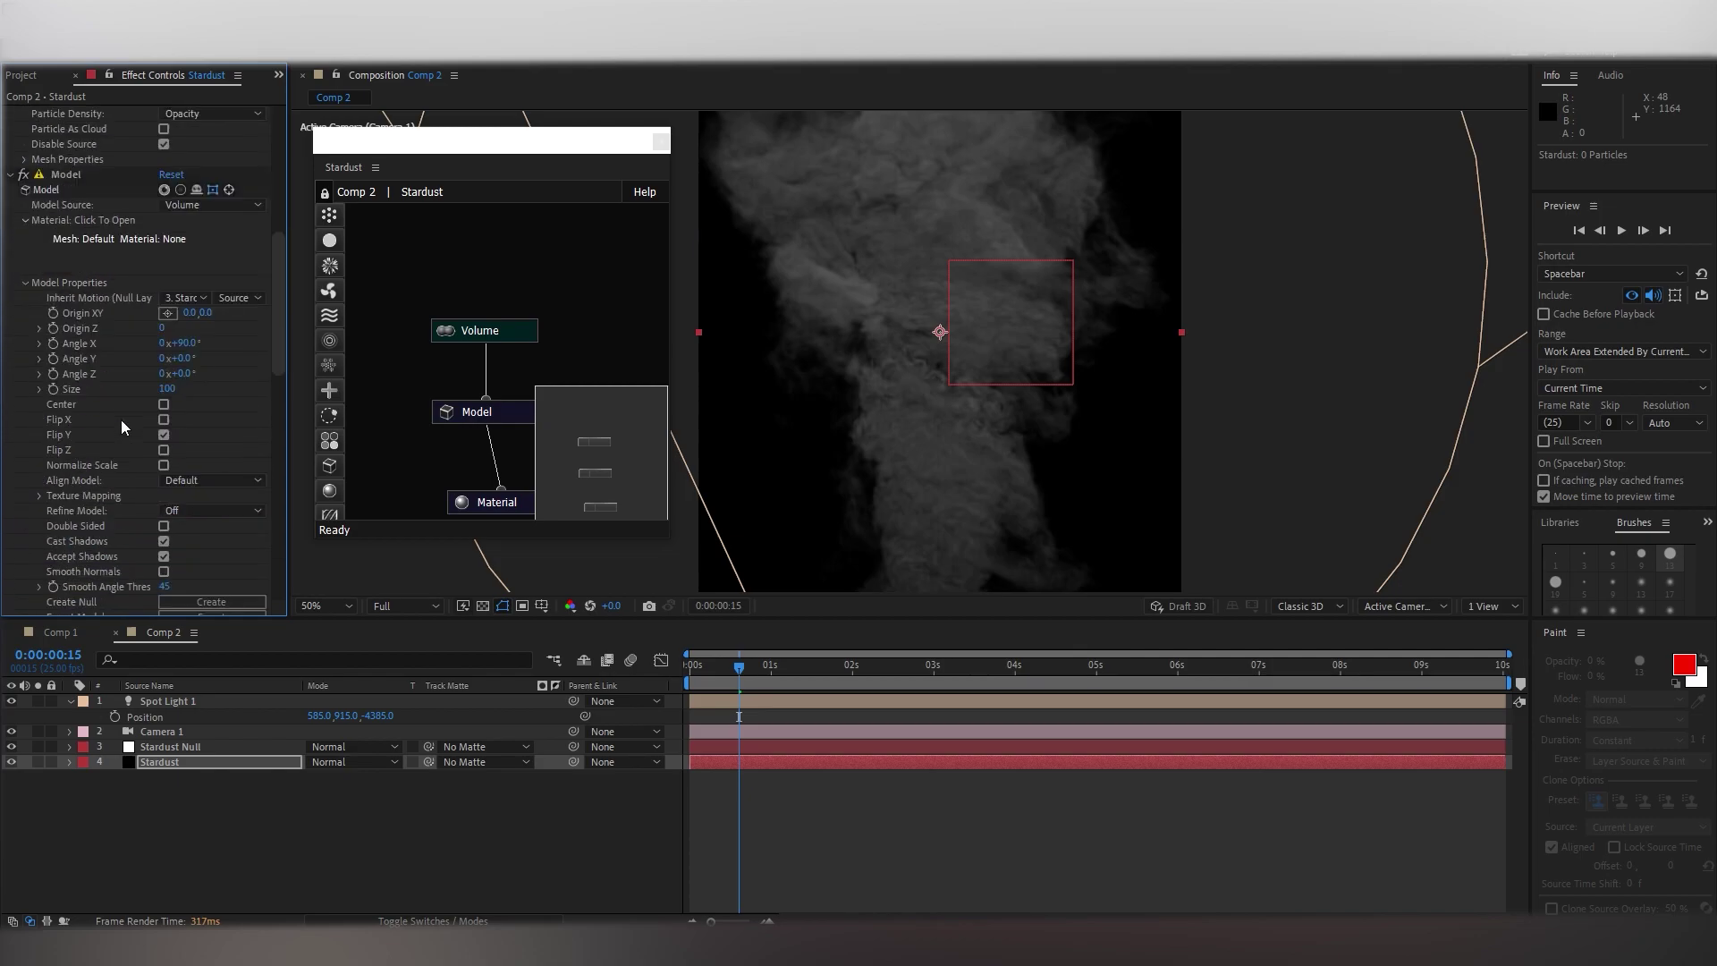
Step: Raise Shadow Density to 576 and set Shadow Darkness to 101
{"action": "scroll", "coordinate": [121, 421], "scroll_direction": "down", "scroll_amount": 5}
{"action": "scroll", "coordinate": [120, 420], "scroll_direction": "down", "scroll_amount": 5}
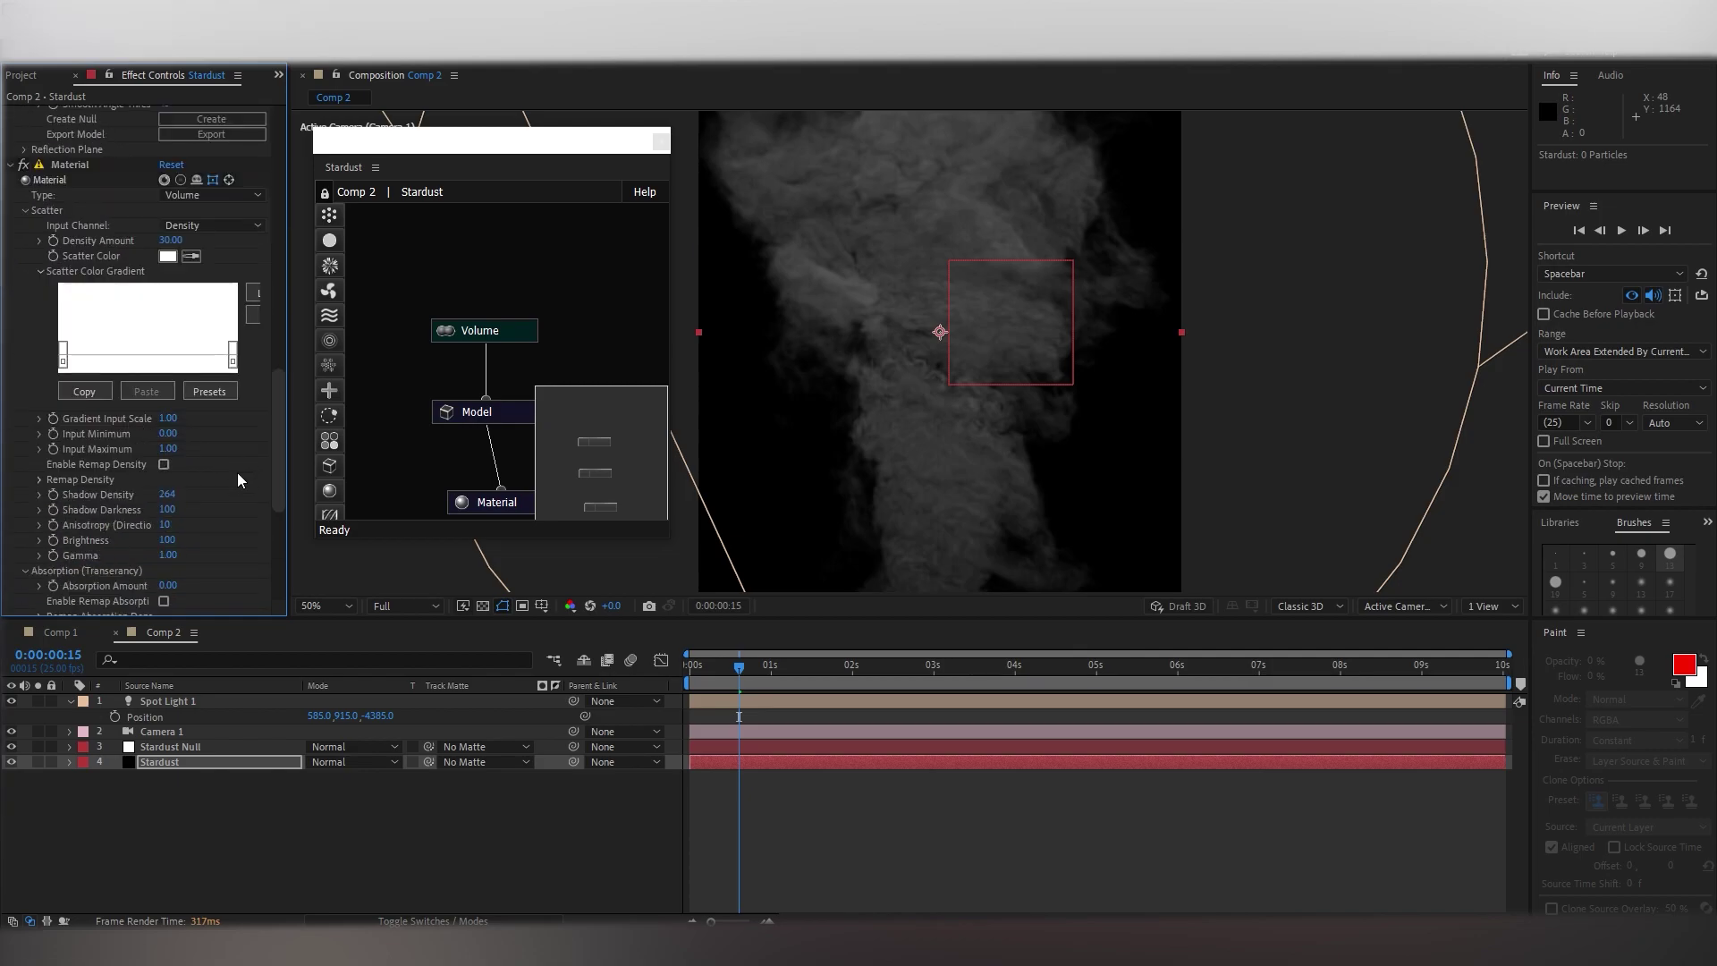
{"action": "left_click_drag", "start_coordinate": [168, 493], "coordinate": [439, 485]}
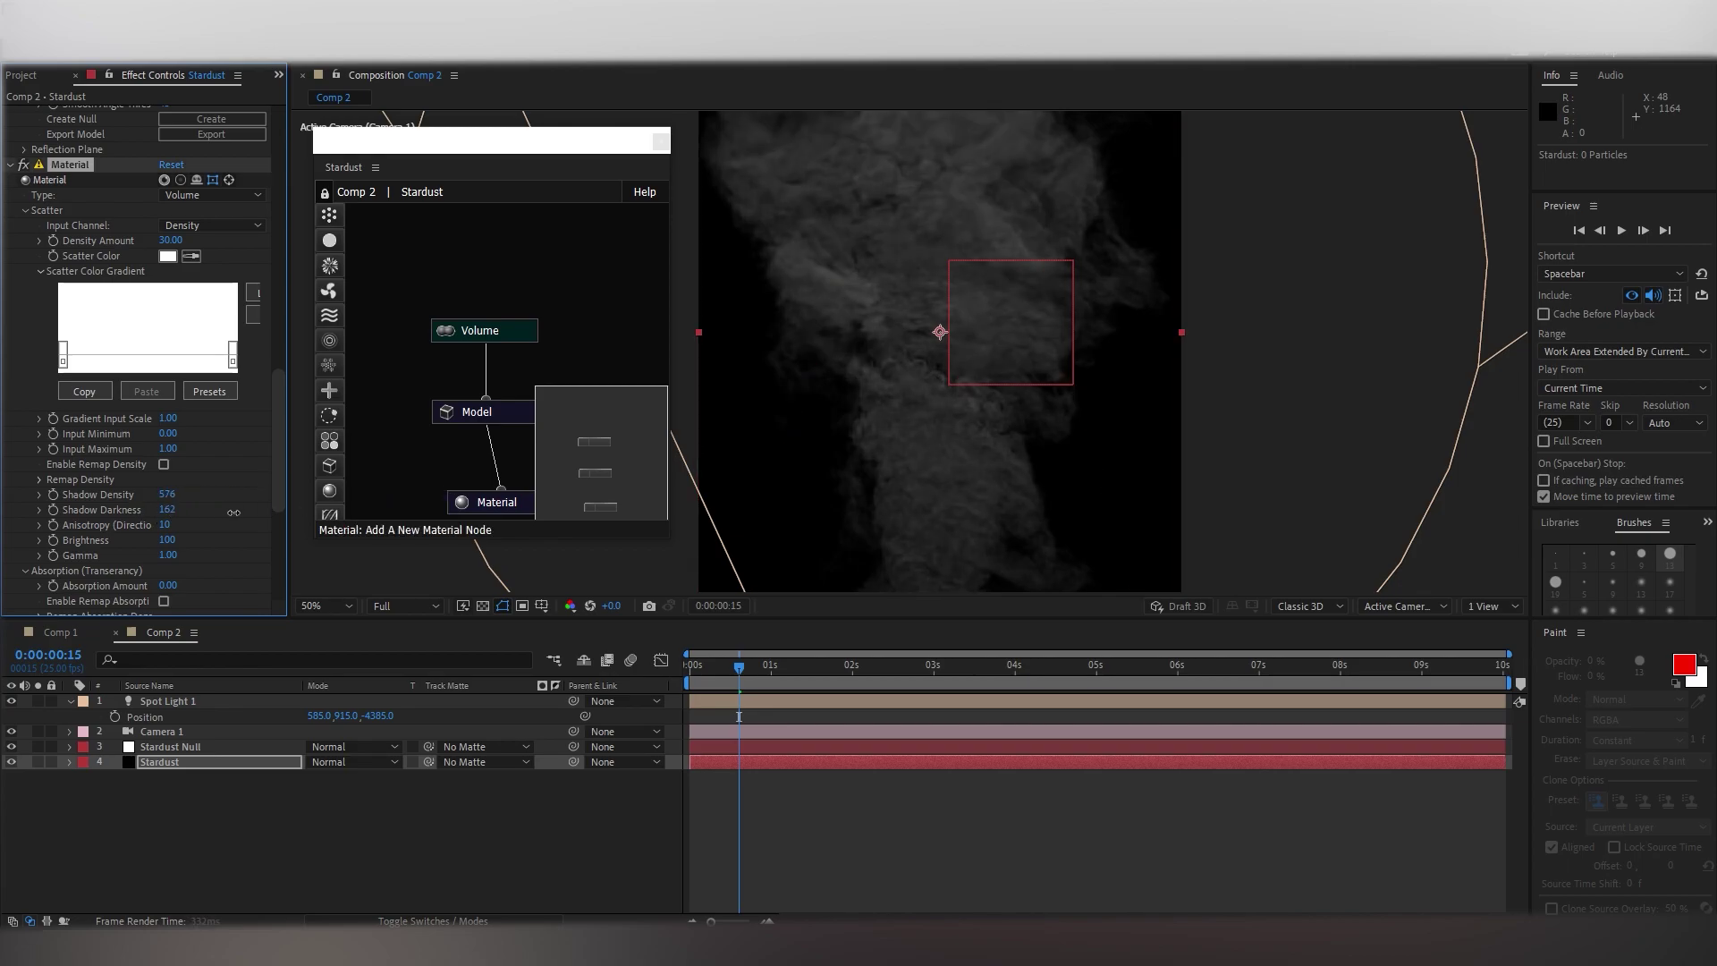
{"action": "left_click_drag", "start_coordinate": [233, 513], "coordinate": [202, 523]}
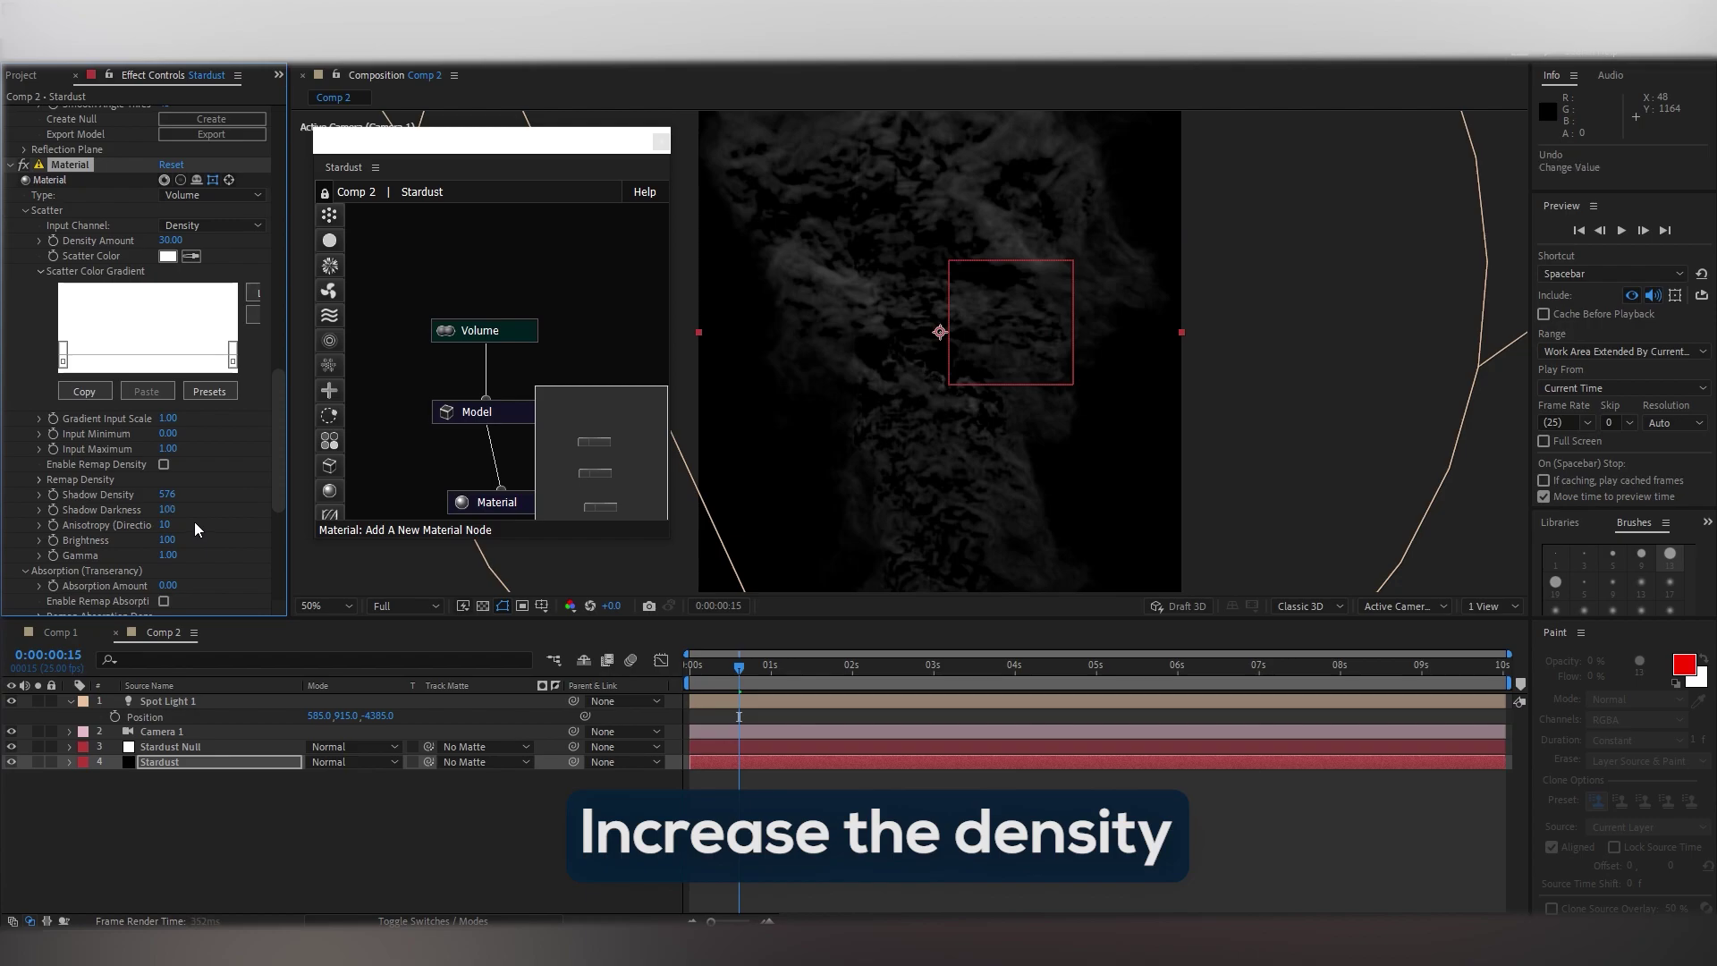
{"action": "left_click", "coordinate": [170, 511]}
{"action": "type", "text": "01"}
{"action": "key", "text": "Return"}
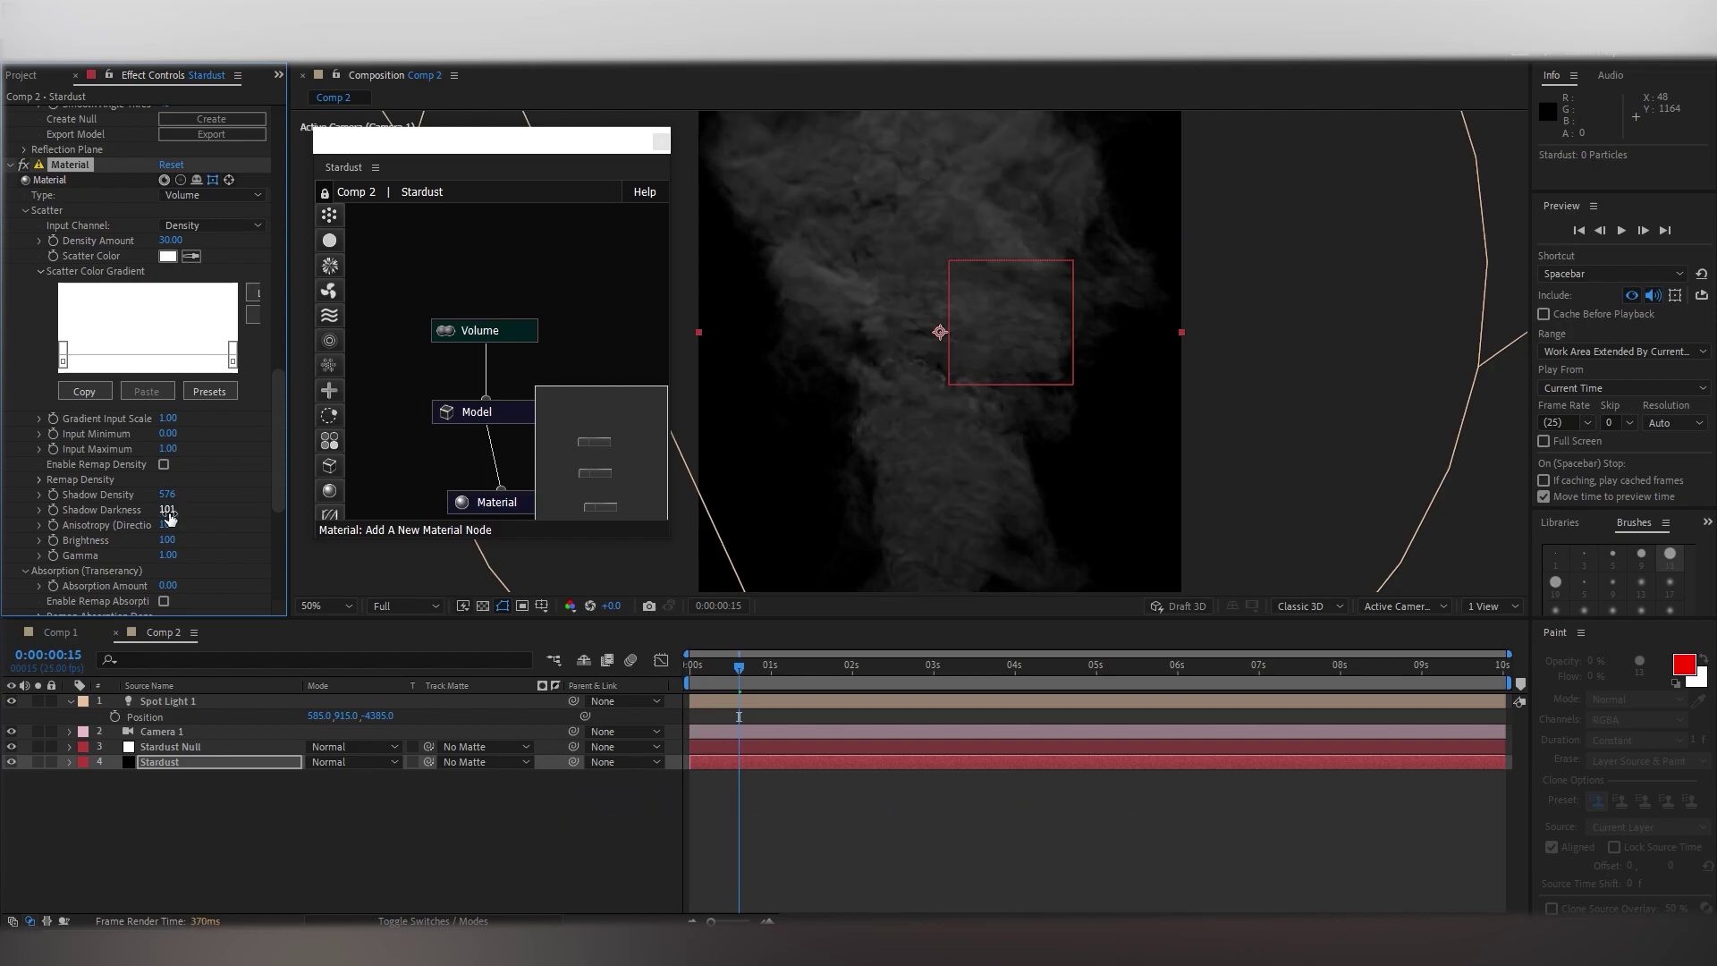
Step: Raise the smoke's Brightness to 134, leaving Emission Amount unchanged after an undone trial
{"action": "left_click_drag", "start_coordinate": [167, 540], "coordinate": [198, 543]}
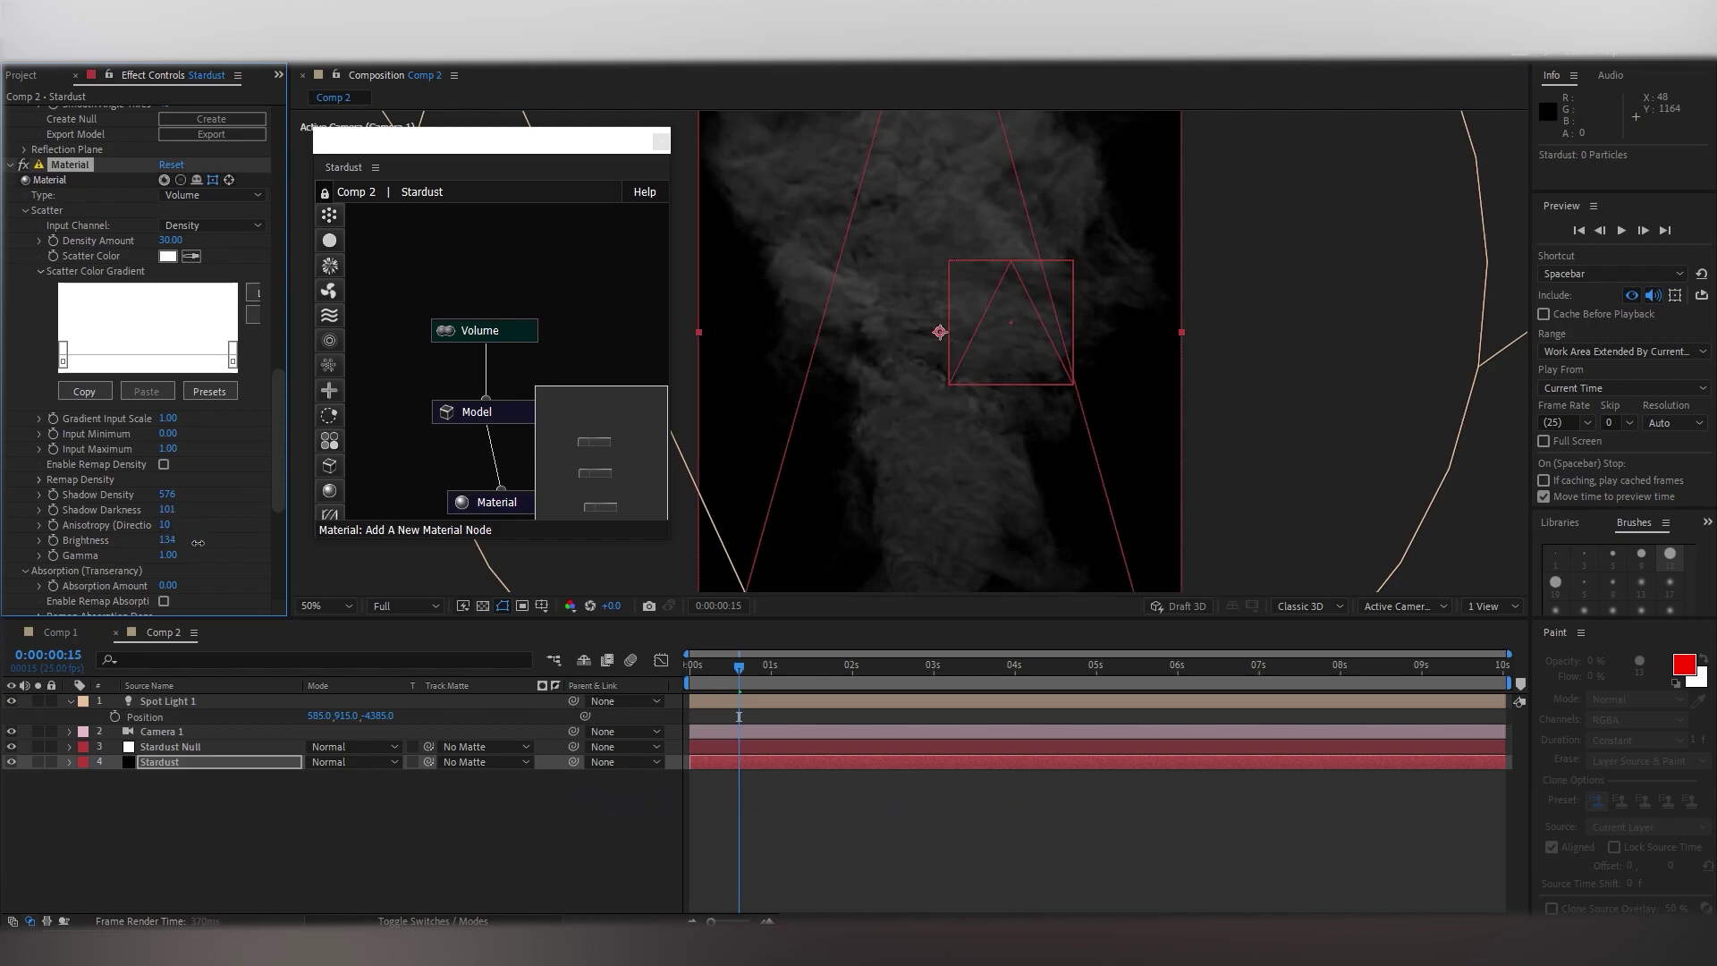
{"action": "scroll", "coordinate": [179, 555], "scroll_direction": "down", "scroll_amount": 1}
{"action": "scroll", "coordinate": [191, 554], "scroll_direction": "down", "scroll_amount": 3}
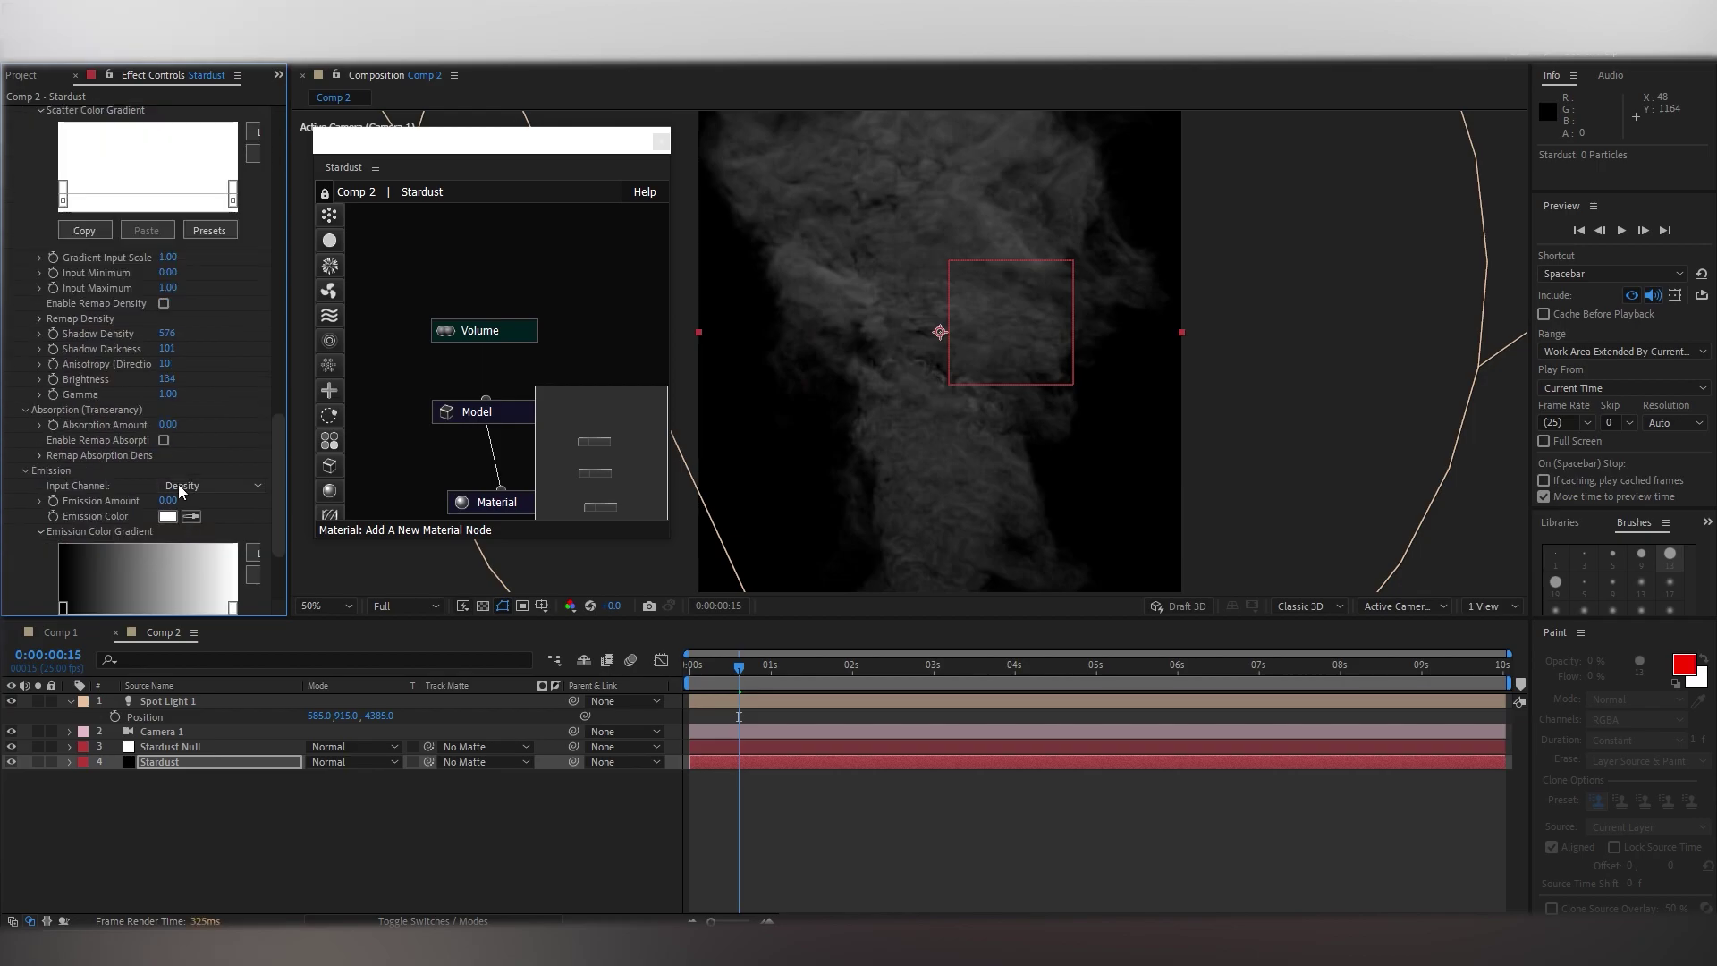
{"action": "left_click_drag", "start_coordinate": [170, 504], "coordinate": [192, 505]}
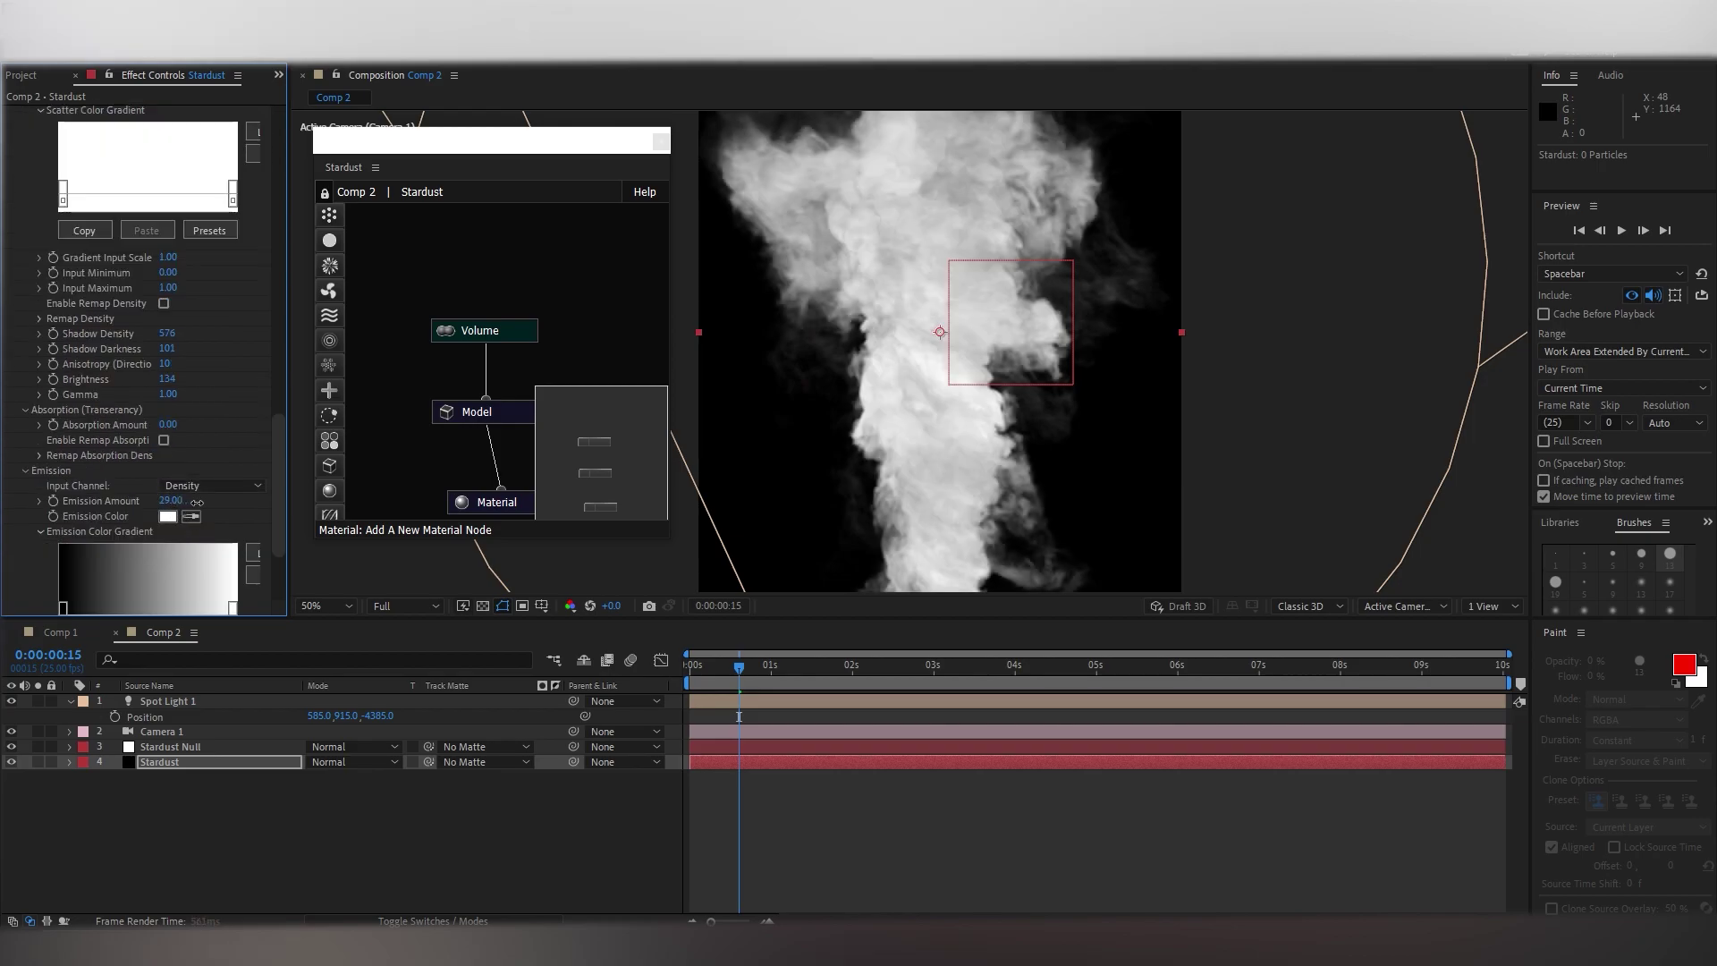
{"action": "key", "text": "ctrl+z"}
Step: Try Absorption Amount values of 60 and about 164, then set it to 0
{"action": "left_click_drag", "start_coordinate": [167, 425], "coordinate": [261, 436]}
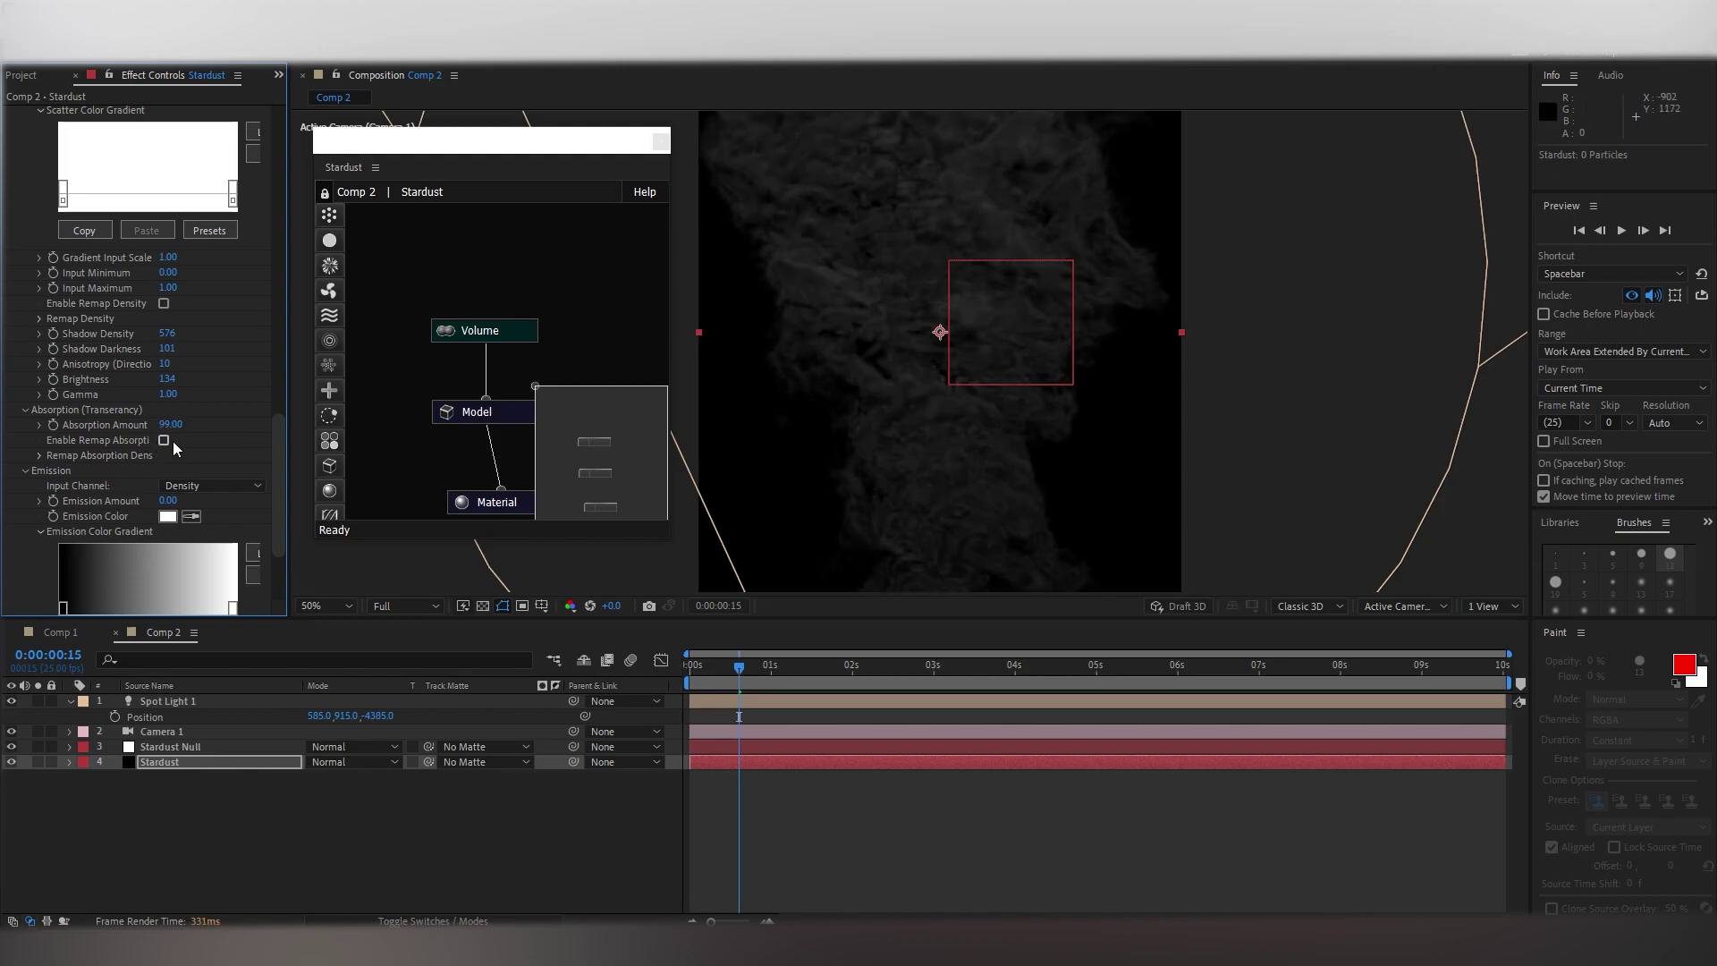
{"action": "left_click_drag", "start_coordinate": [165, 425], "coordinate": [157, 440]}
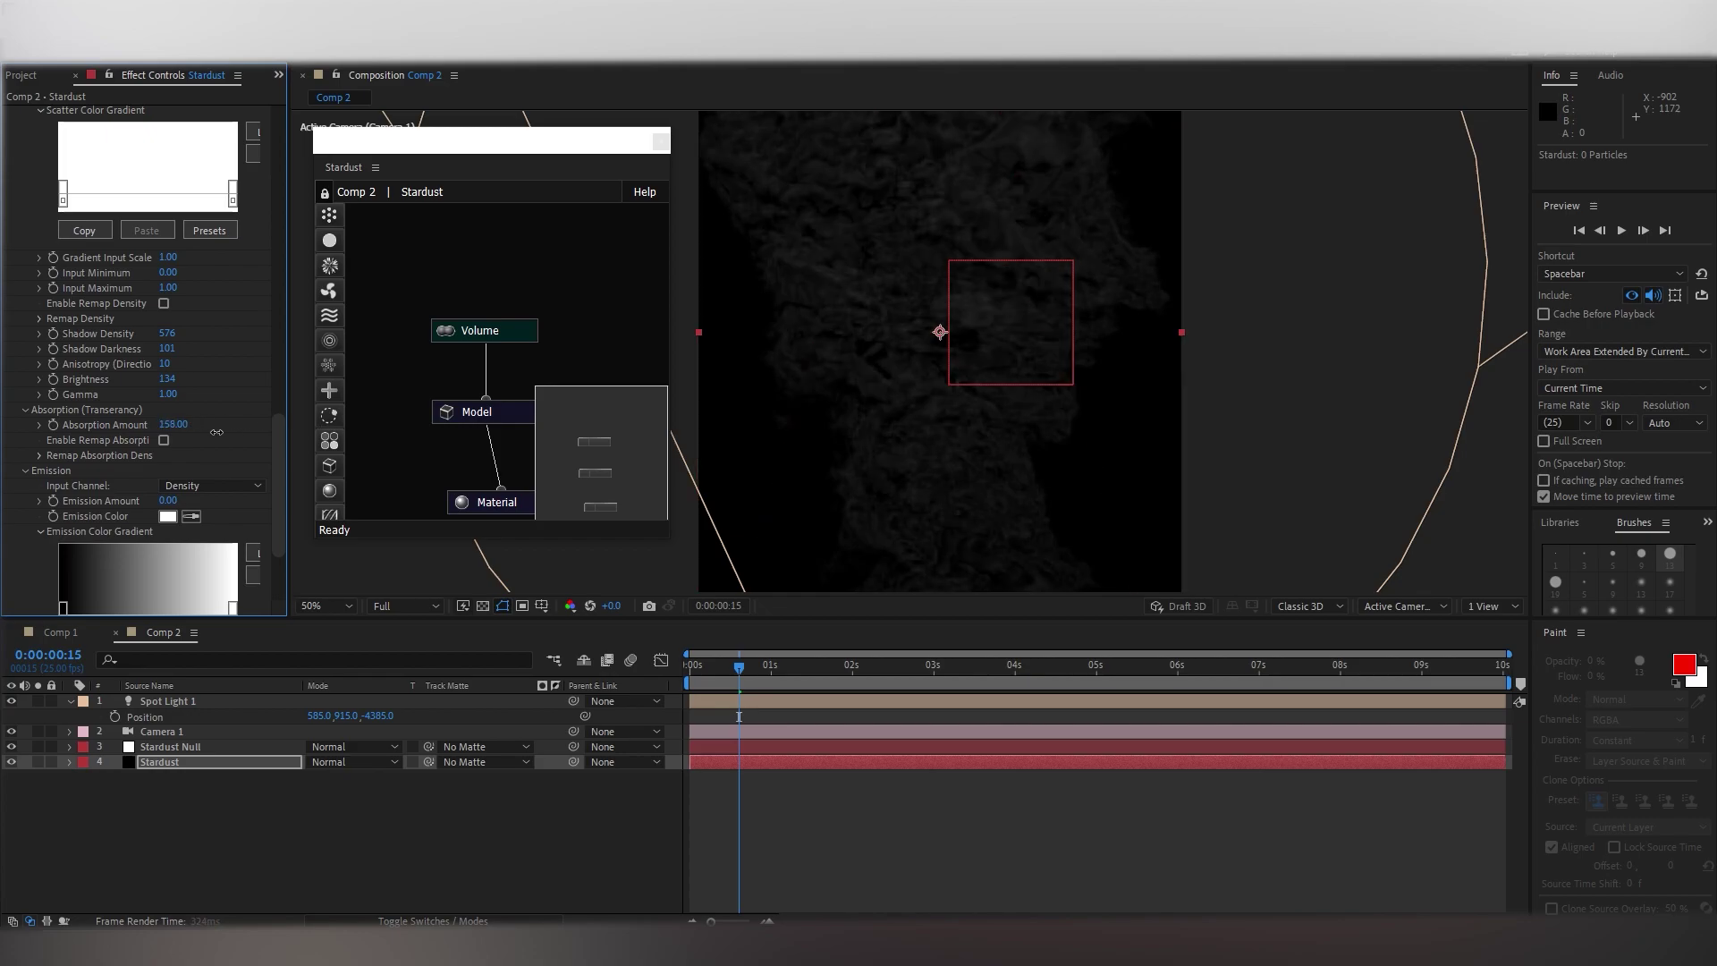
{"action": "left_click_drag", "start_coordinate": [170, 425], "coordinate": [324, 426]}
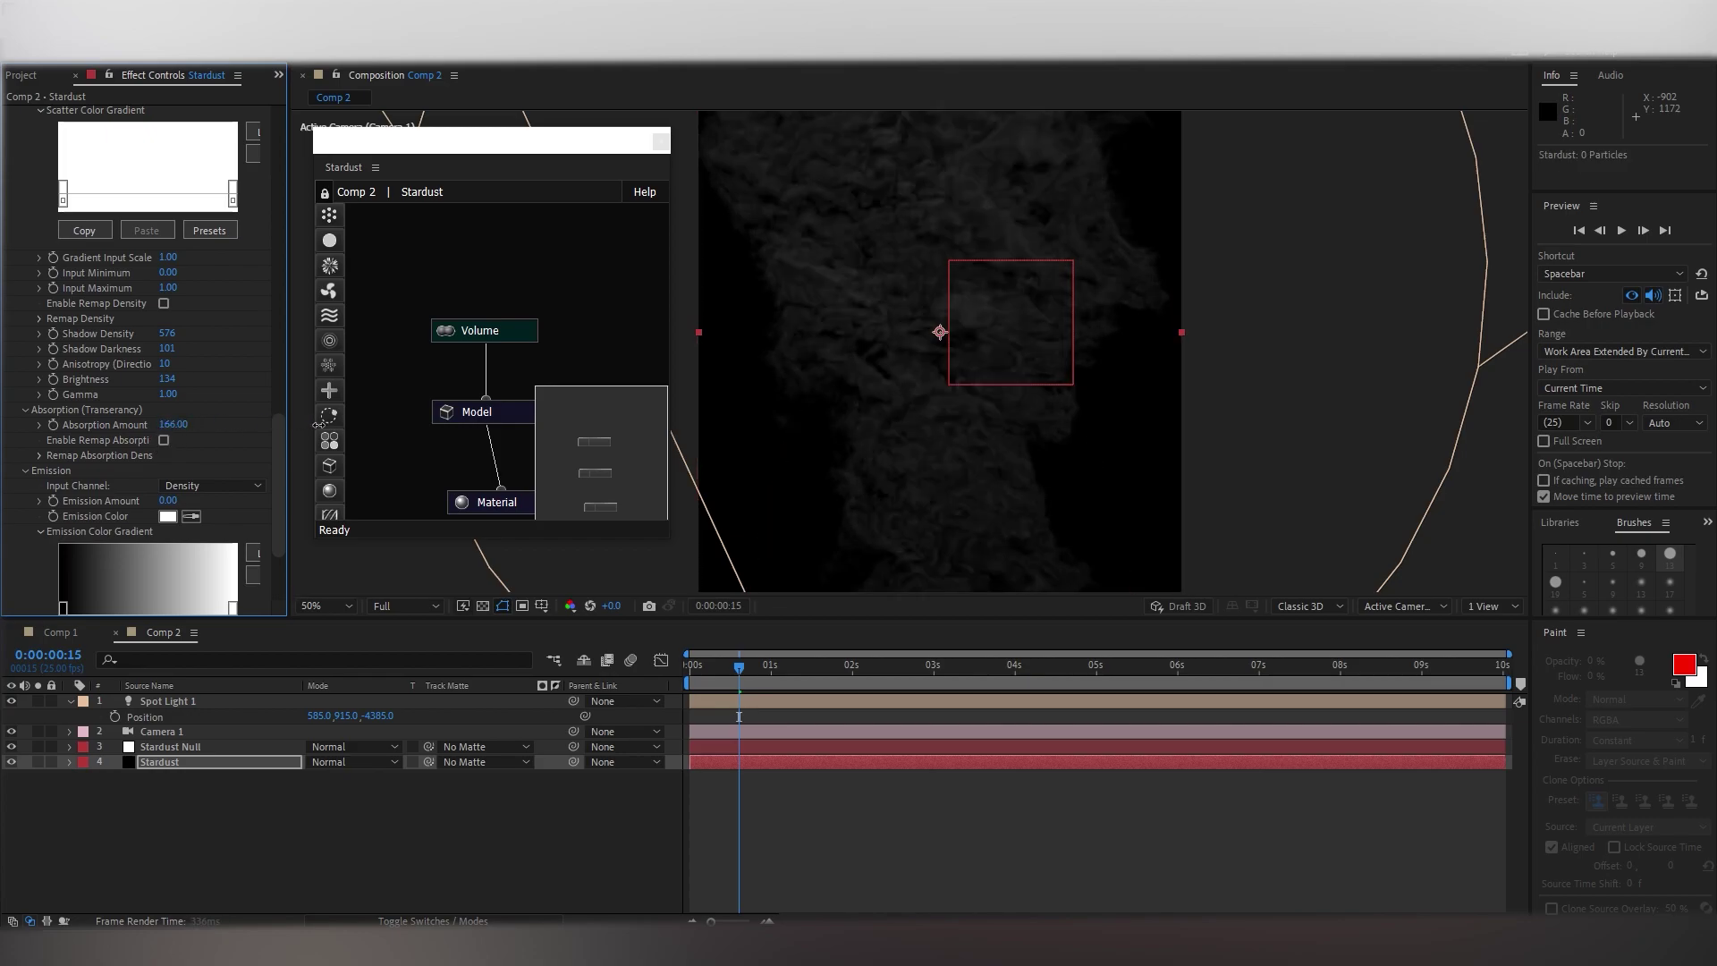
{"action": "left_click", "coordinate": [173, 425]}
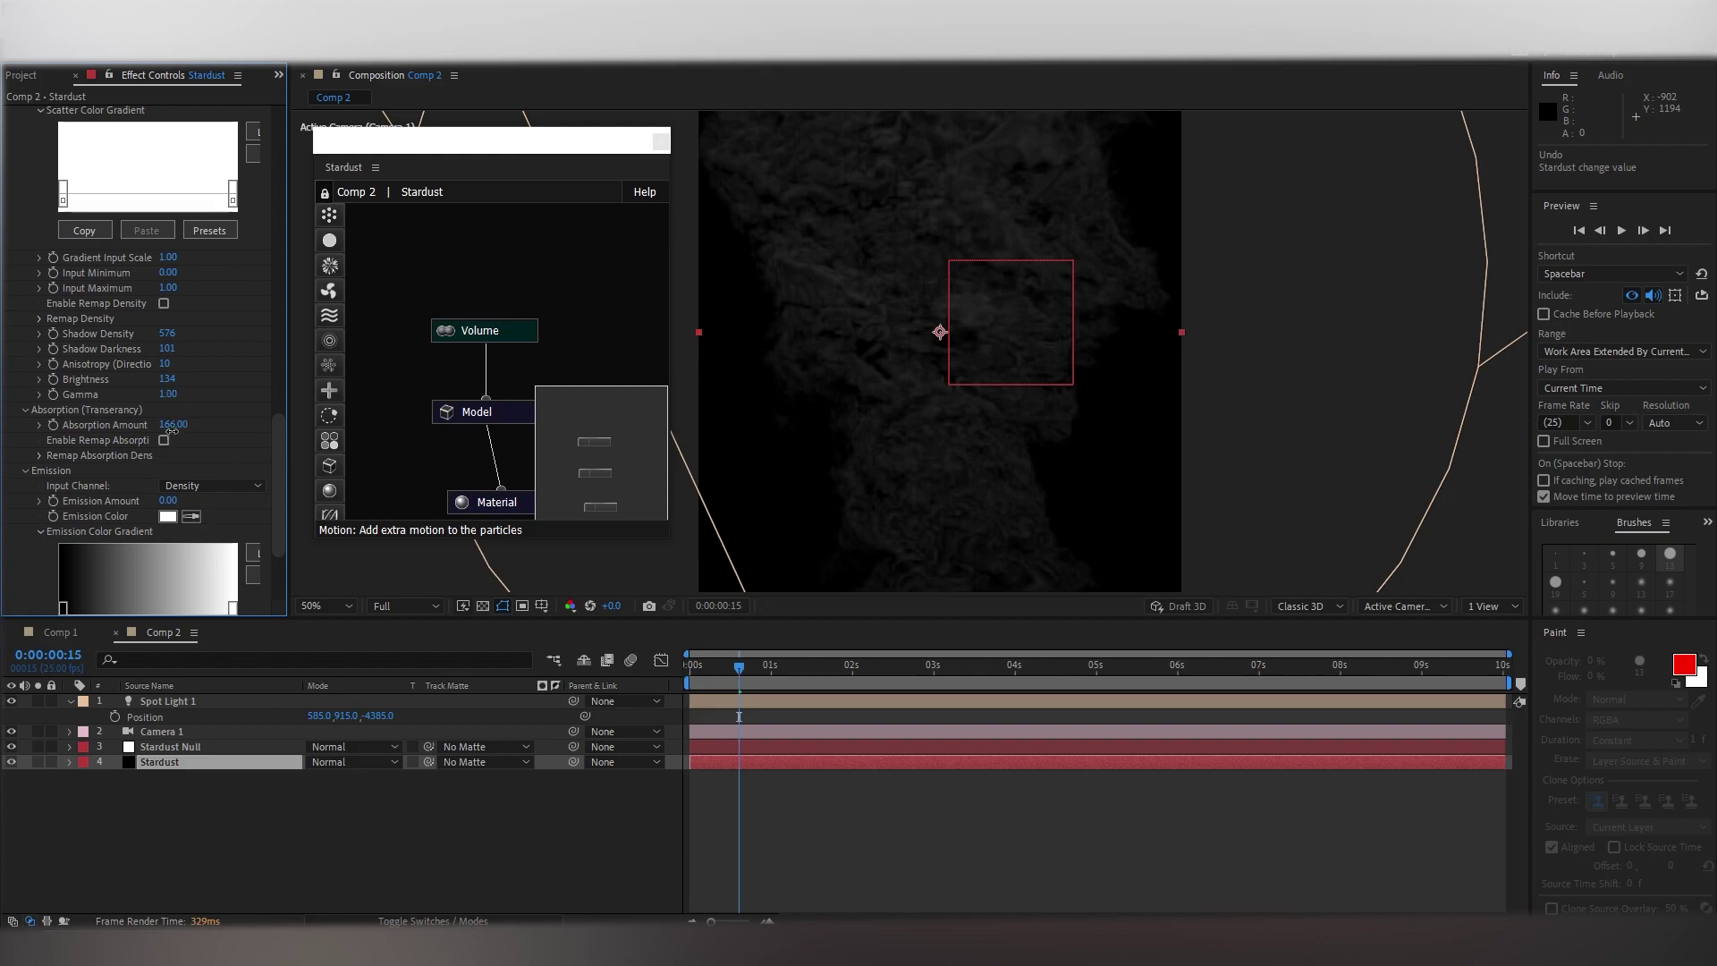
{"action": "type", "text": "0"}
{"action": "key", "text": "Return"}
Step: Duplicate the Stardust layer with Ctrl+D and expand the copy's Scatter material settings
{"action": "left_click", "coordinate": [194, 768]}
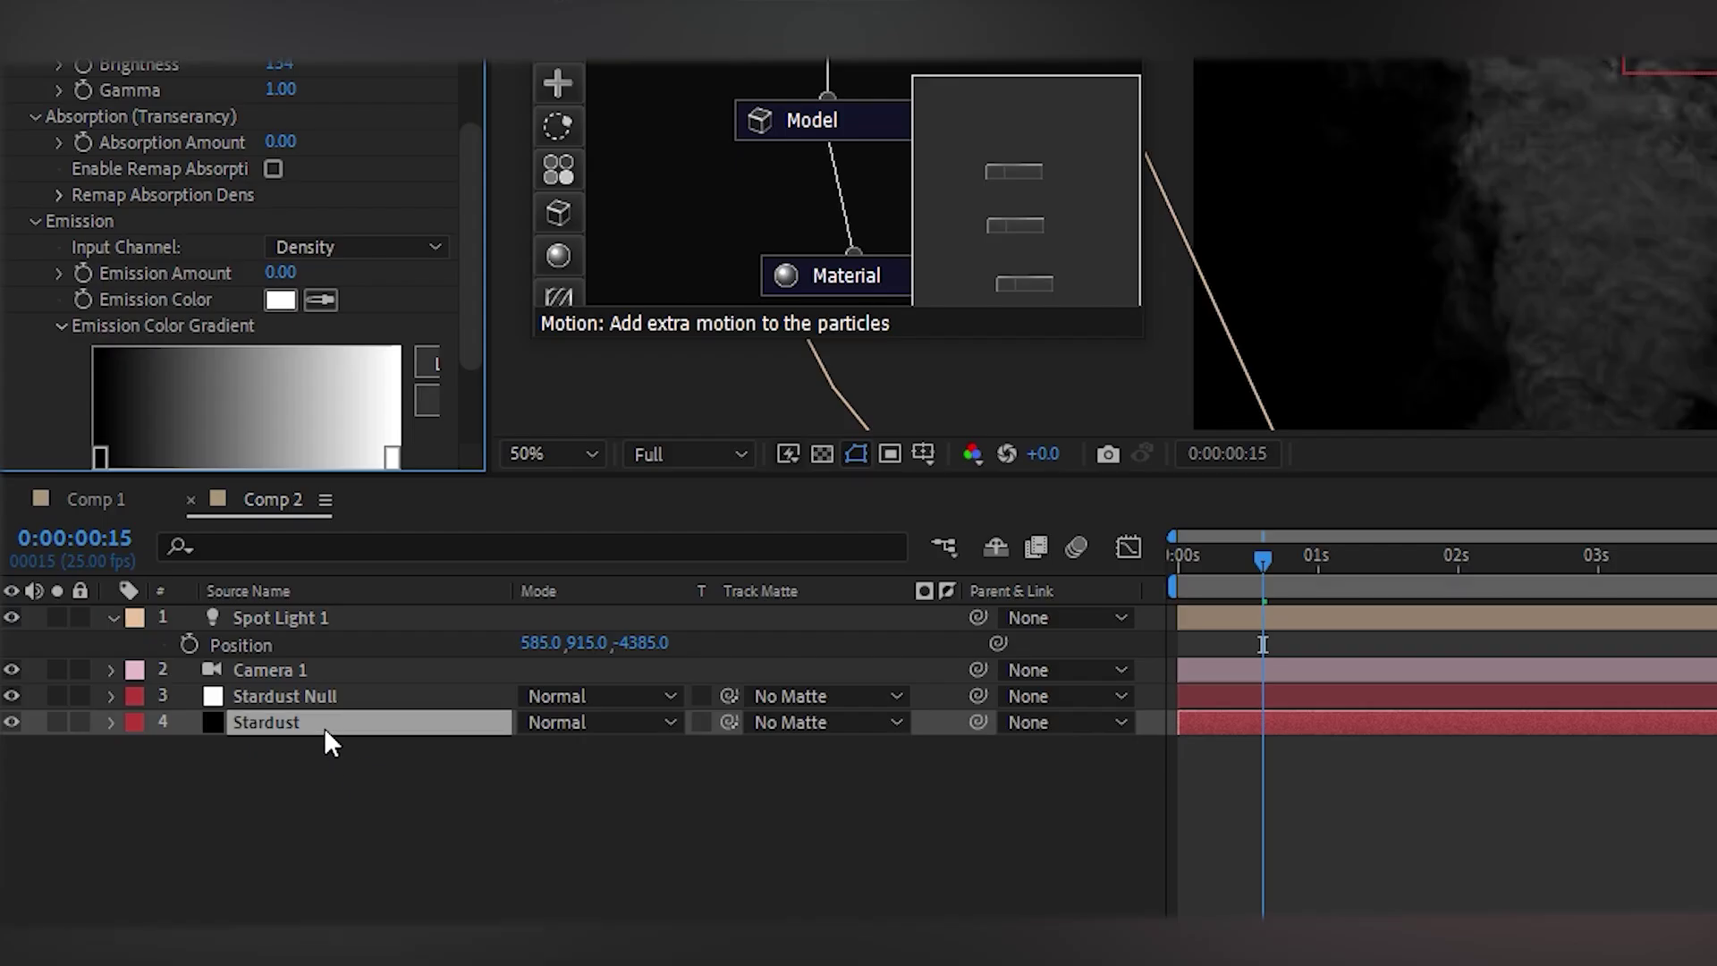
{"action": "key", "text": "ctrl+d"}
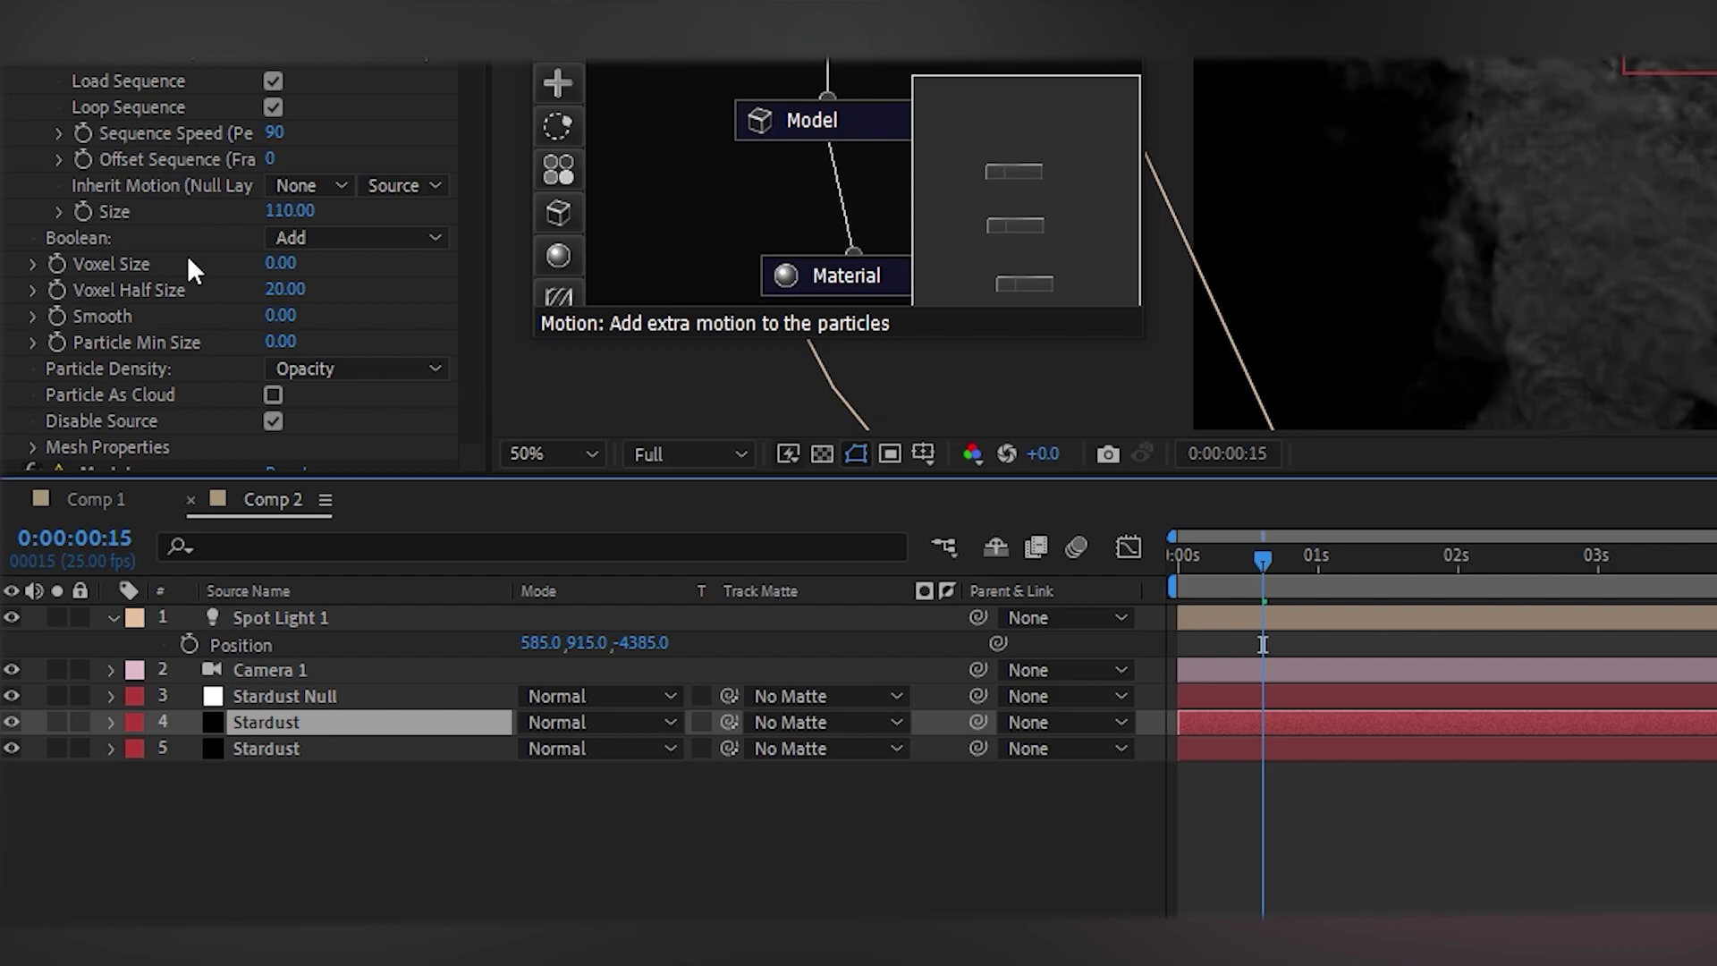
{"action": "scroll", "coordinate": [164, 194], "scroll_direction": "down", "scroll_amount": 10}
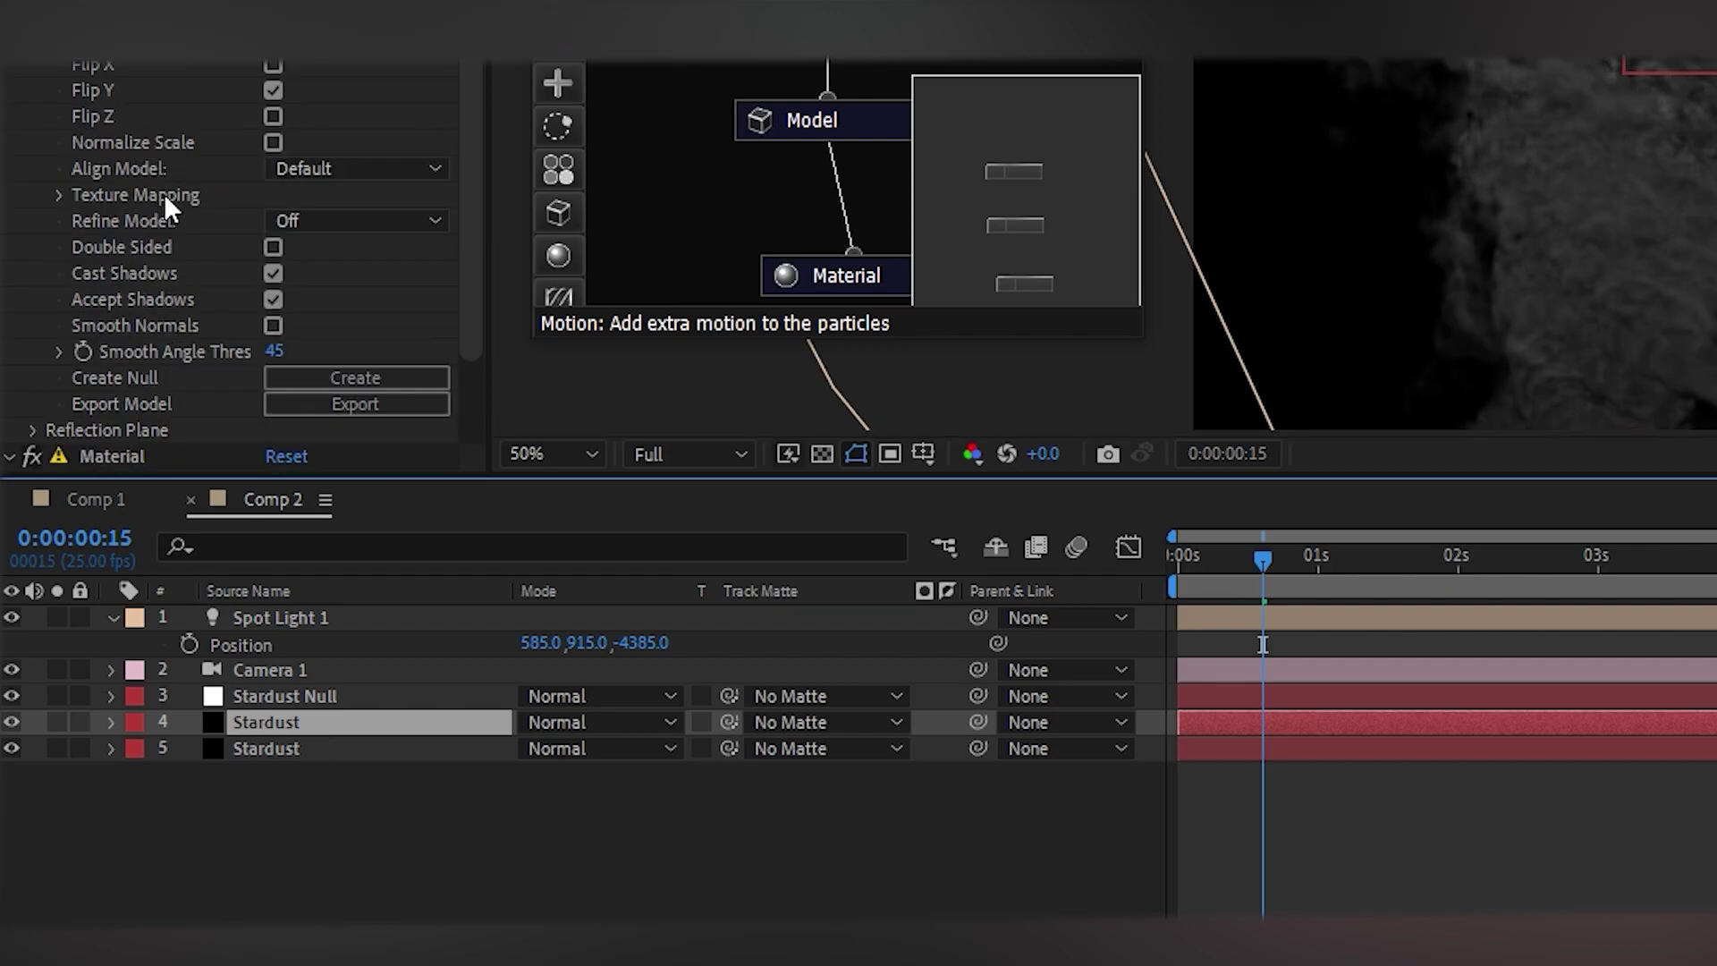
{"action": "scroll", "coordinate": [164, 193], "scroll_direction": "down", "scroll_amount": 3}
{"action": "scroll", "coordinate": [164, 193], "scroll_direction": "up", "scroll_amount": 8}
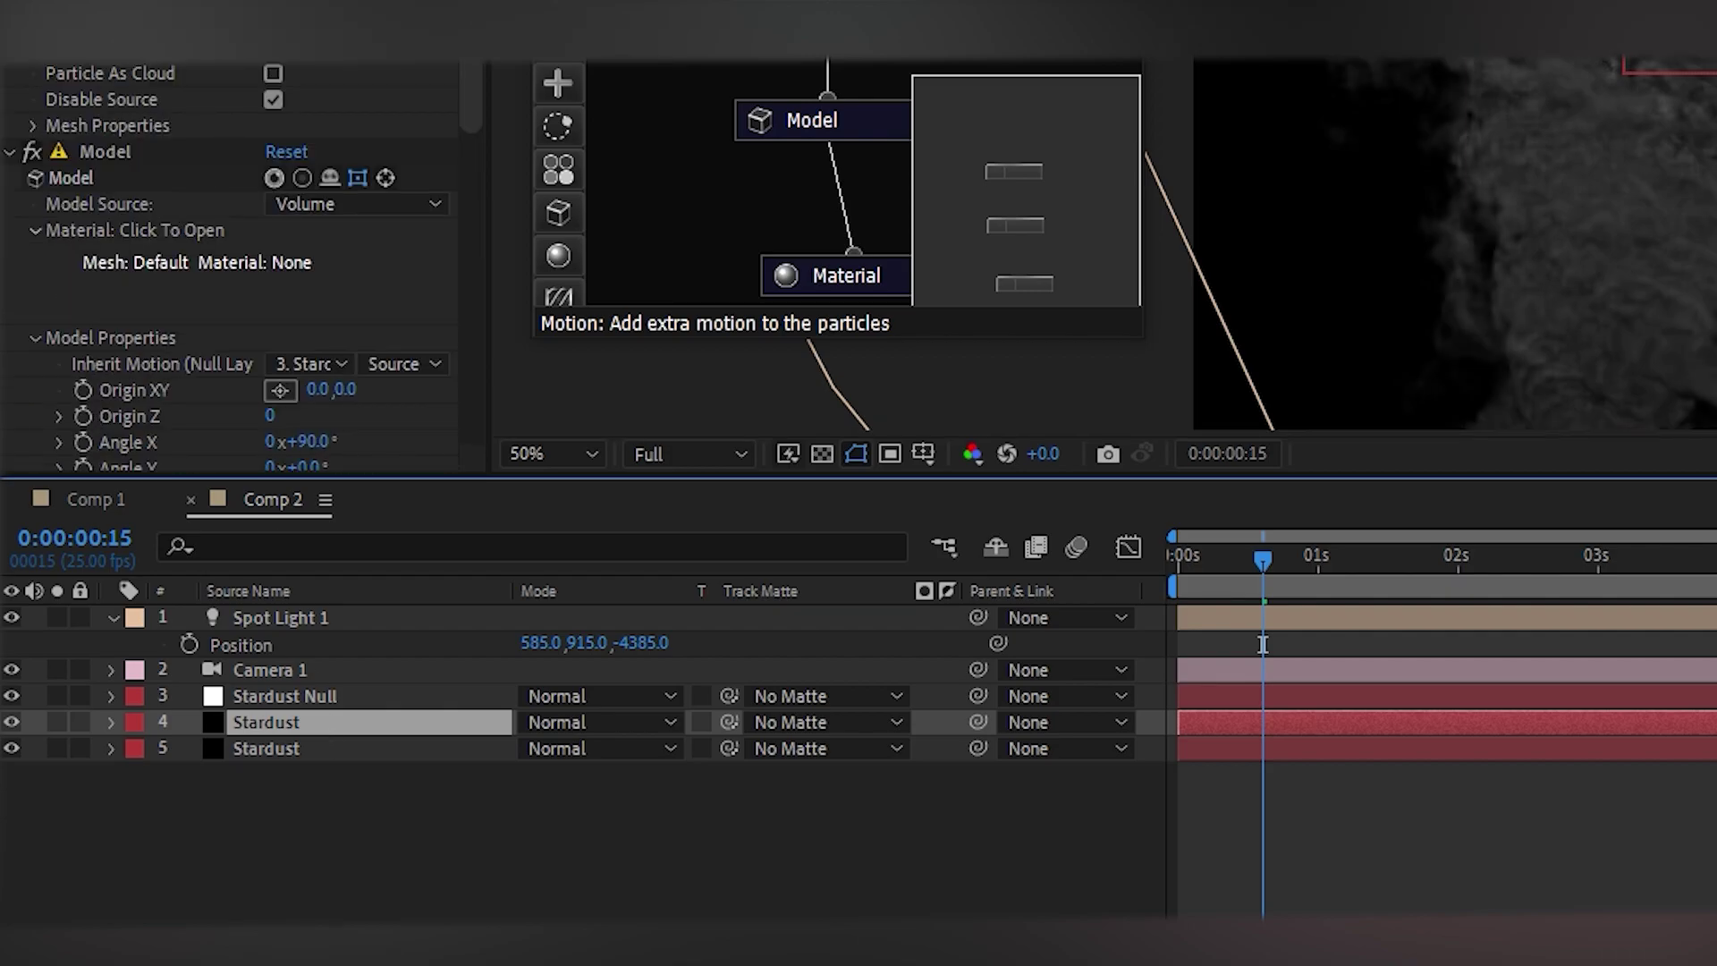
{"action": "scroll", "coordinate": [344, 61], "scroll_direction": "down", "scroll_amount": 3}
{"action": "scroll", "coordinate": [395, 148], "scroll_direction": "down", "scroll_amount": 10}
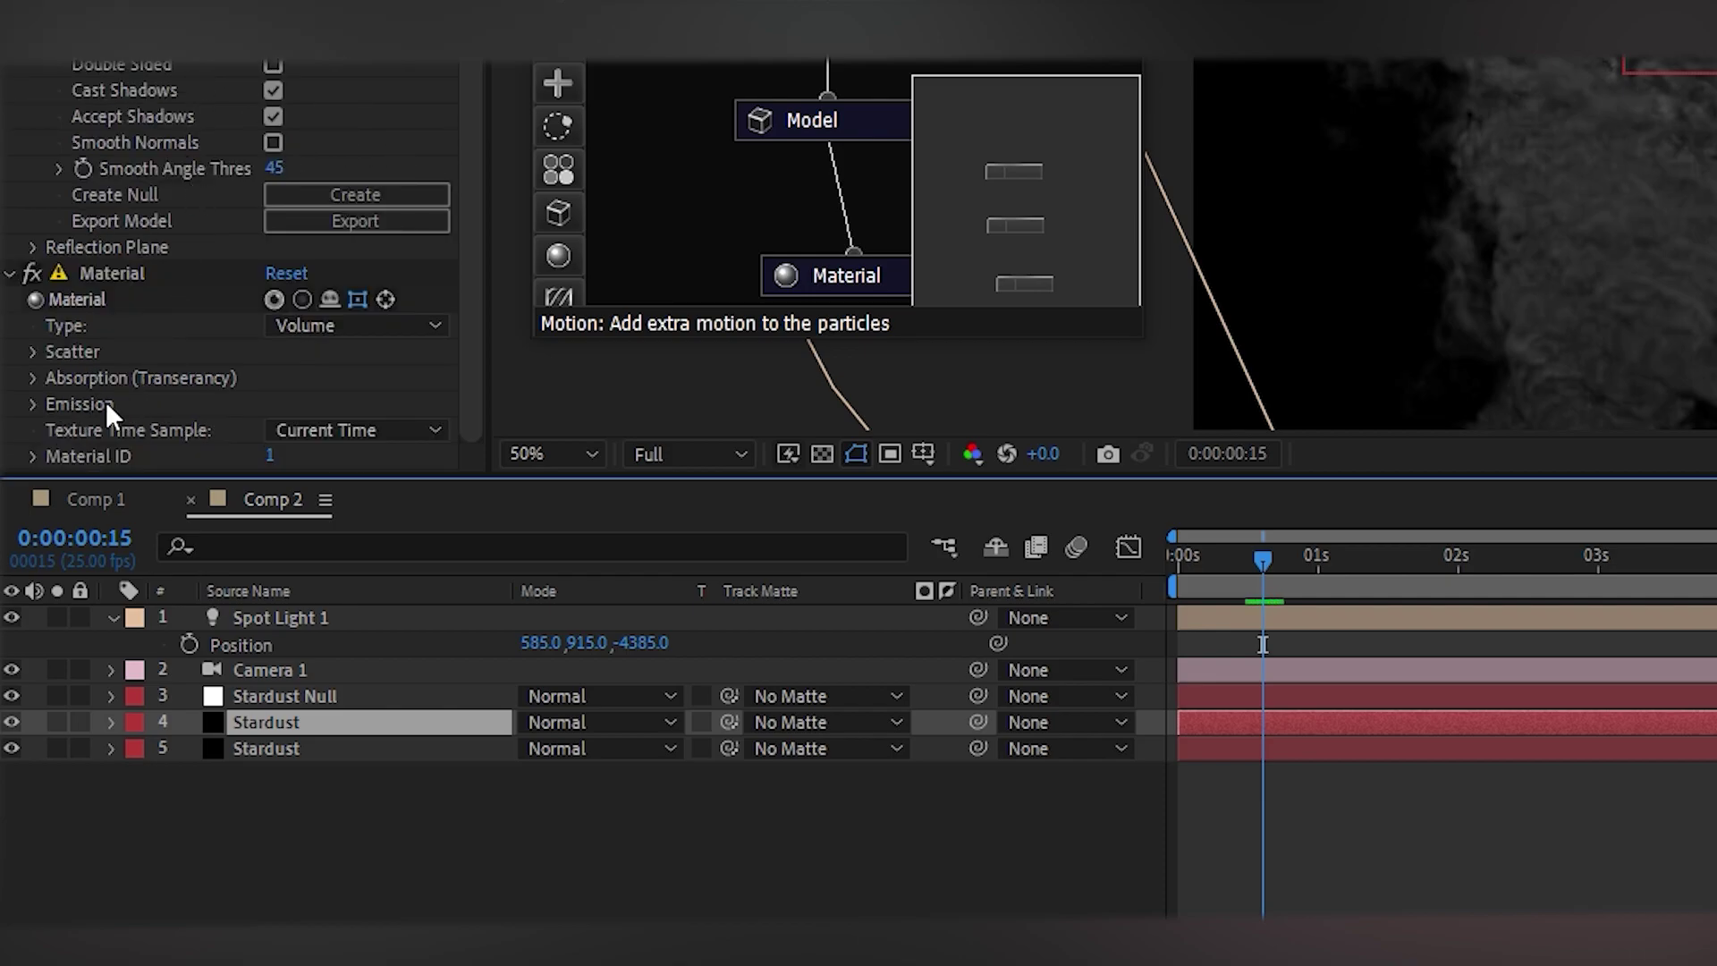
{"action": "left_click", "coordinate": [33, 352]}
{"action": "scroll", "coordinate": [34, 354], "scroll_direction": "down", "scroll_amount": 3}
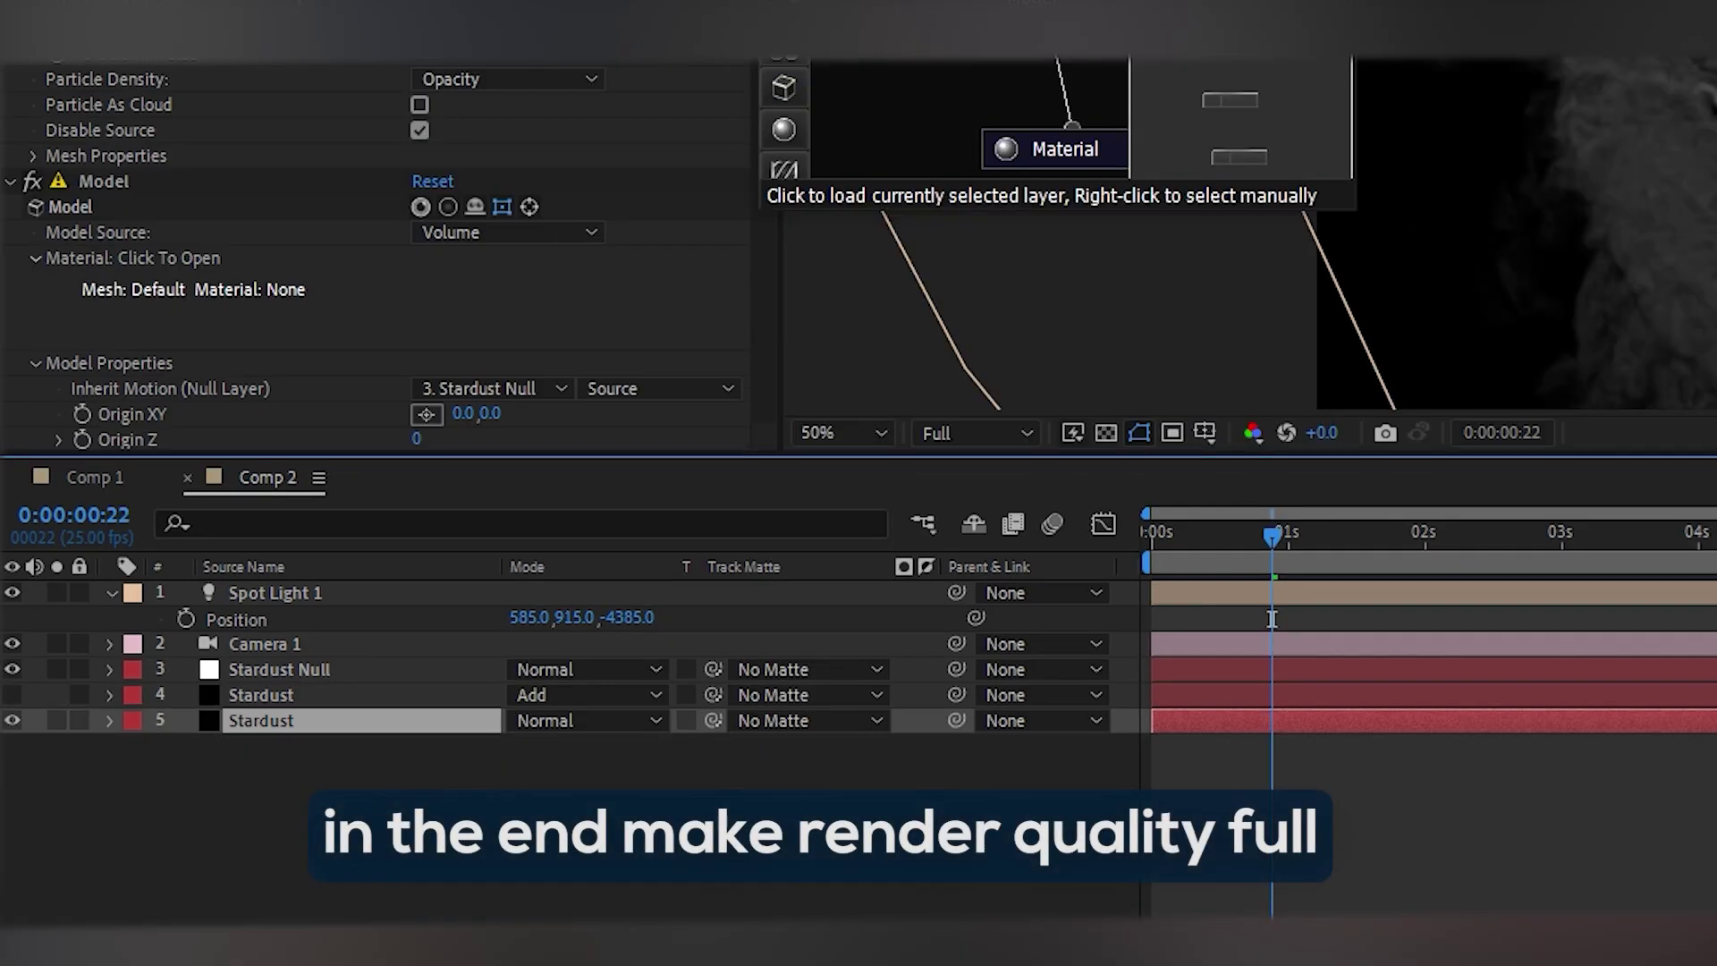
{"action": "scroll", "coordinate": [188, 170], "scroll_direction": "up", "scroll_amount": 5}
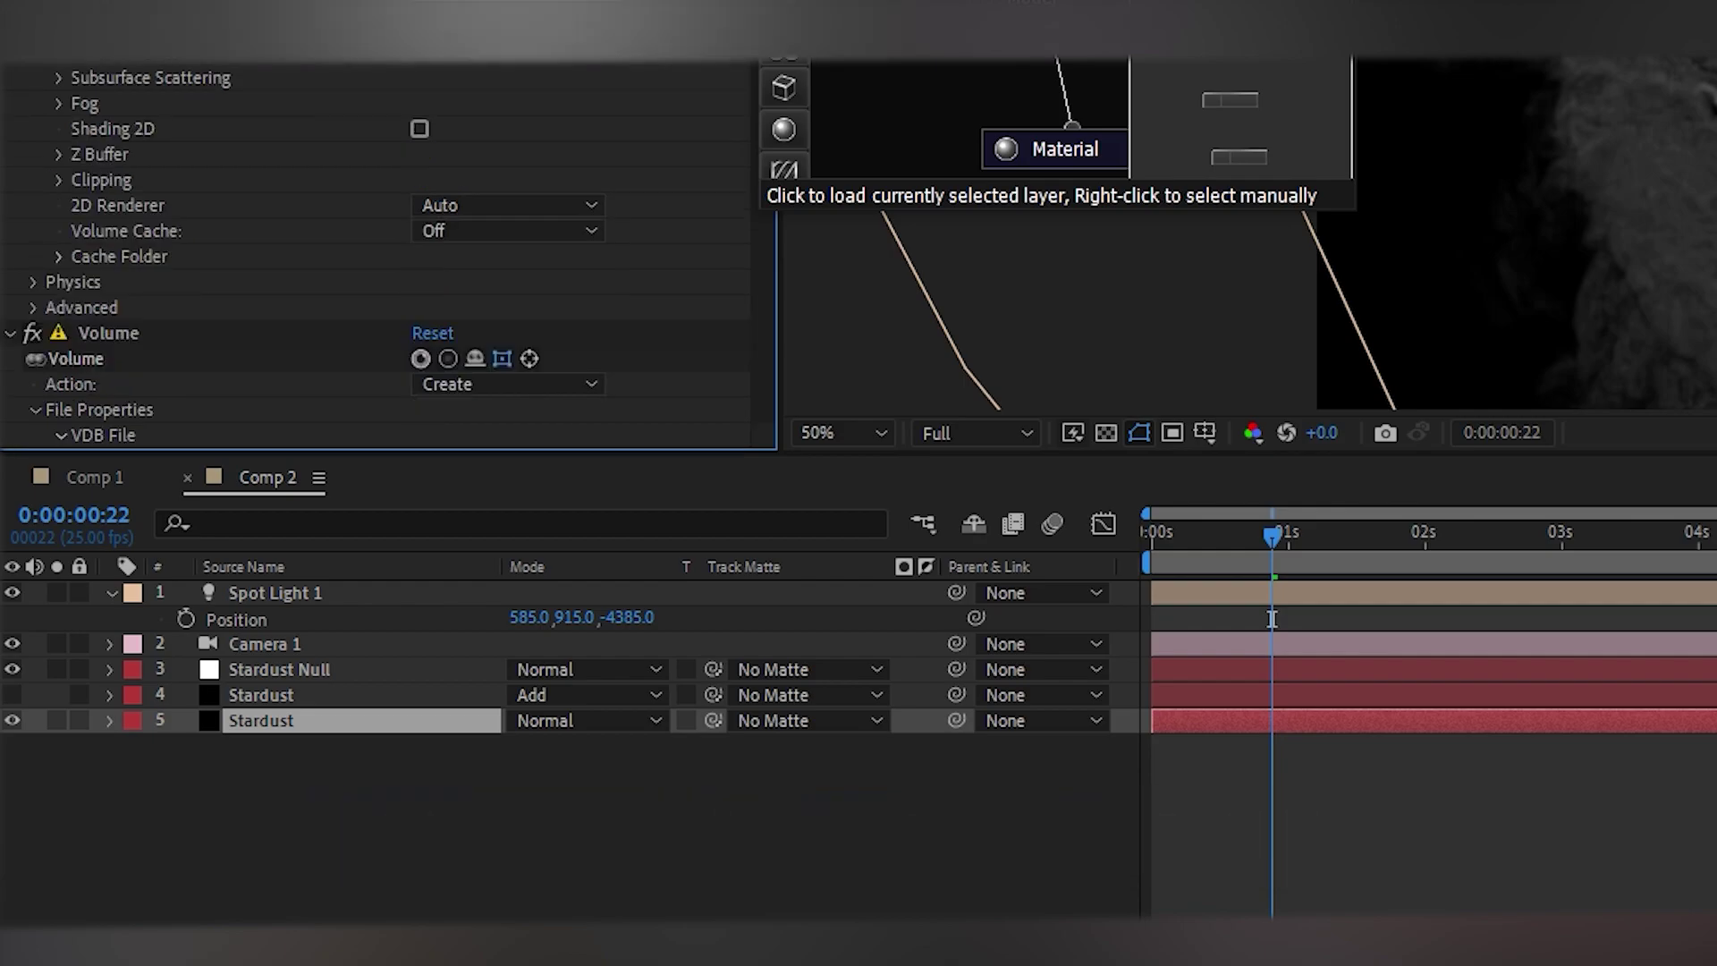
Step: Keep Very High quality, set Volume Quality to 250, and preview the smoke
{"action": "key", "text": "Return"}
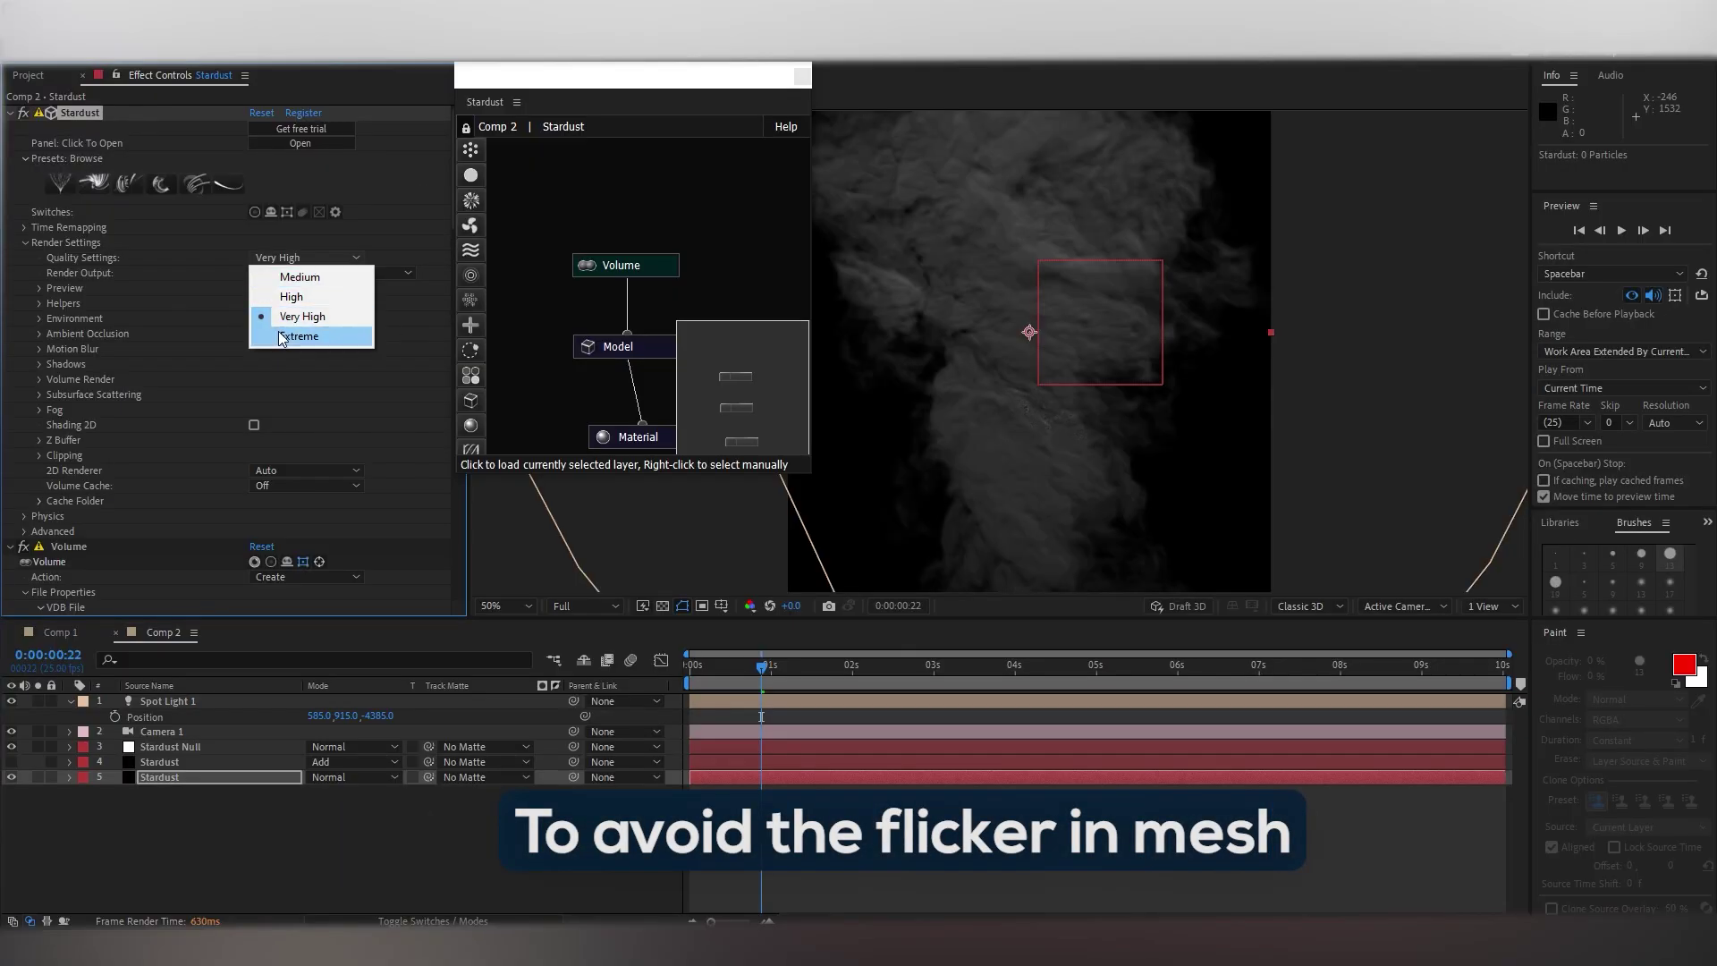
{"action": "left_click", "coordinate": [277, 315]}
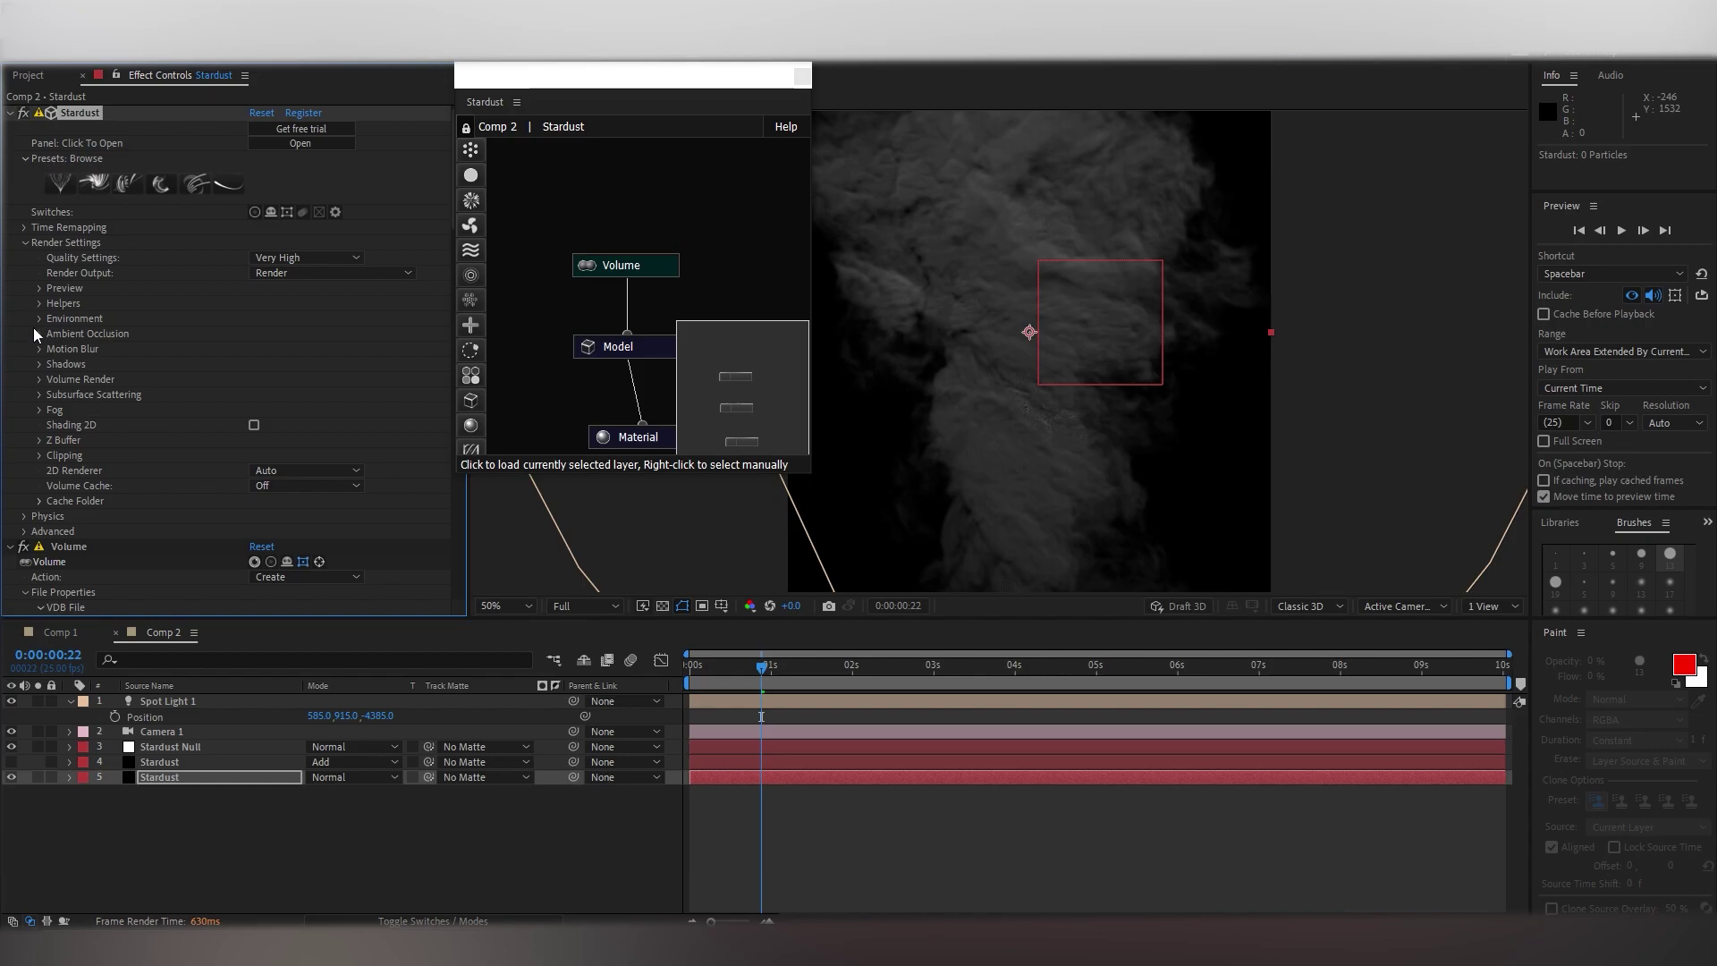
{"action": "left_click", "coordinate": [40, 381]}
{"action": "left_click", "coordinate": [262, 395]}
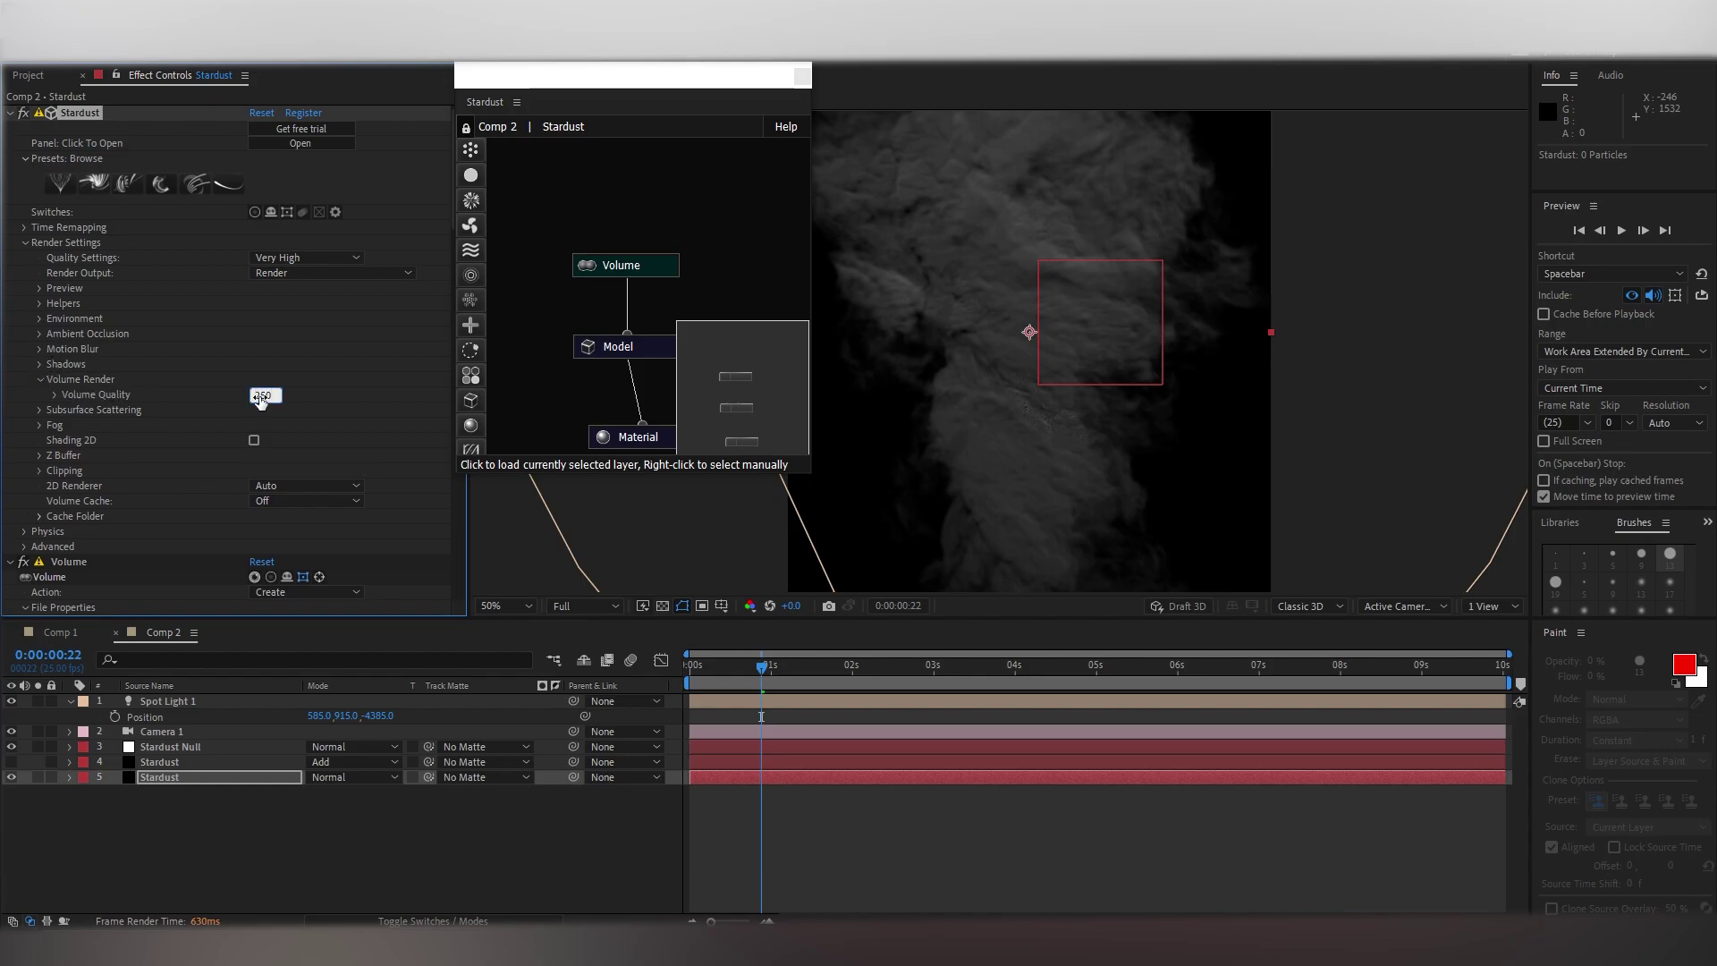
{"action": "key", "text": "Return"}
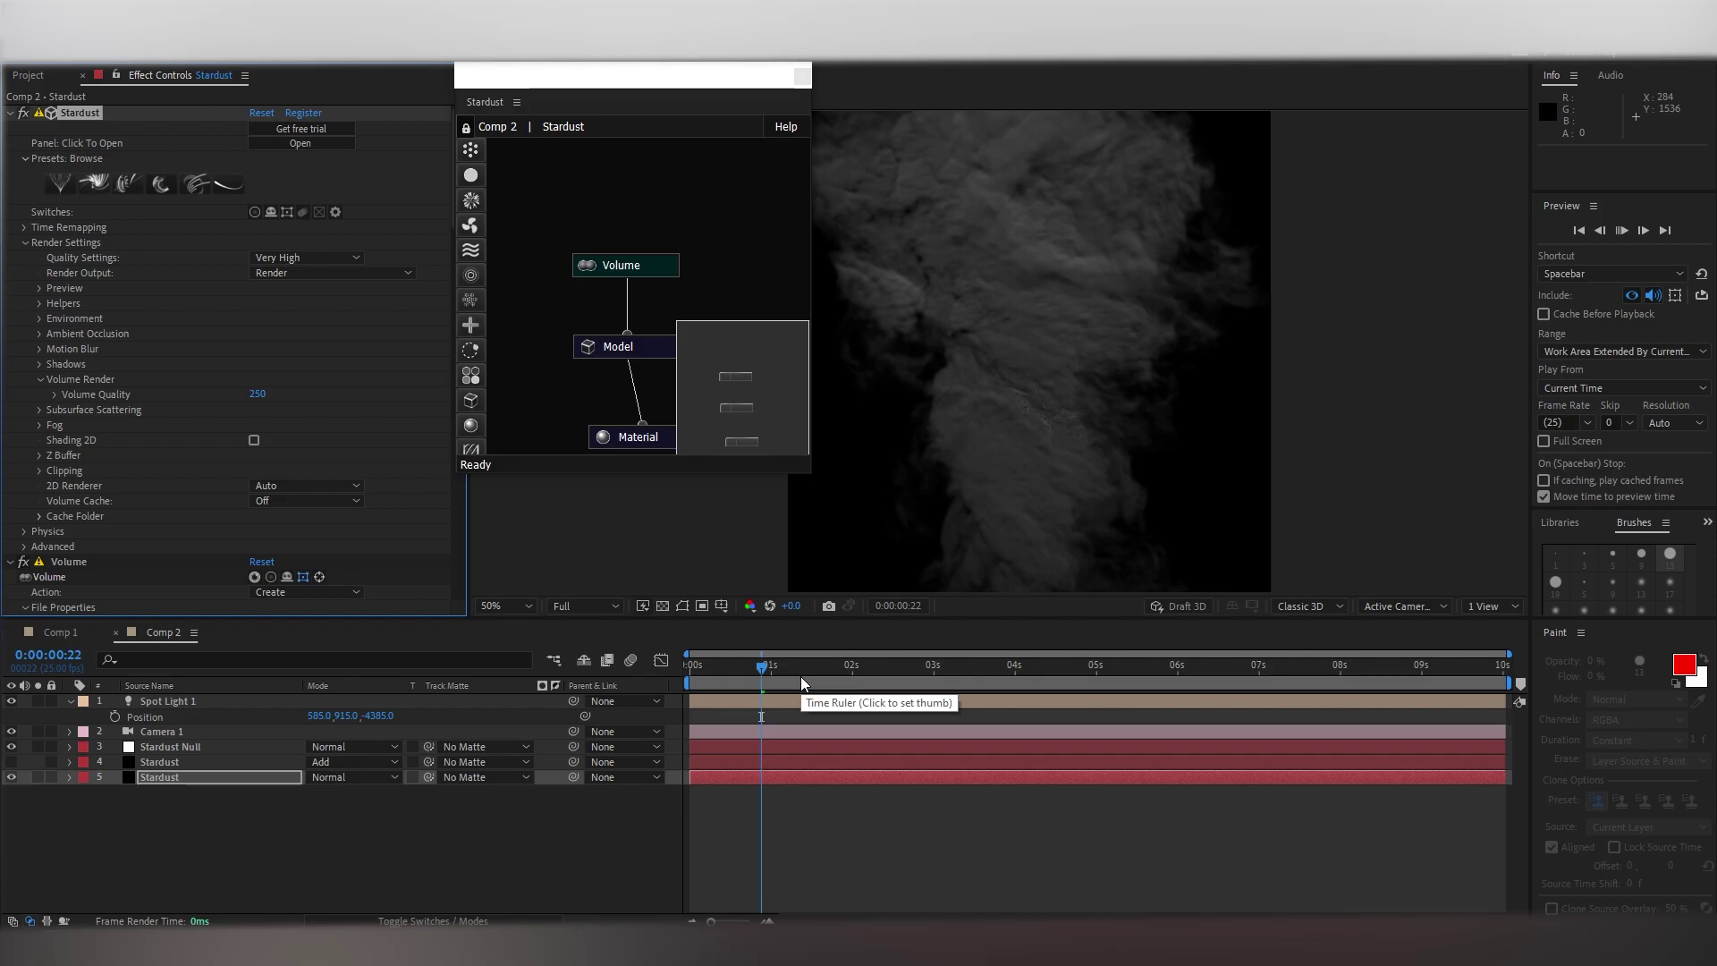
{"action": "key", "text": "space"}
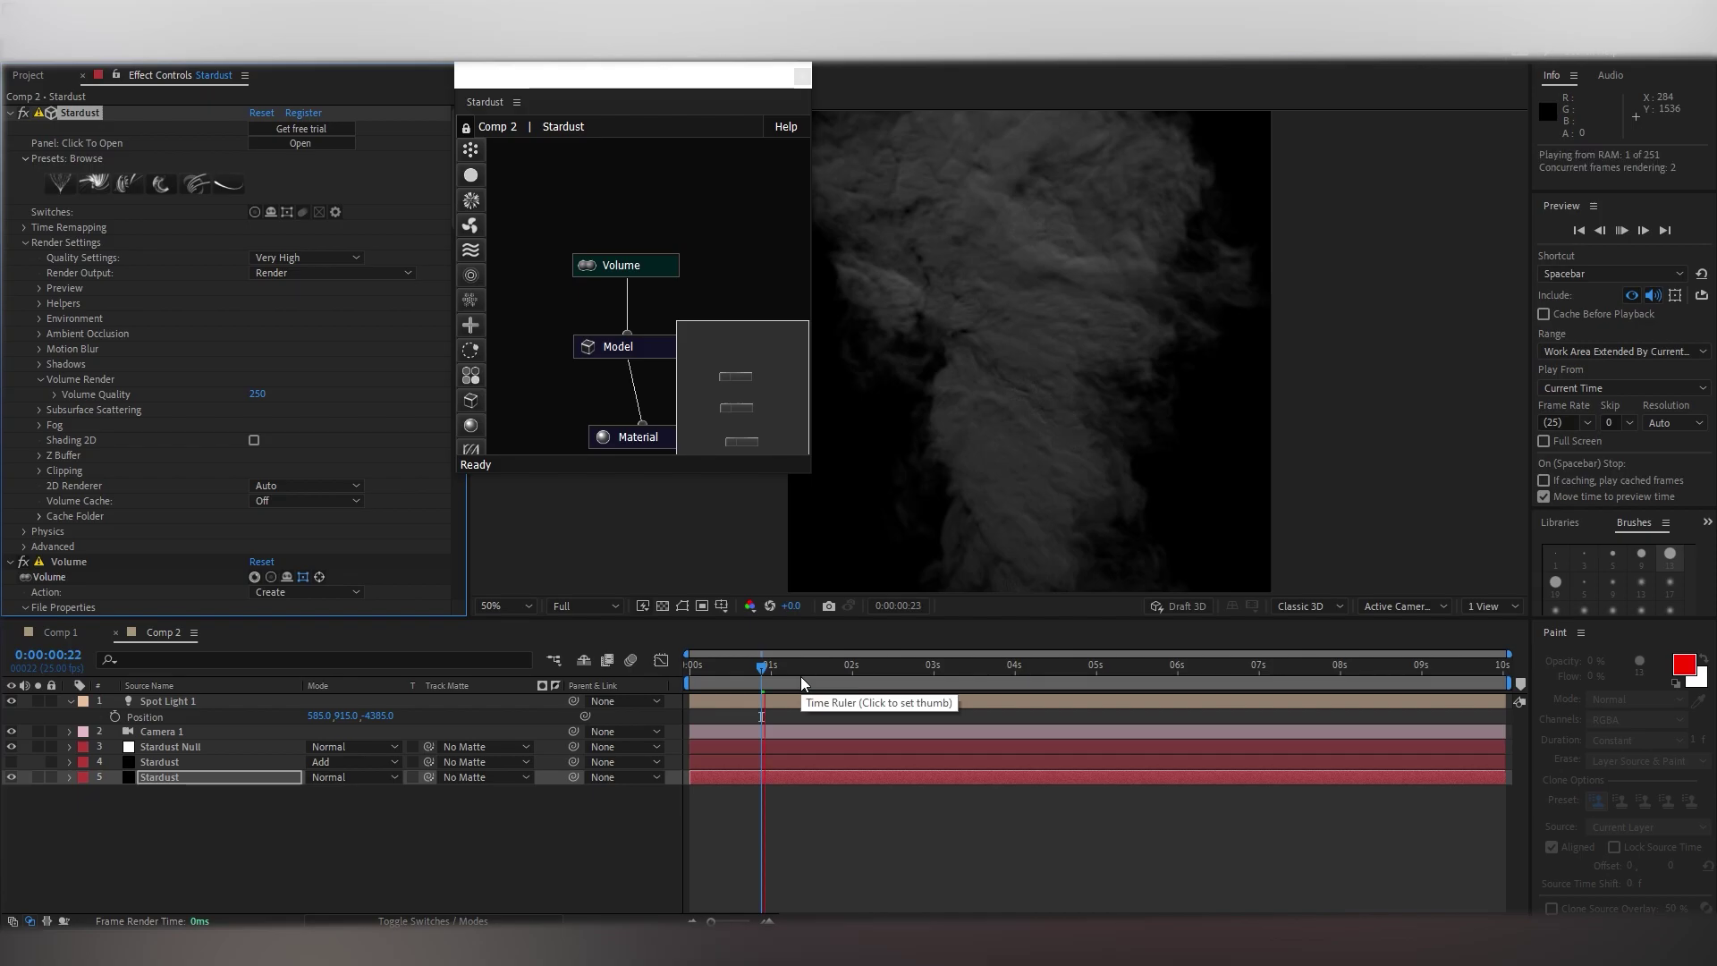
{"action": "left_click", "coordinate": [750, 671]}
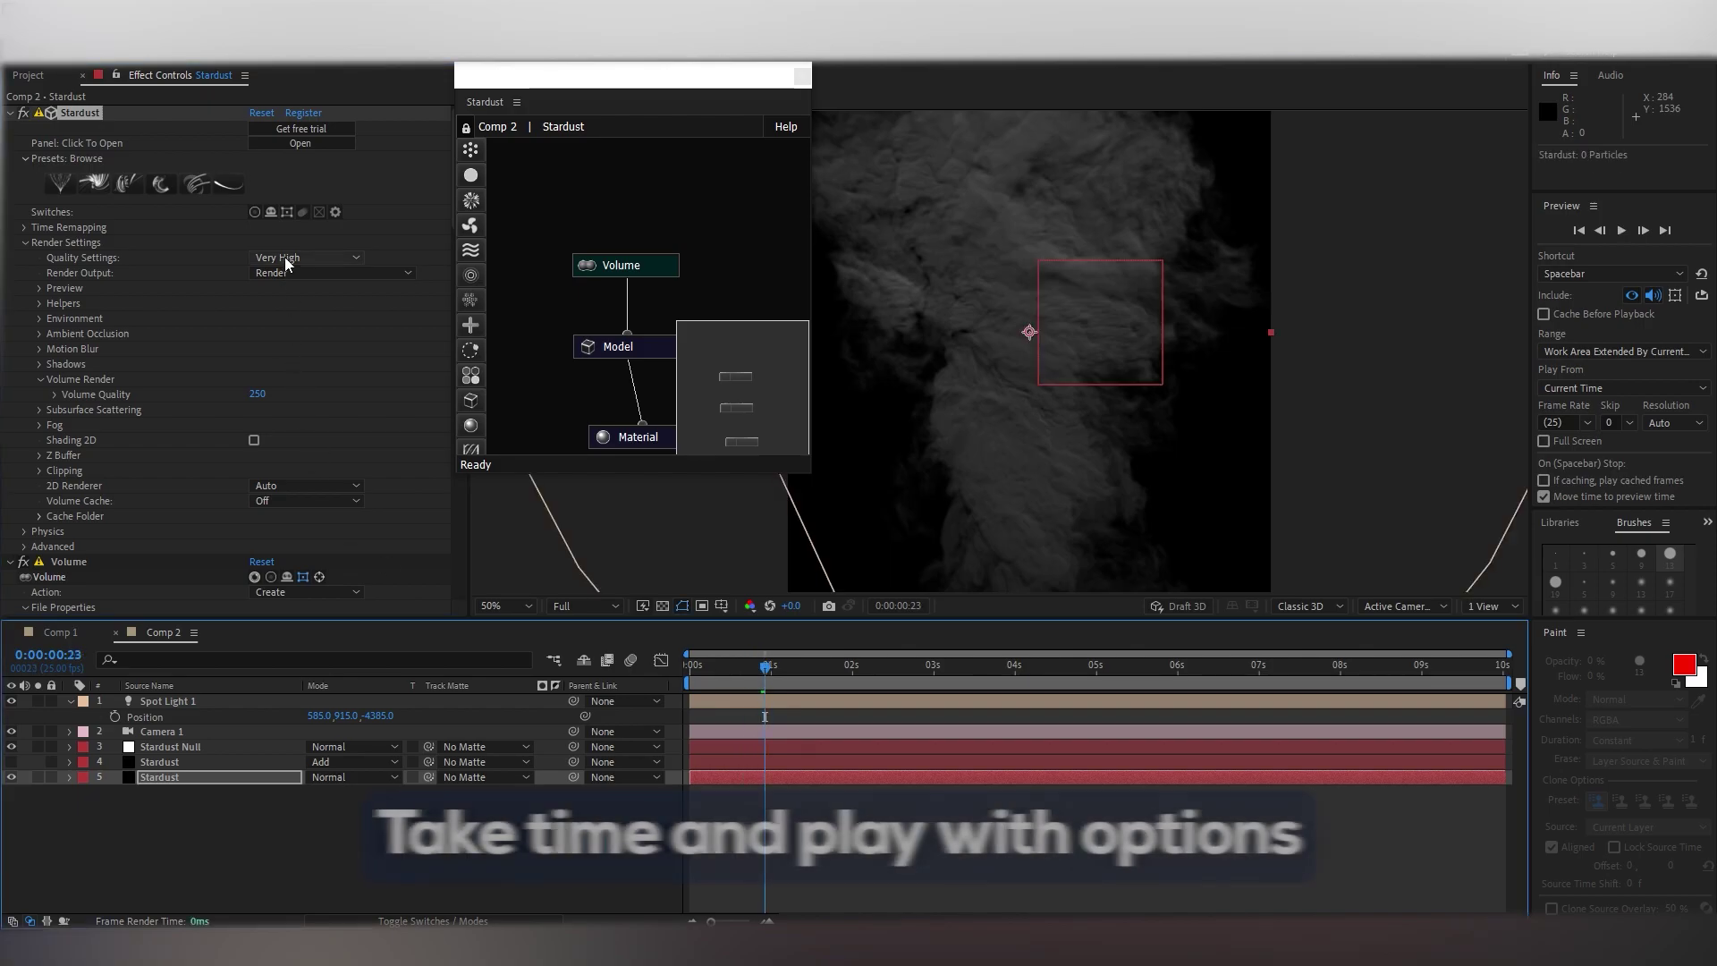
Step: Lower render Quality Settings to High and Volume Quality to 100
{"action": "left_click", "coordinate": [307, 257]}
{"action": "left_click", "coordinate": [304, 301]}
{"action": "left_click", "coordinate": [257, 395]}
{"action": "type", "text": "100"}
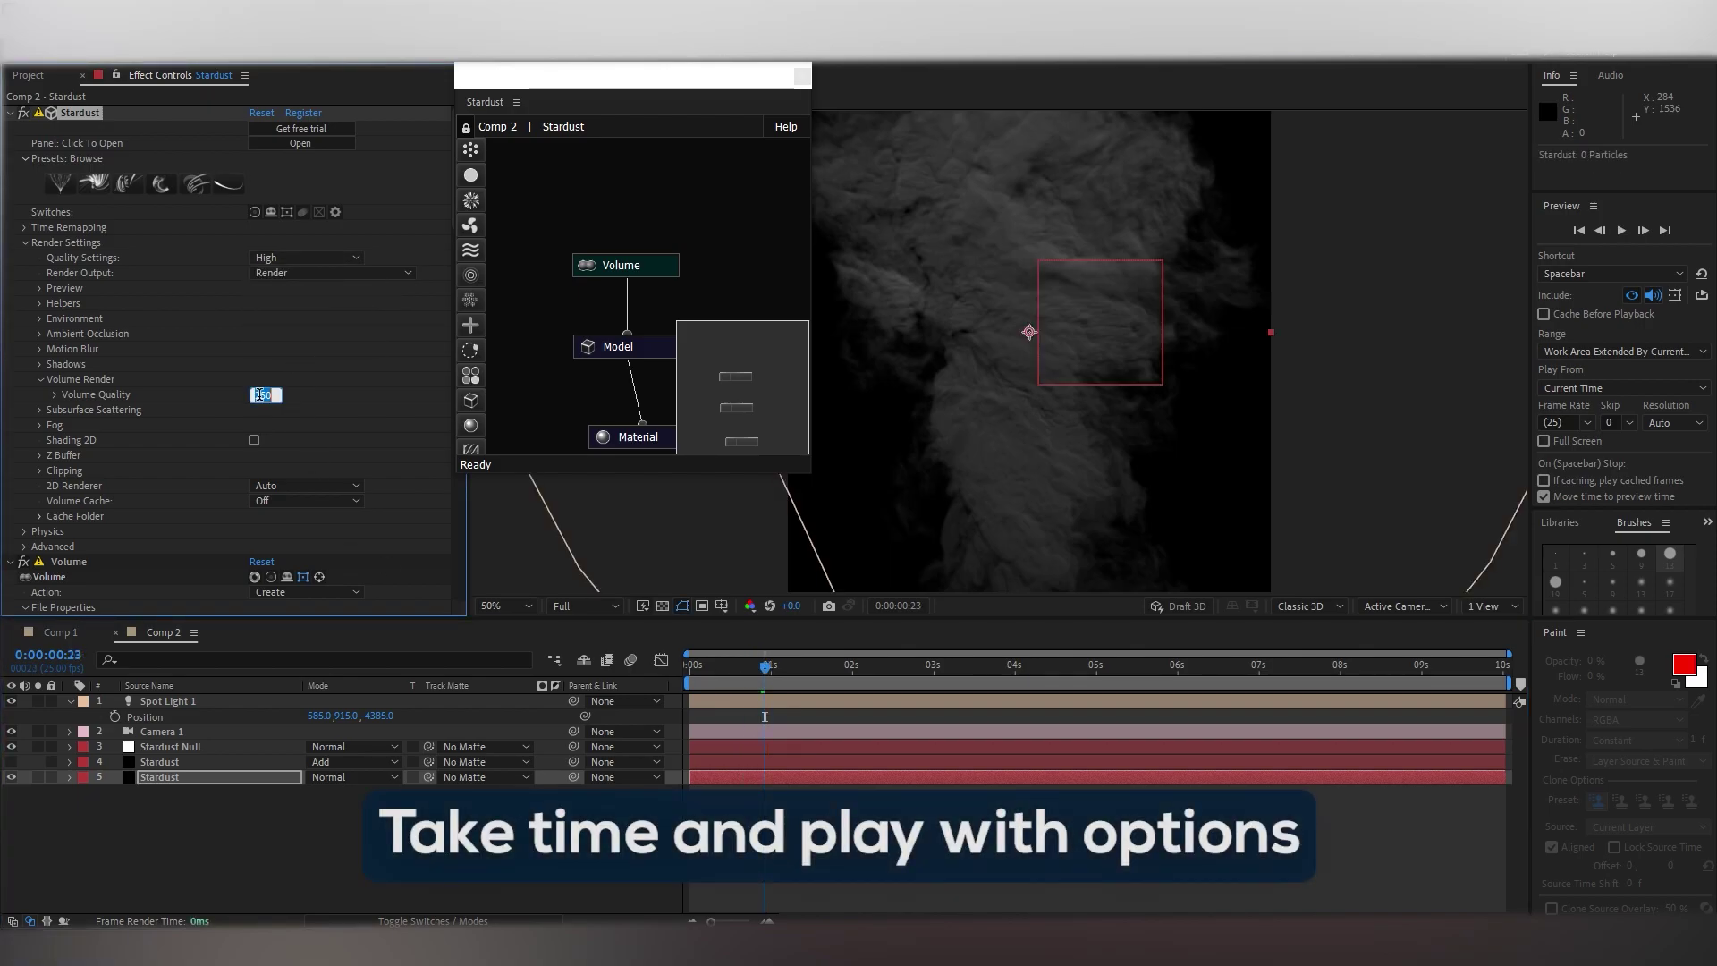
{"action": "key", "text": "Return"}
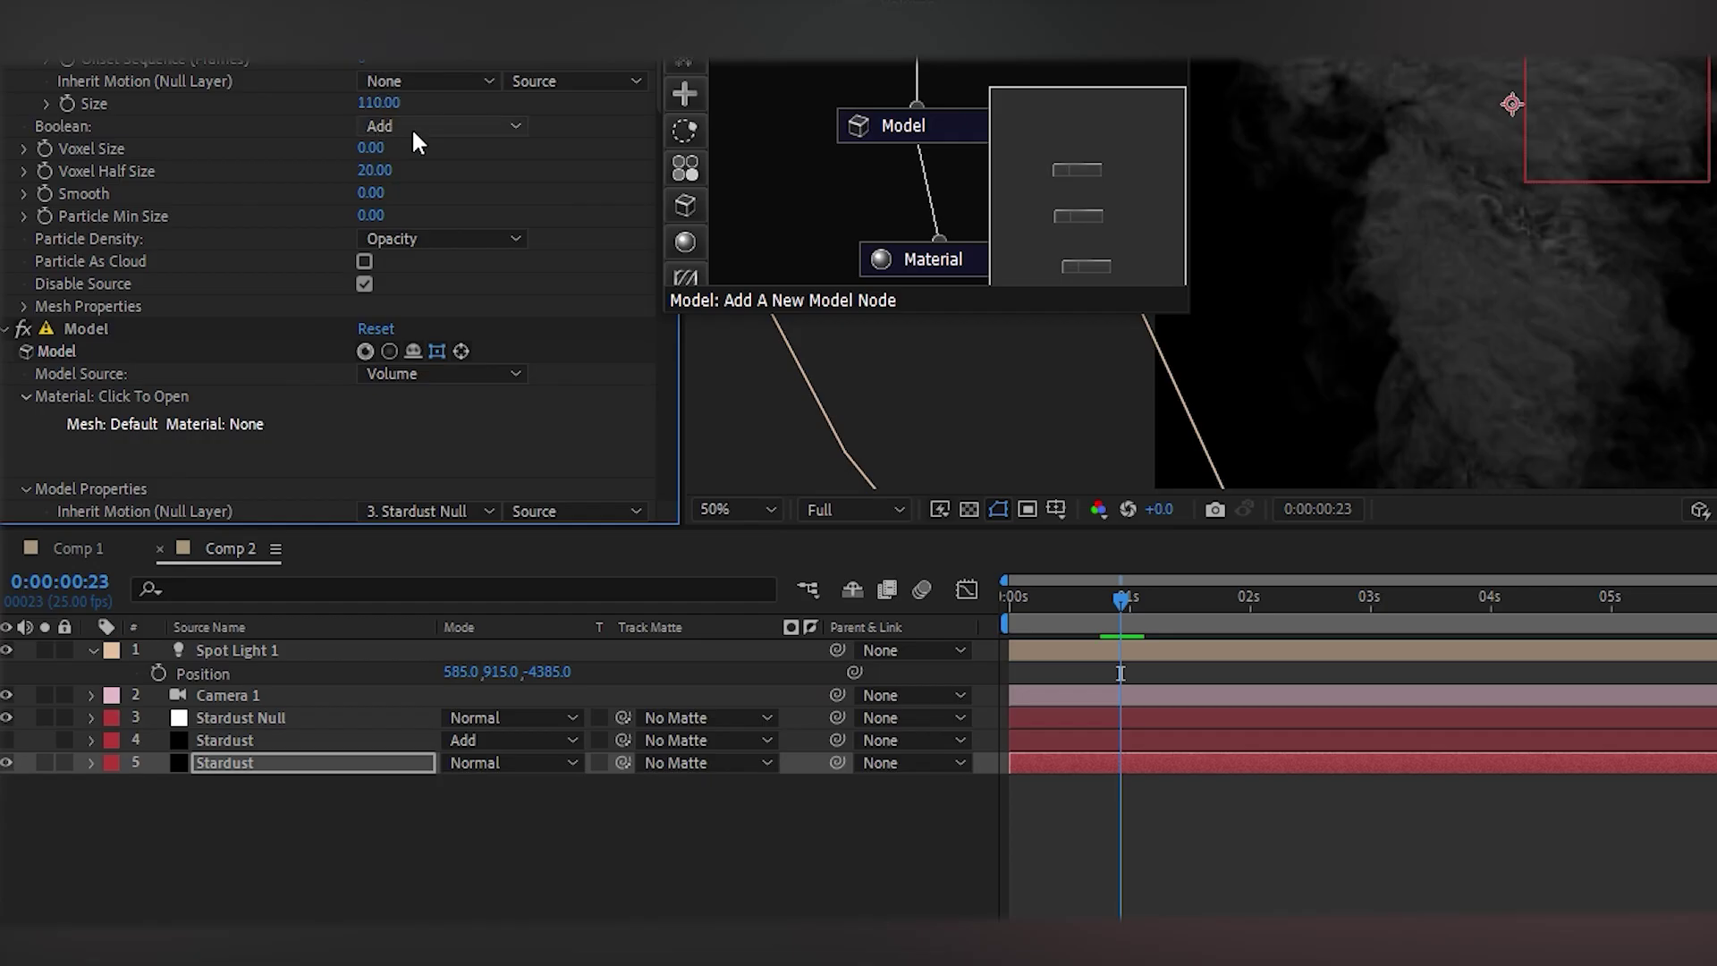
Step: Set the bottom layer's Scatter Density Amount to 50 after trying 60 and 105
{"action": "scroll", "coordinate": [445, 222], "scroll_direction": "down", "scroll_amount": 3}
{"action": "scroll", "coordinate": [440, 228], "scroll_direction": "down", "scroll_amount": 7}
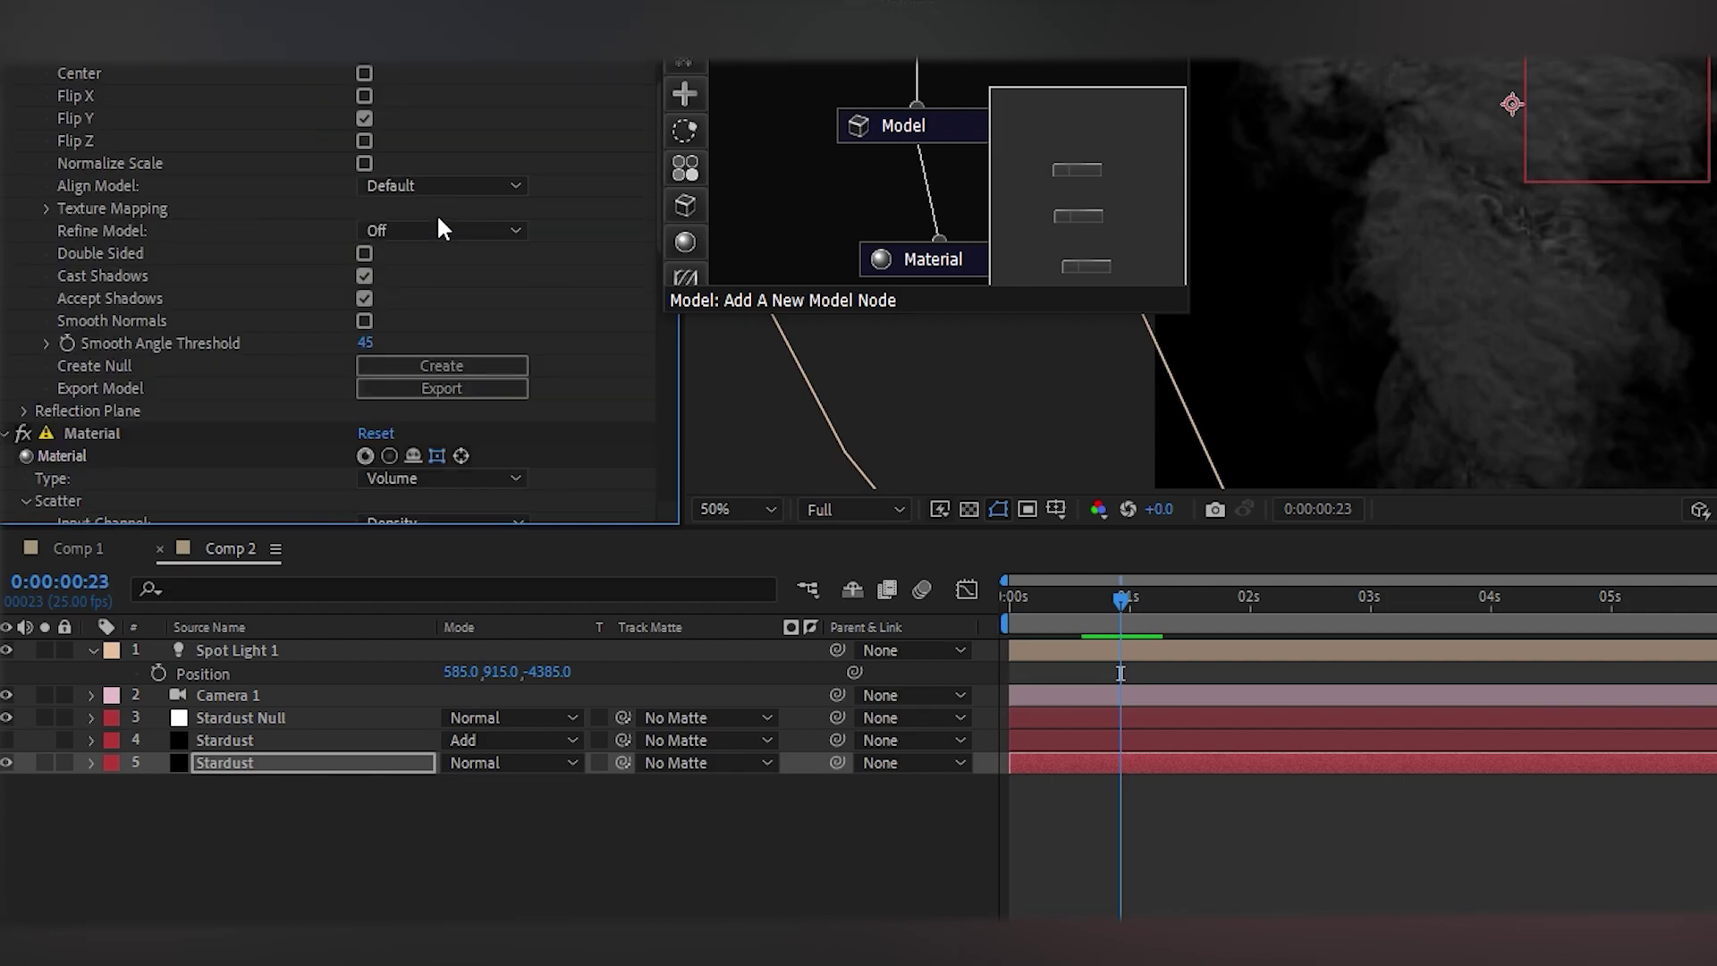
{"action": "scroll", "coordinate": [442, 233], "scroll_direction": "down", "scroll_amount": 8}
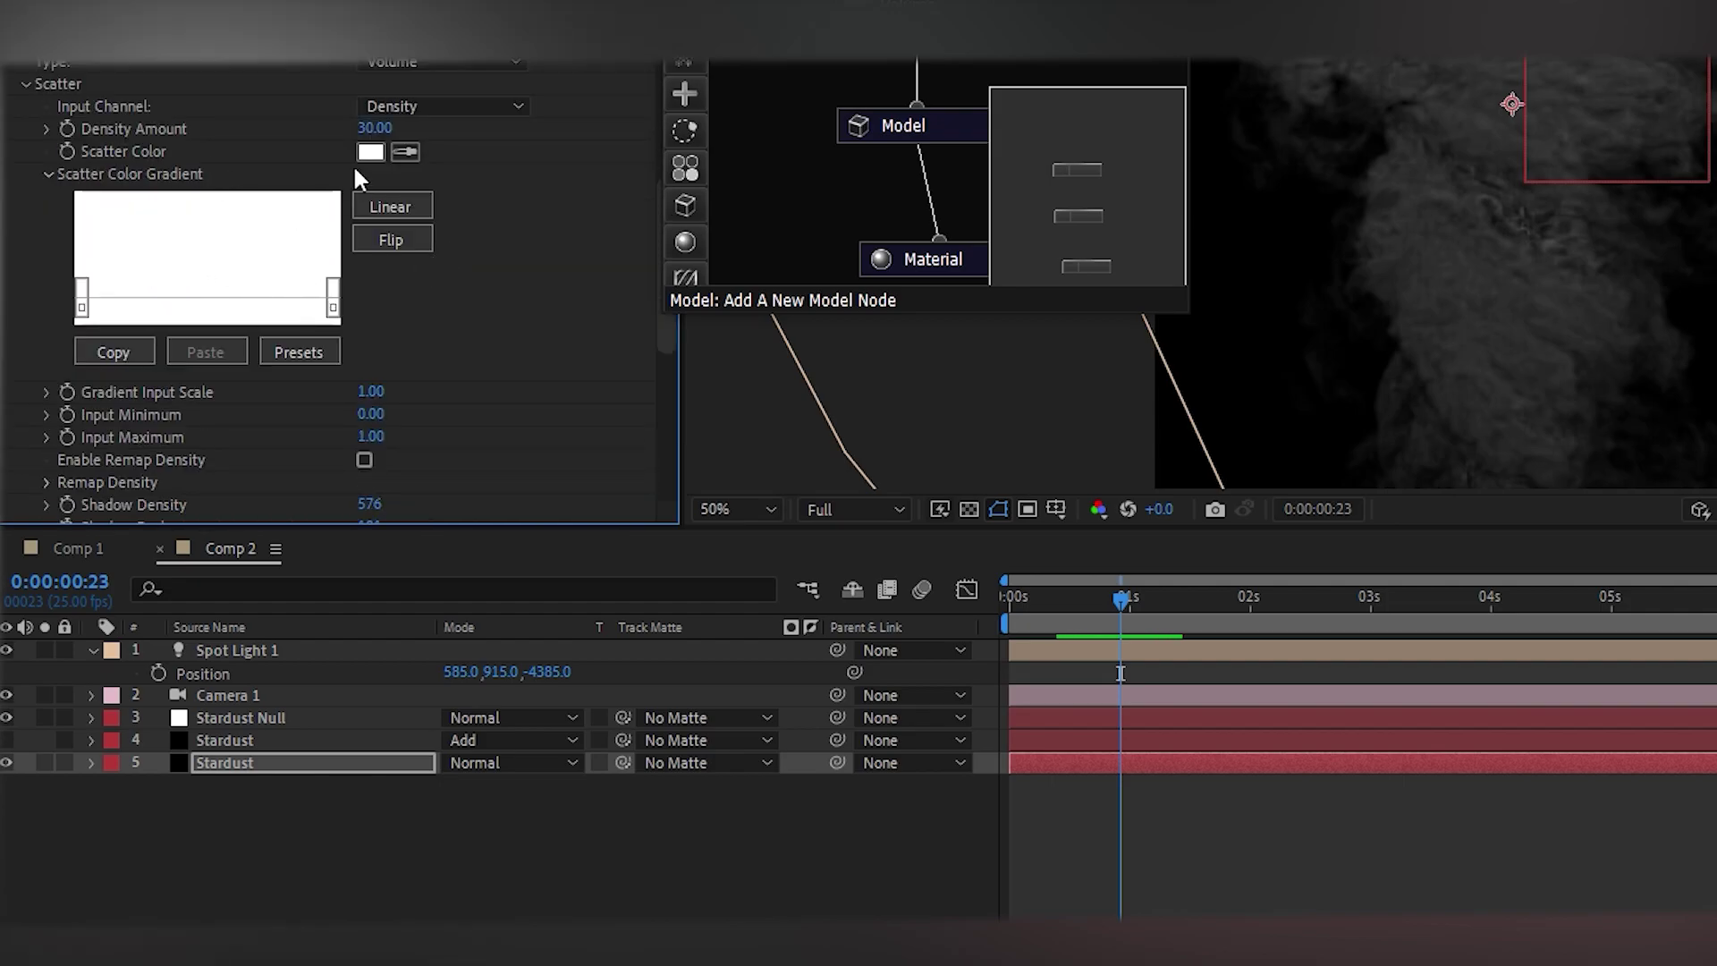
{"action": "left_click", "coordinate": [371, 128]}
{"action": "type", "text": "60"}
{"action": "key", "text": "Return"}
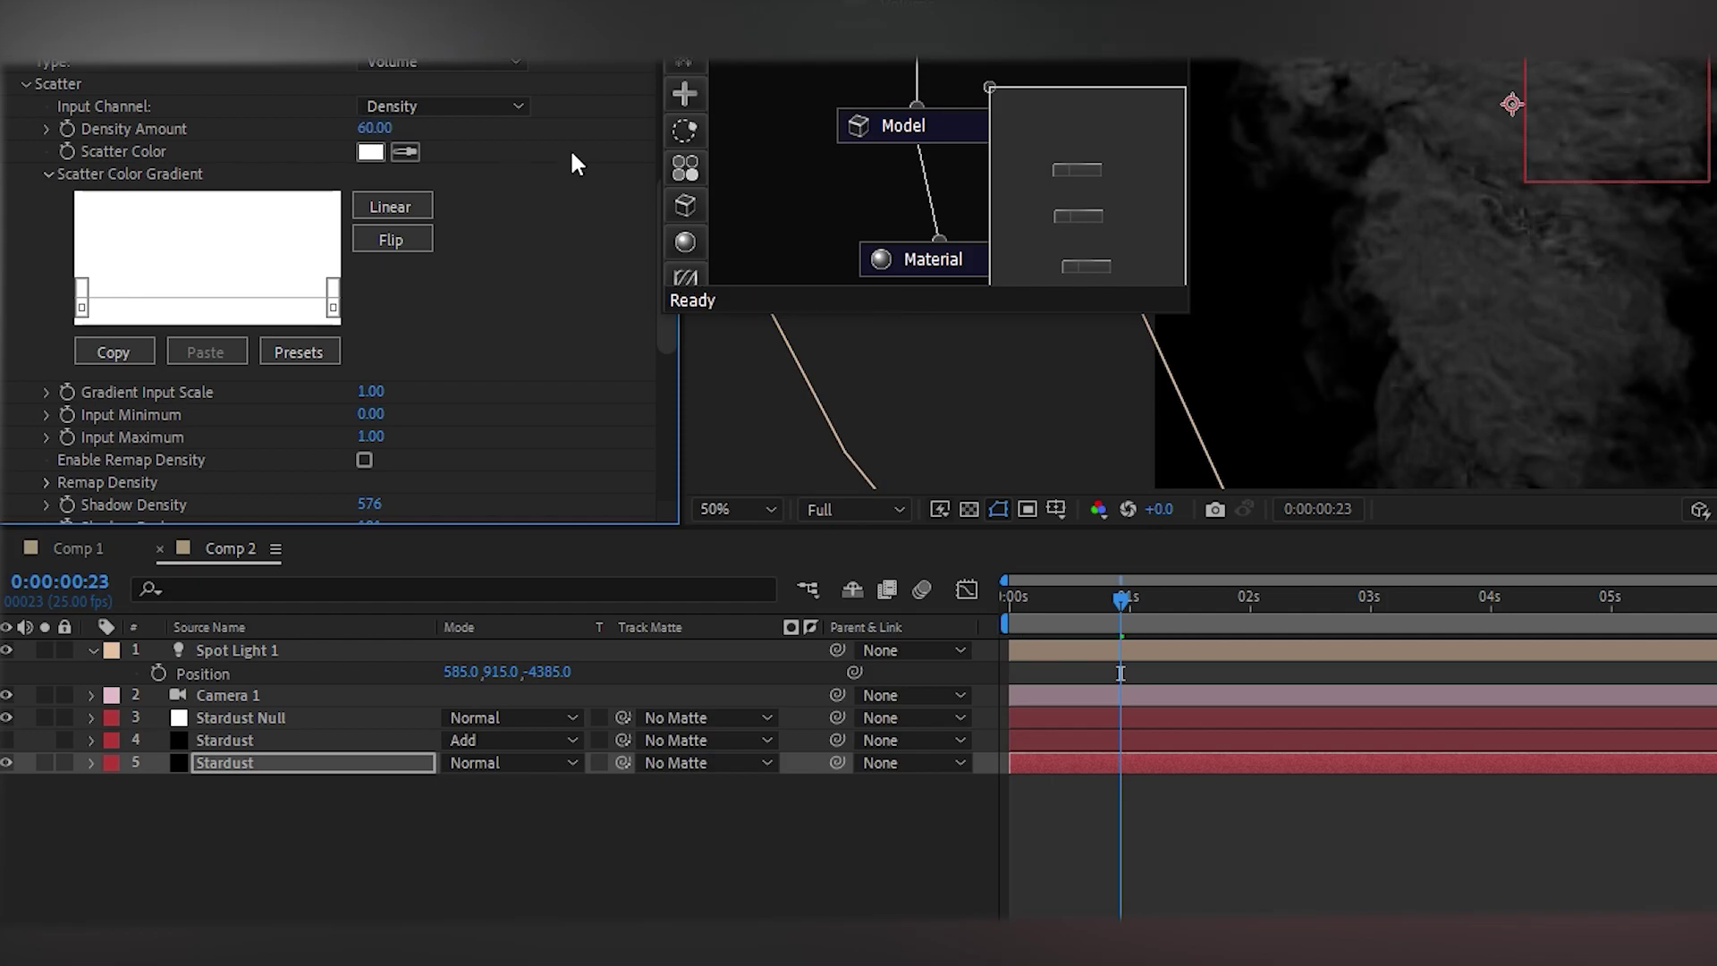
{"action": "left_click_drag", "start_coordinate": [374, 131], "coordinate": [429, 127]}
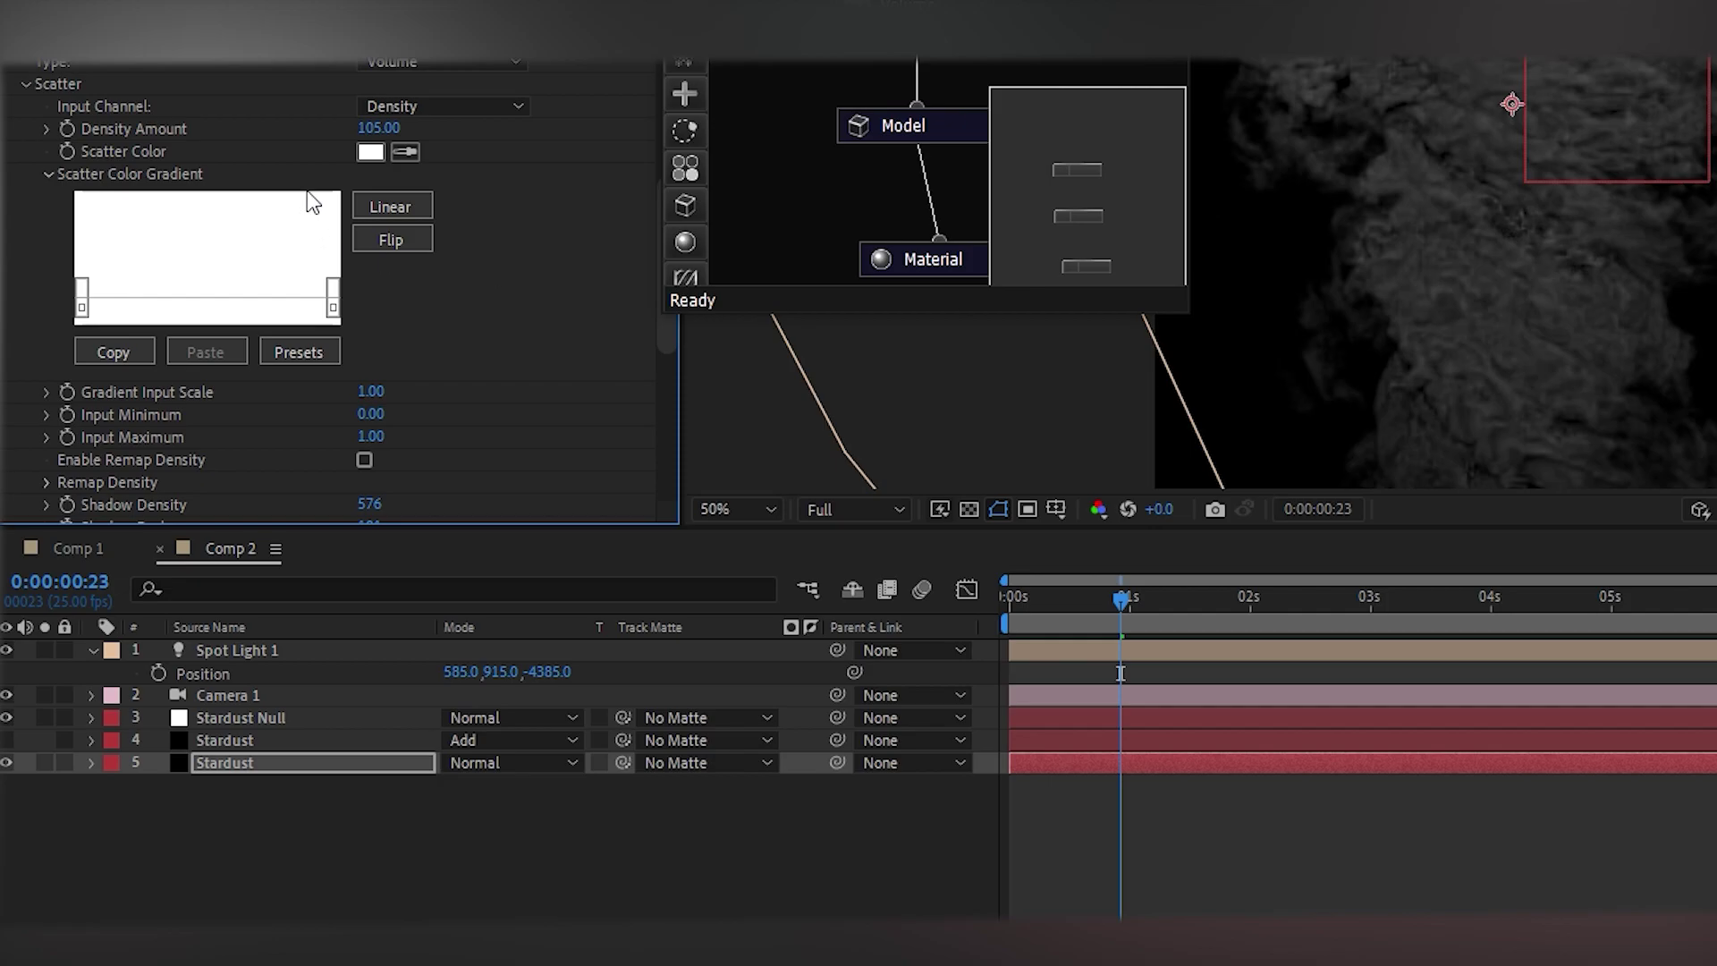
{"action": "left_click", "coordinate": [374, 128]}
{"action": "type", "text": "50"}
{"action": "key", "text": "Return"}
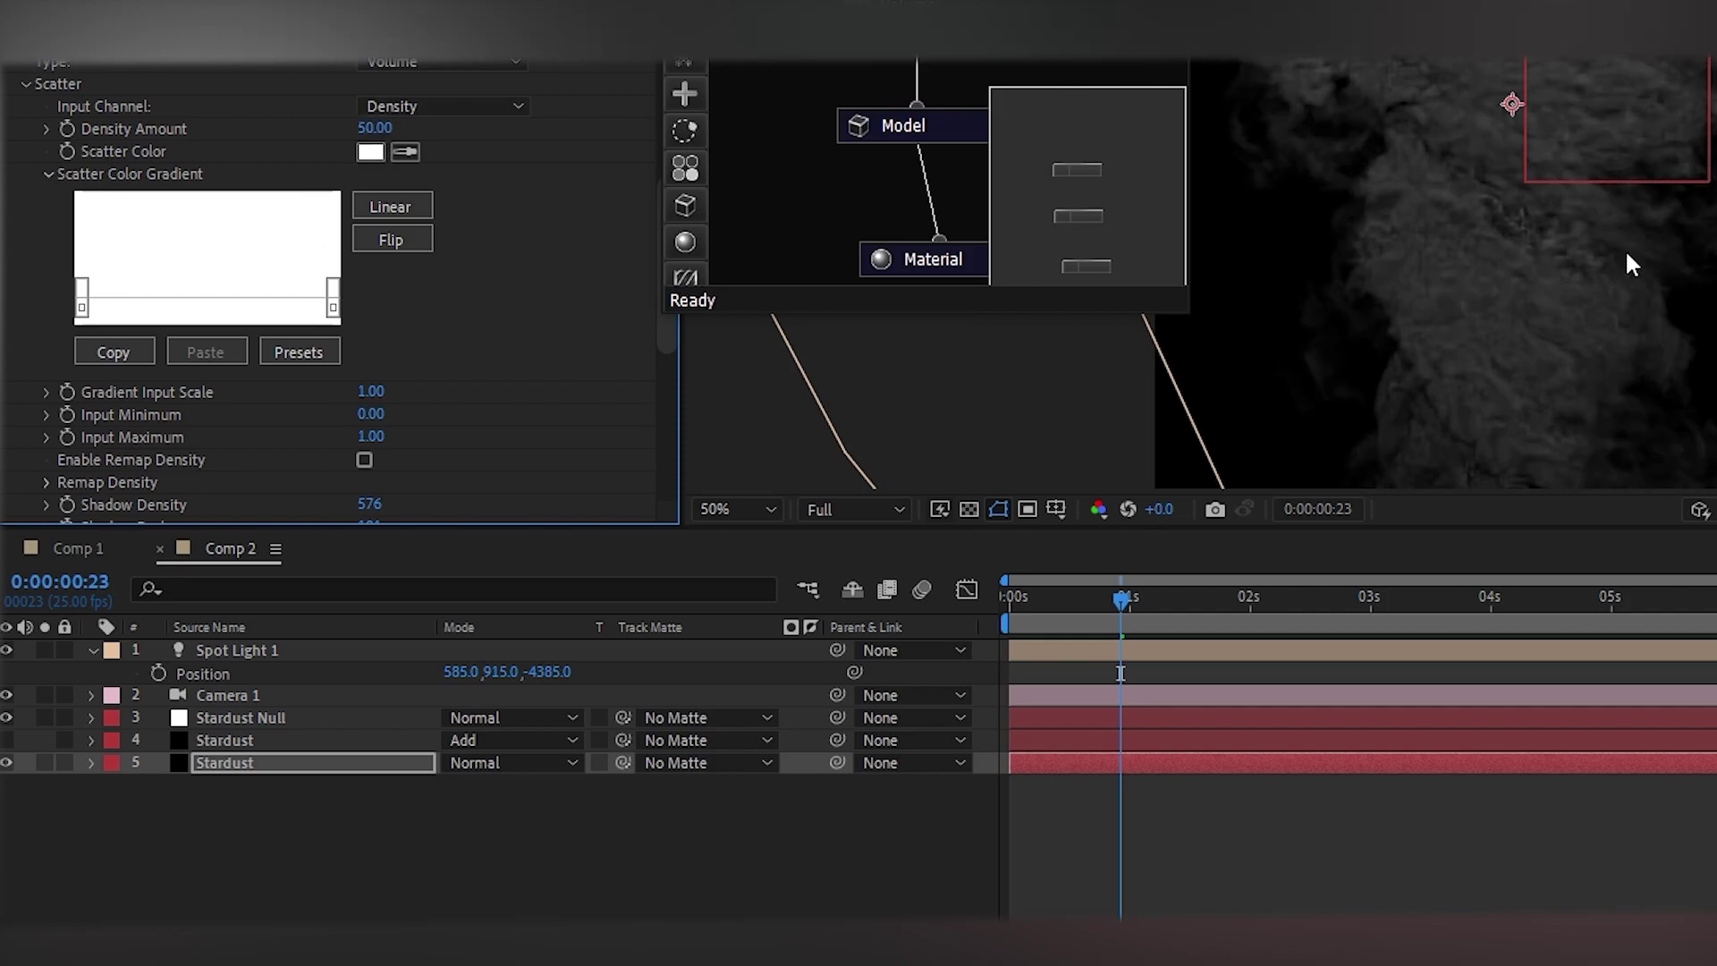
{"action": "scroll", "coordinate": [229, 245], "scroll_direction": "down", "scroll_amount": 3}
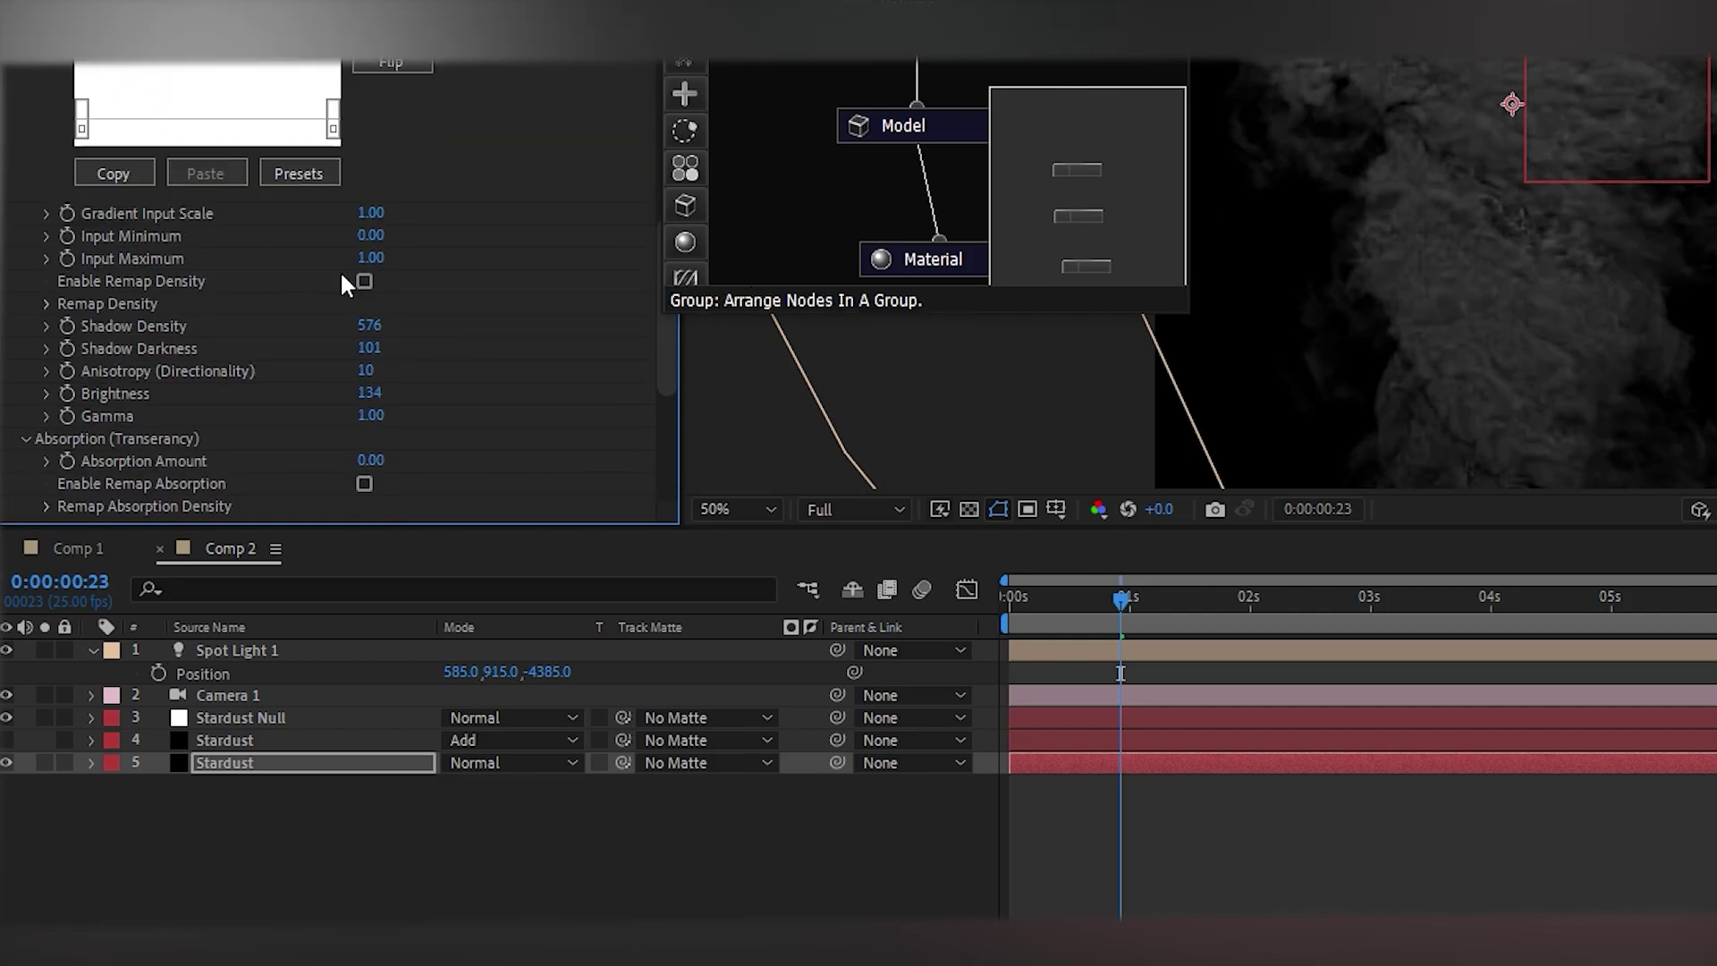
{"action": "scroll", "coordinate": [340, 278], "scroll_direction": "down", "scroll_amount": 4}
{"action": "scroll", "coordinate": [337, 286], "scroll_direction": "down", "scroll_amount": 1}
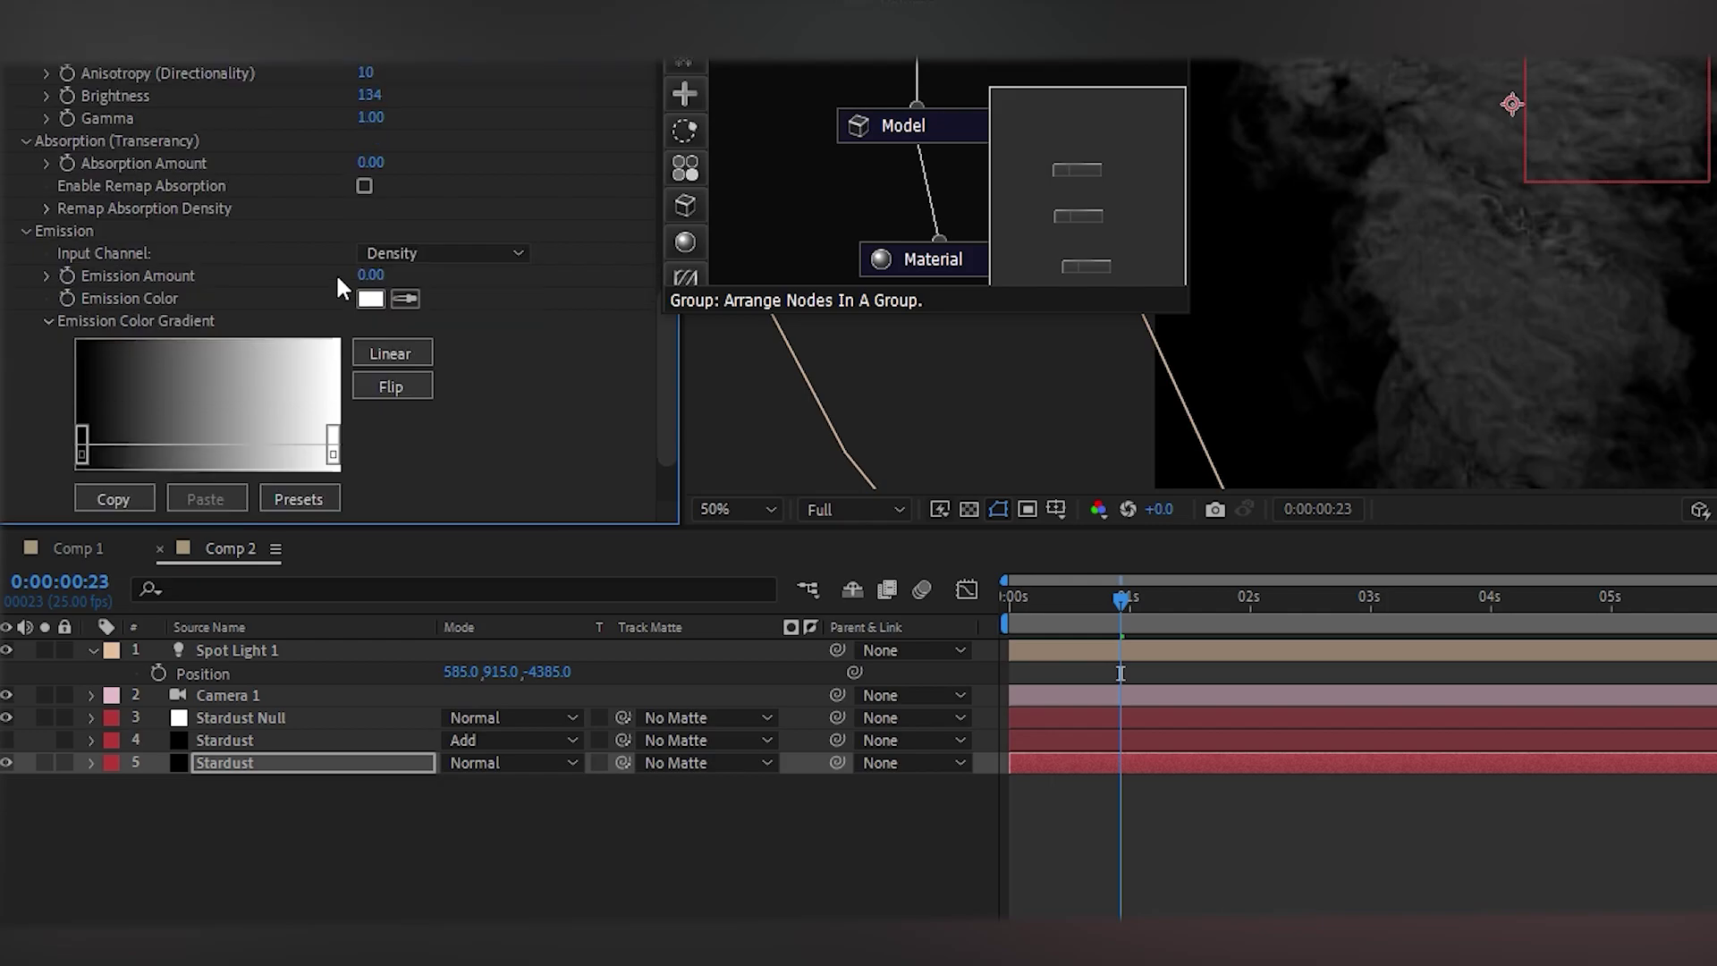
{"action": "scroll", "coordinate": [338, 286], "scroll_direction": "down", "scroll_amount": 2}
{"action": "scroll", "coordinate": [337, 286], "scroll_direction": "up", "scroll_amount": 2}
{"action": "scroll", "coordinate": [1675, 394], "scroll_direction": "down", "scroll_amount": 2}
{"action": "scroll", "coordinate": [1617, 390], "scroll_direction": "up", "scroll_amount": 2}
Step: Move Spot Light 1 to Position X 404
{"action": "scroll", "coordinate": [1590, 320], "scroll_direction": "down", "scroll_amount": 2}
{"action": "left_click", "coordinate": [259, 657]}
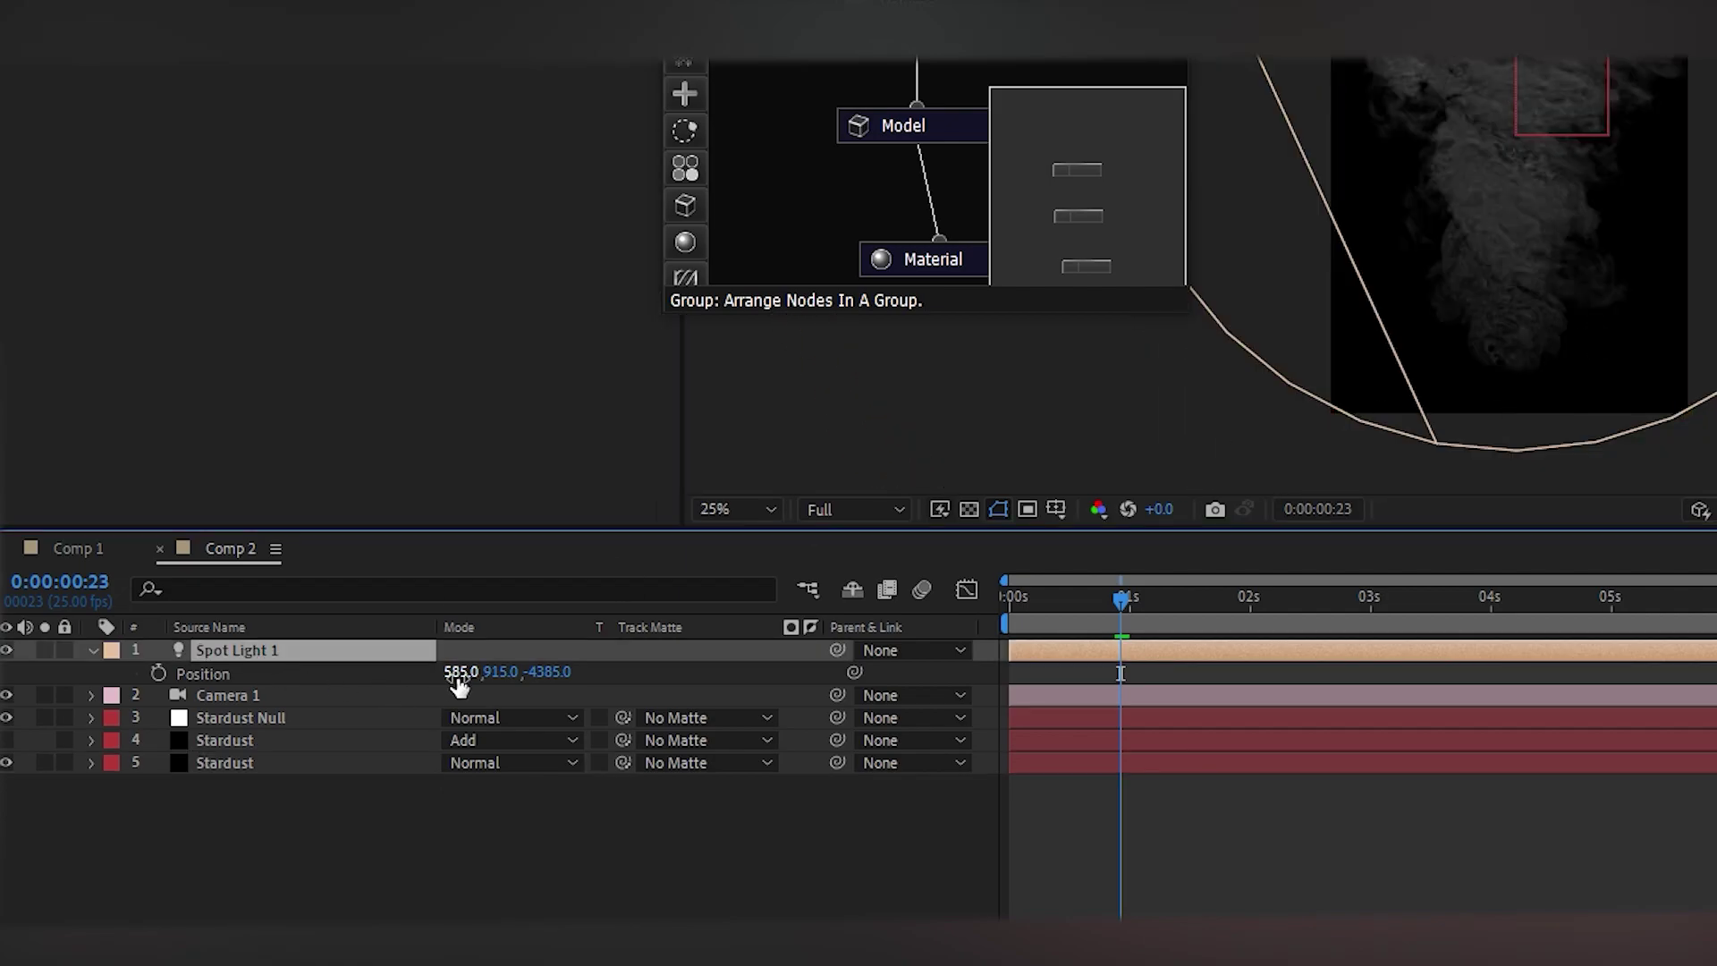
{"action": "left_click_drag", "start_coordinate": [458, 672], "coordinate": [296, 676]}
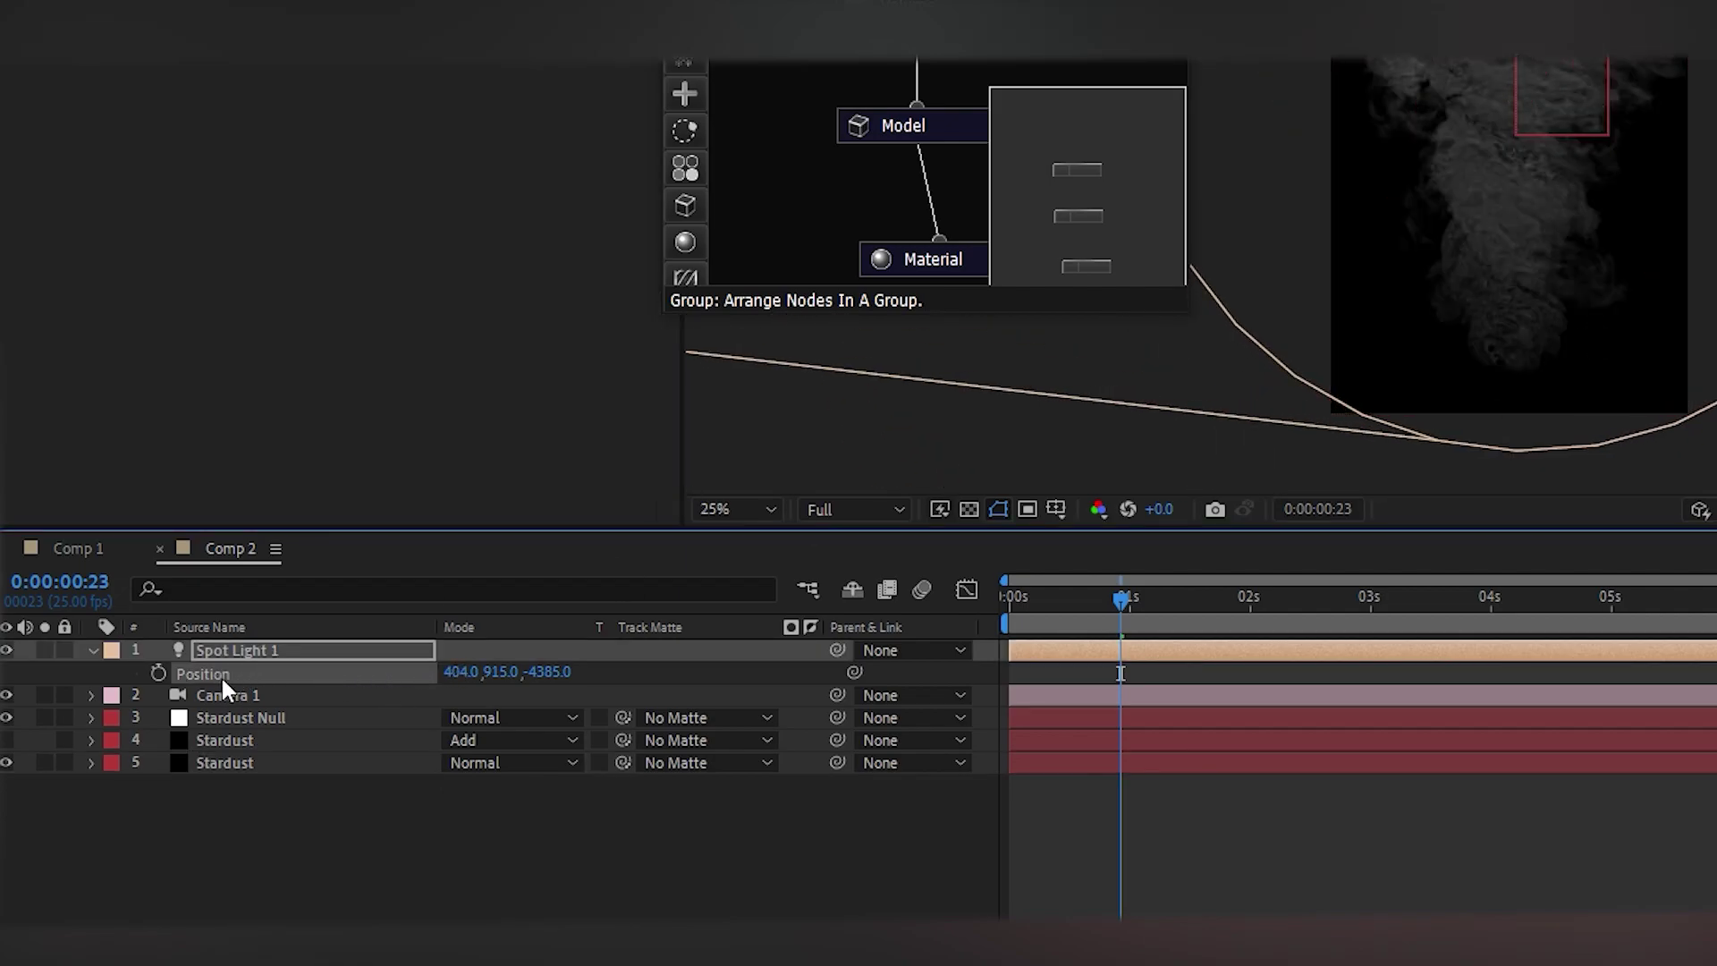
Step: Raise the spot light's Intensity to 550%, passing through 450%
{"action": "key", "text": "t"}
{"action": "left_click", "coordinate": [458, 696]}
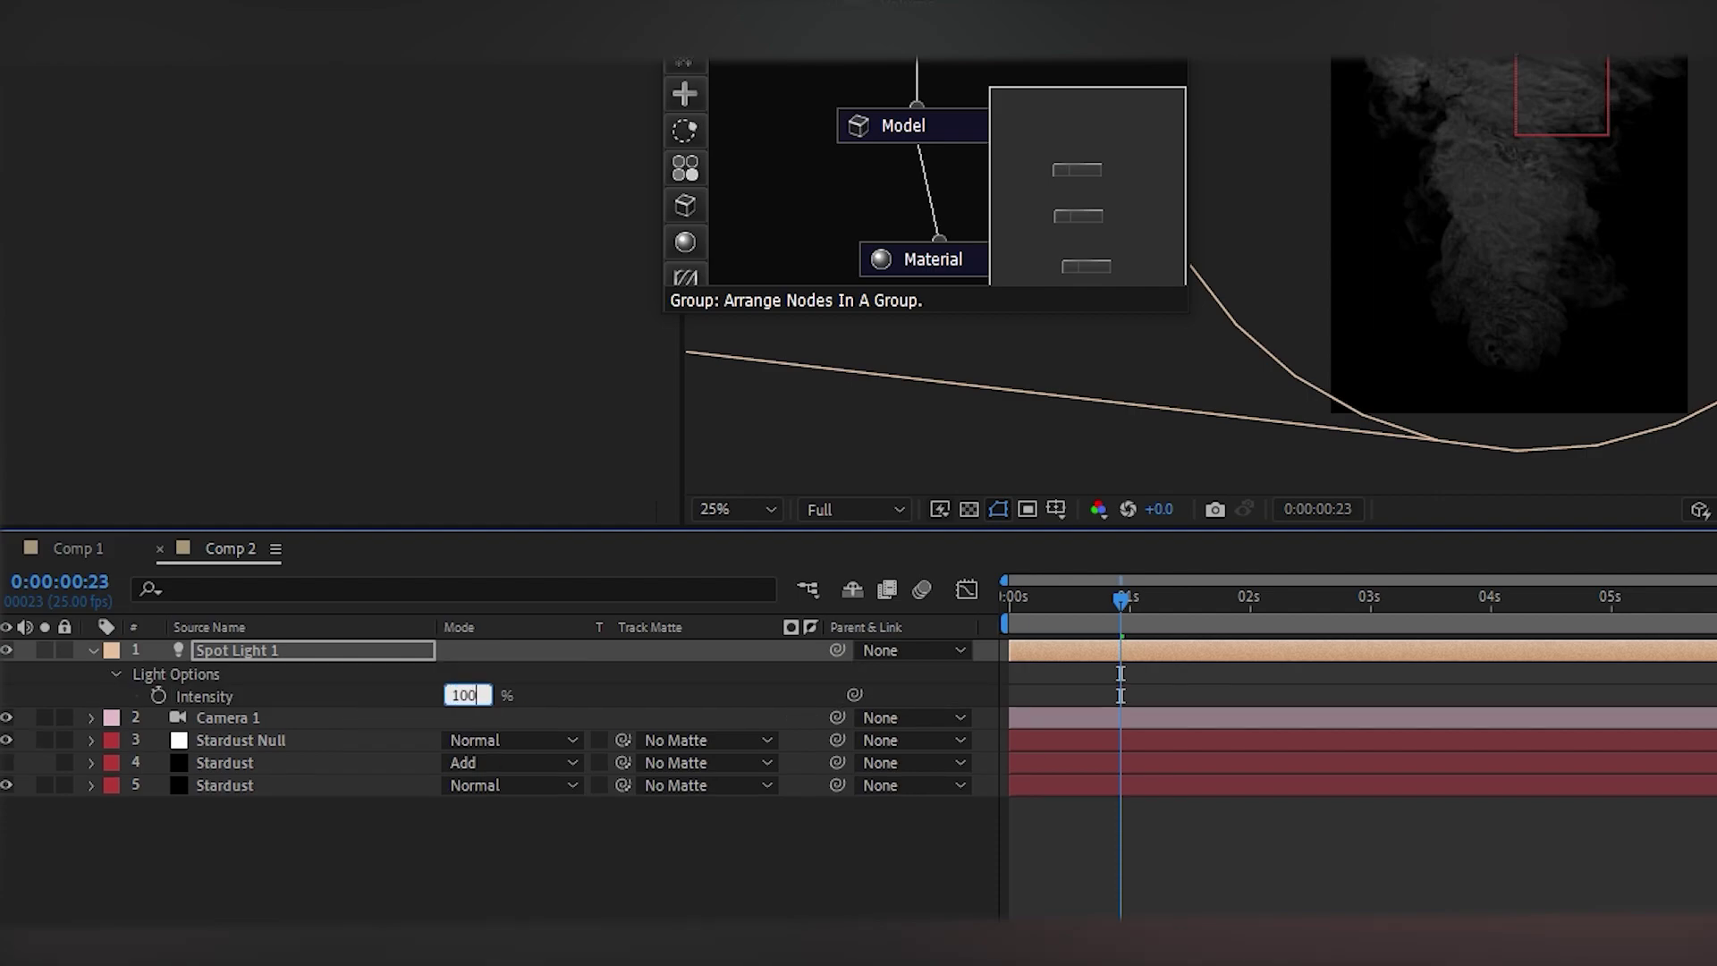
{"action": "key", "text": "Return"}
{"action": "left_click", "coordinate": [458, 696]}
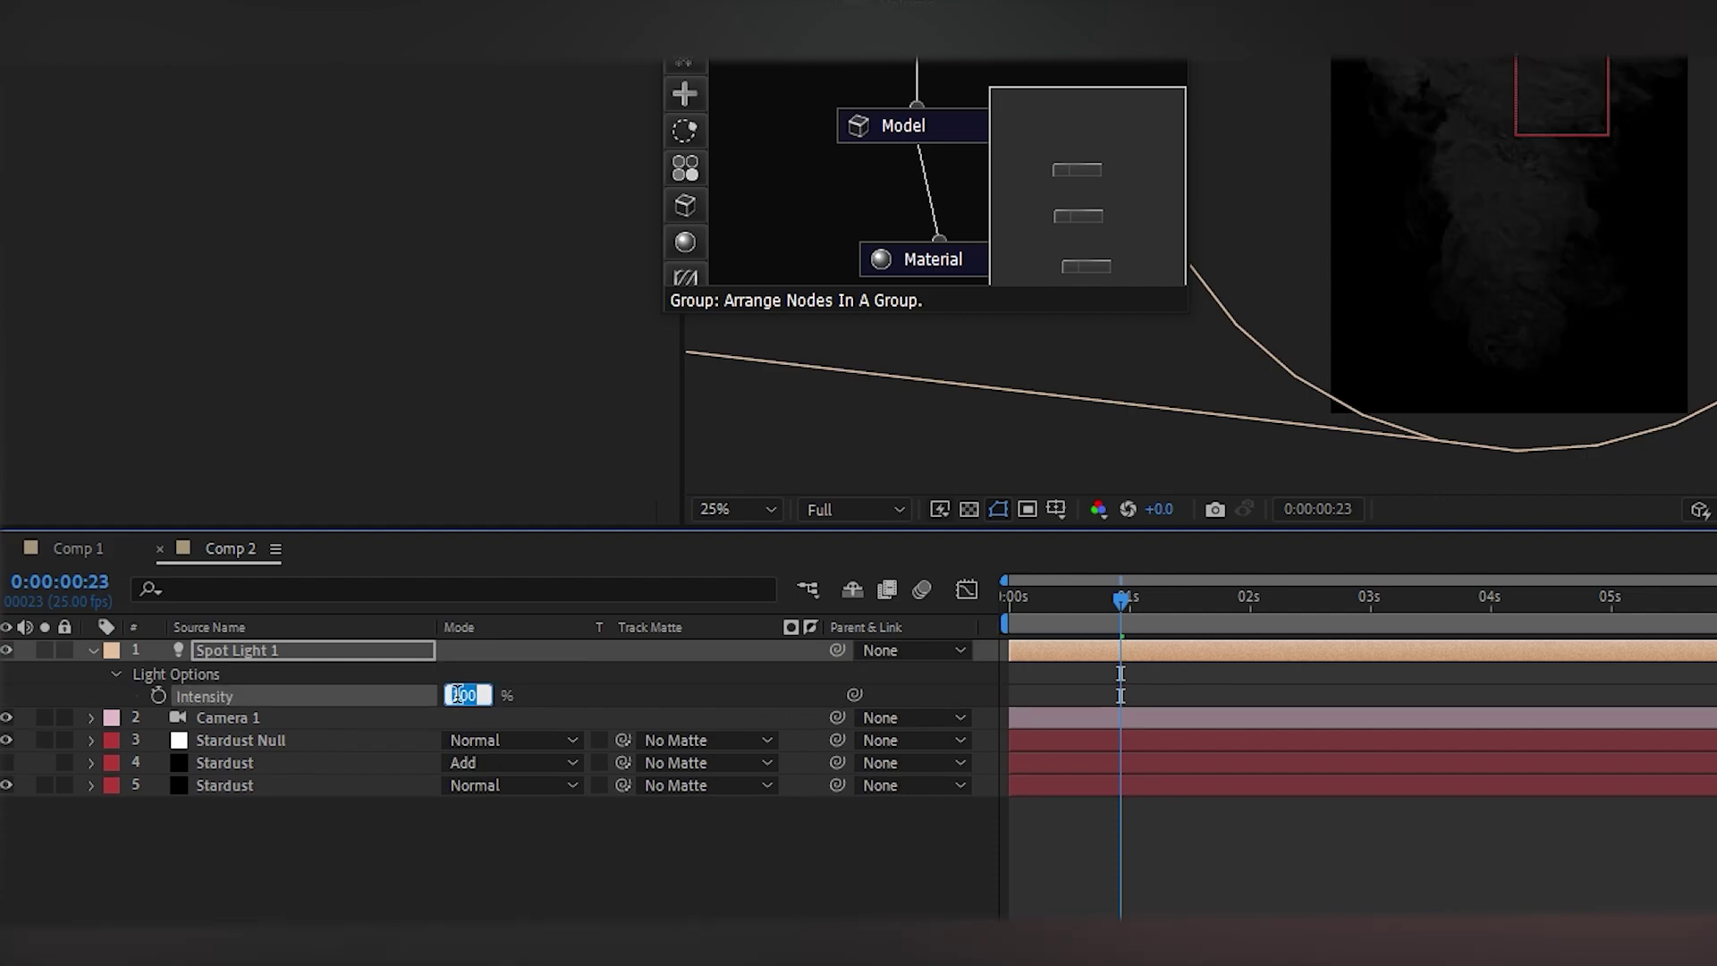
{"action": "type", "text": "450"}
{"action": "key", "text": "Return"}
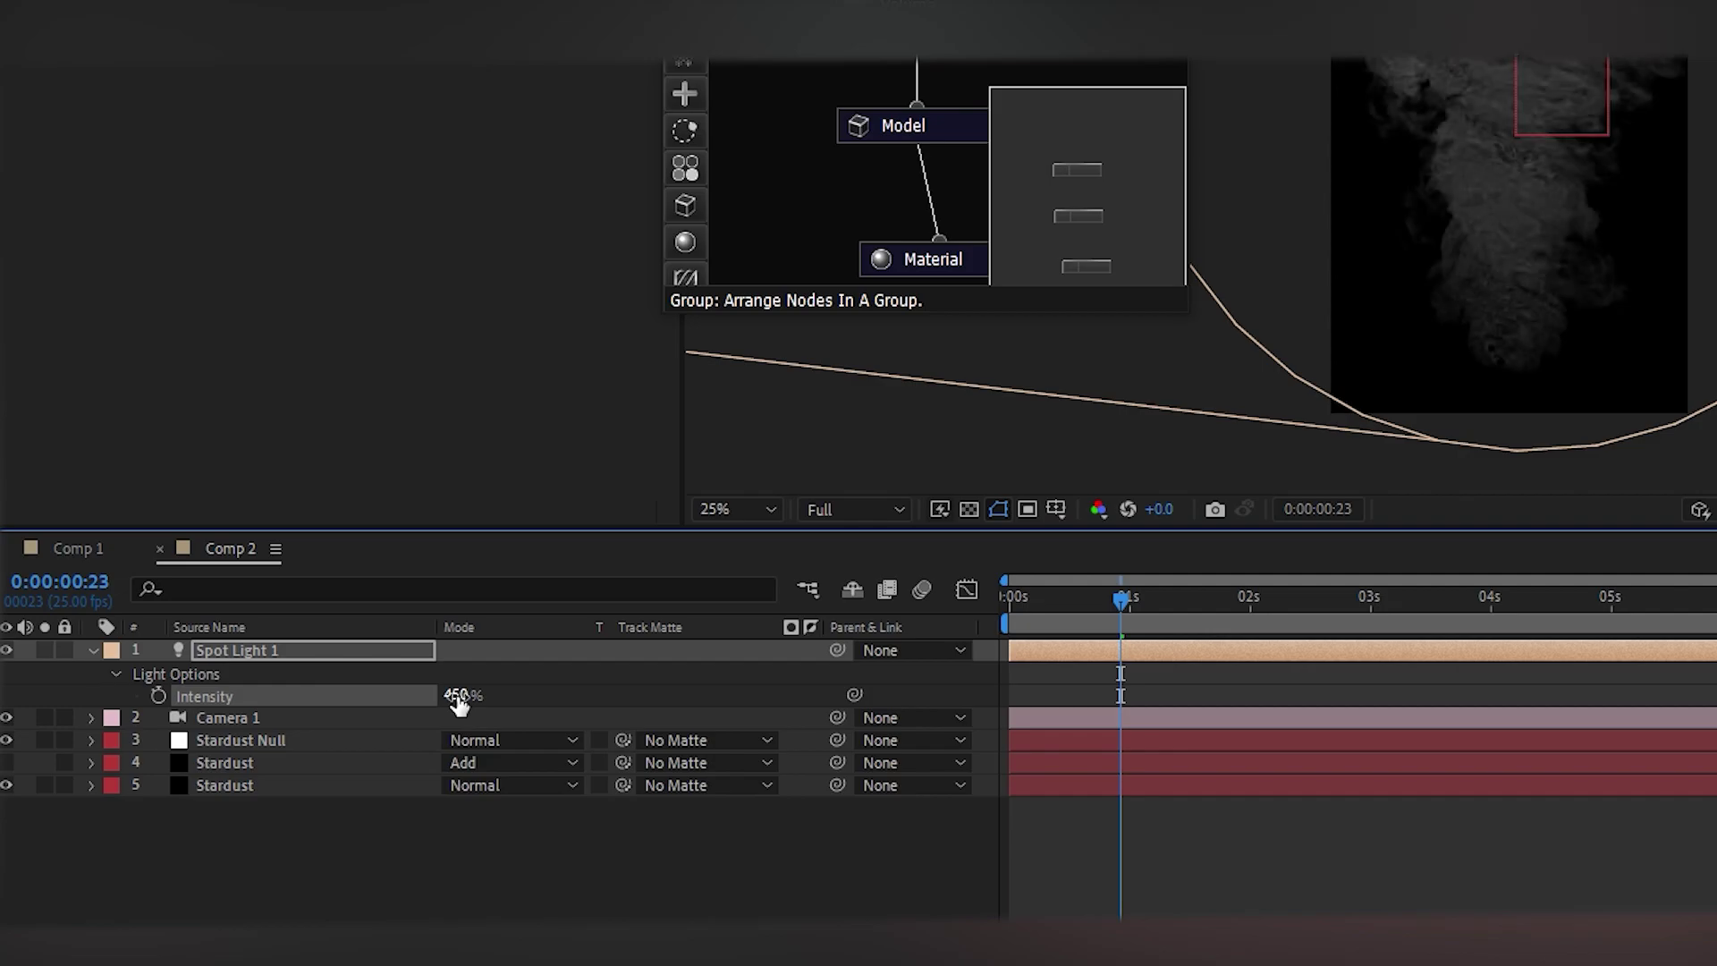
{"action": "left_click", "coordinate": [461, 696]}
{"action": "type", "text": "550"}
{"action": "key", "text": "Return"}
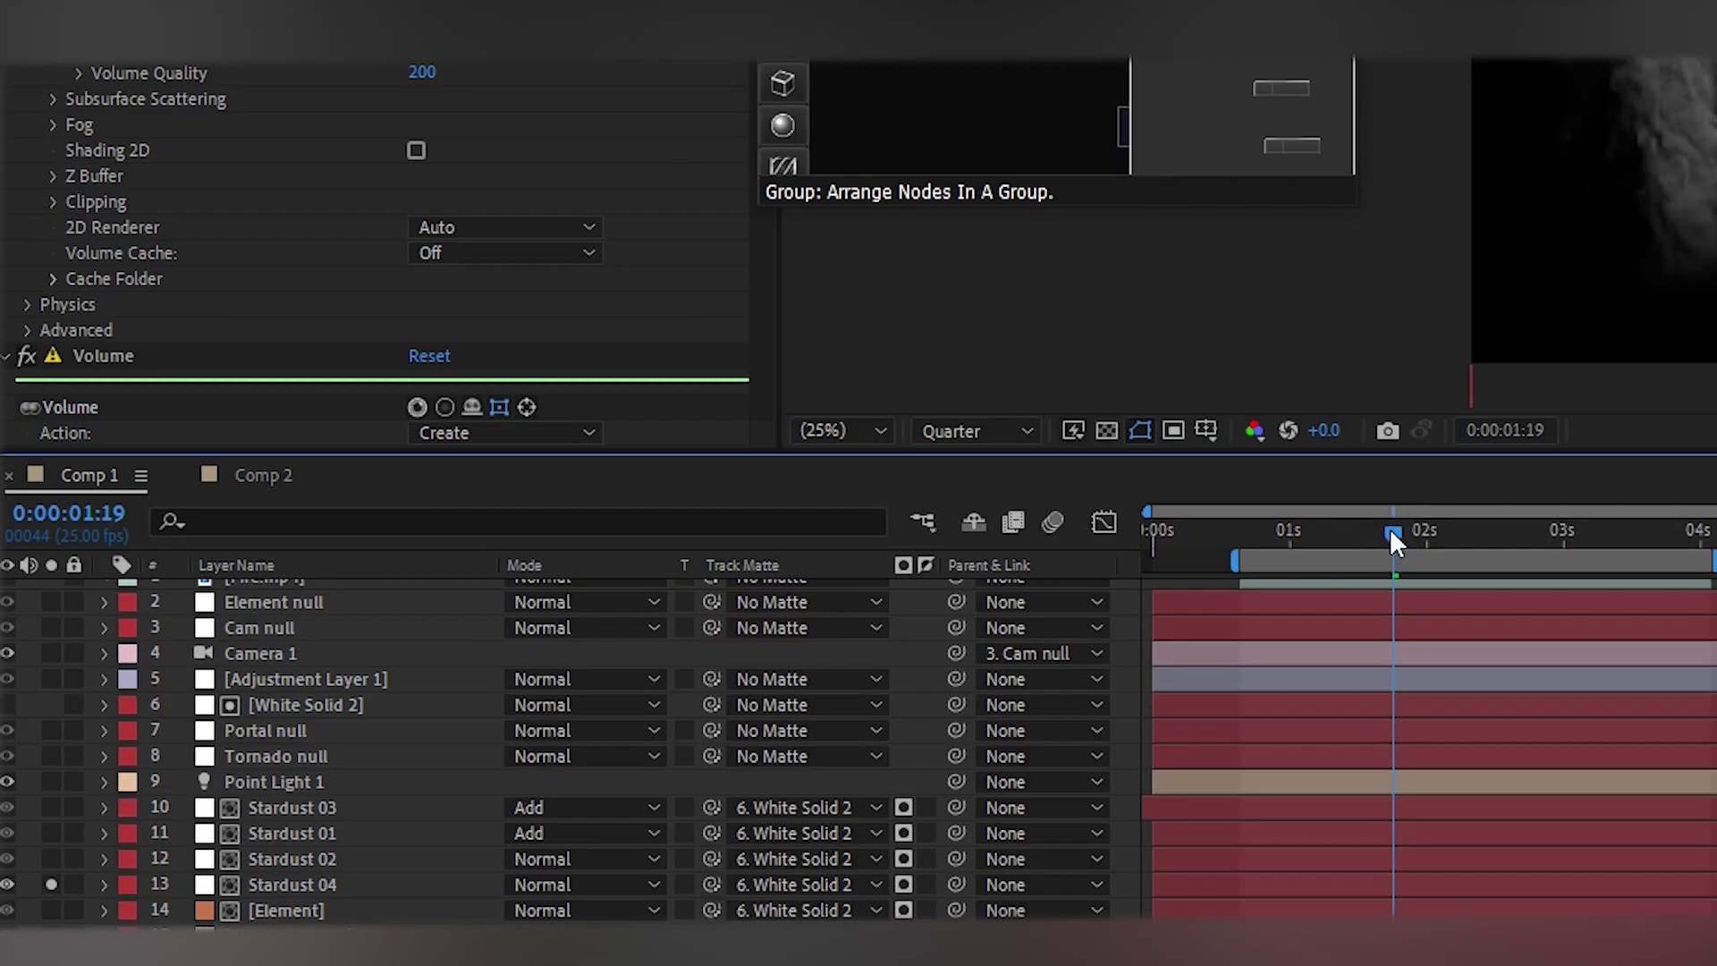
{"action": "left_click_drag", "start_coordinate": [1406, 537], "coordinate": [1417, 535]}
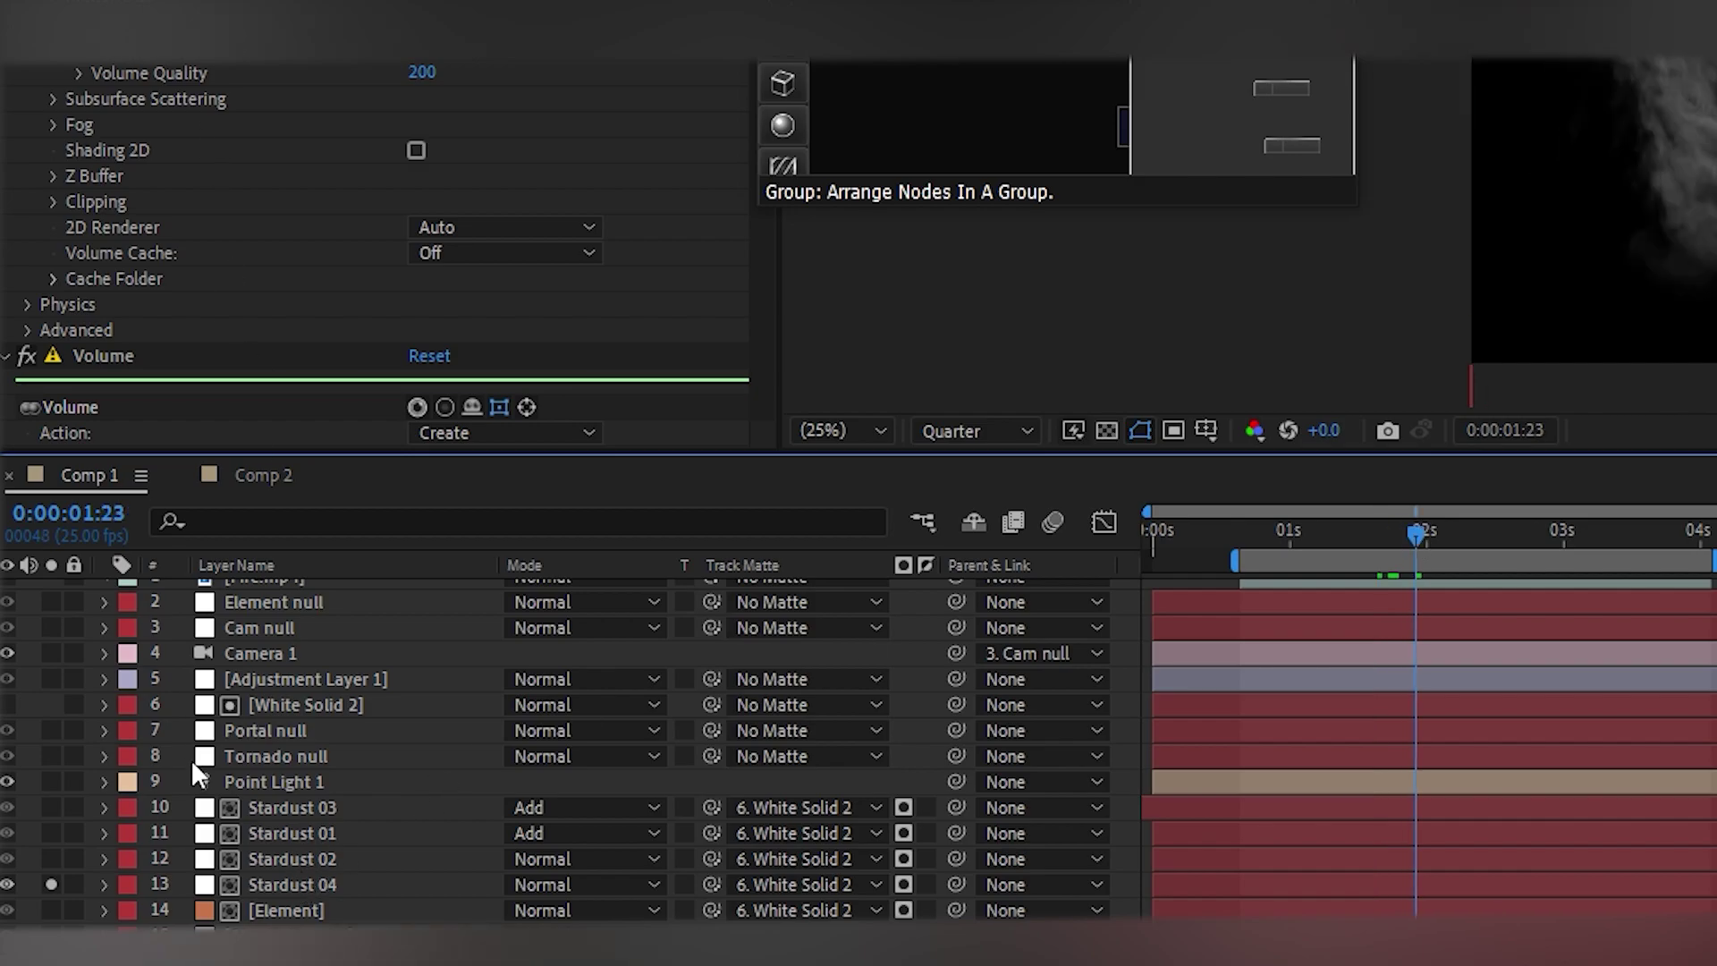
{"action": "left_click", "coordinate": [287, 884]}
{"action": "scroll", "coordinate": [339, 98], "scroll_direction": "down", "scroll_amount": 5}
{"action": "scroll", "coordinate": [402, 81], "scroll_direction": "down", "scroll_amount": 5}
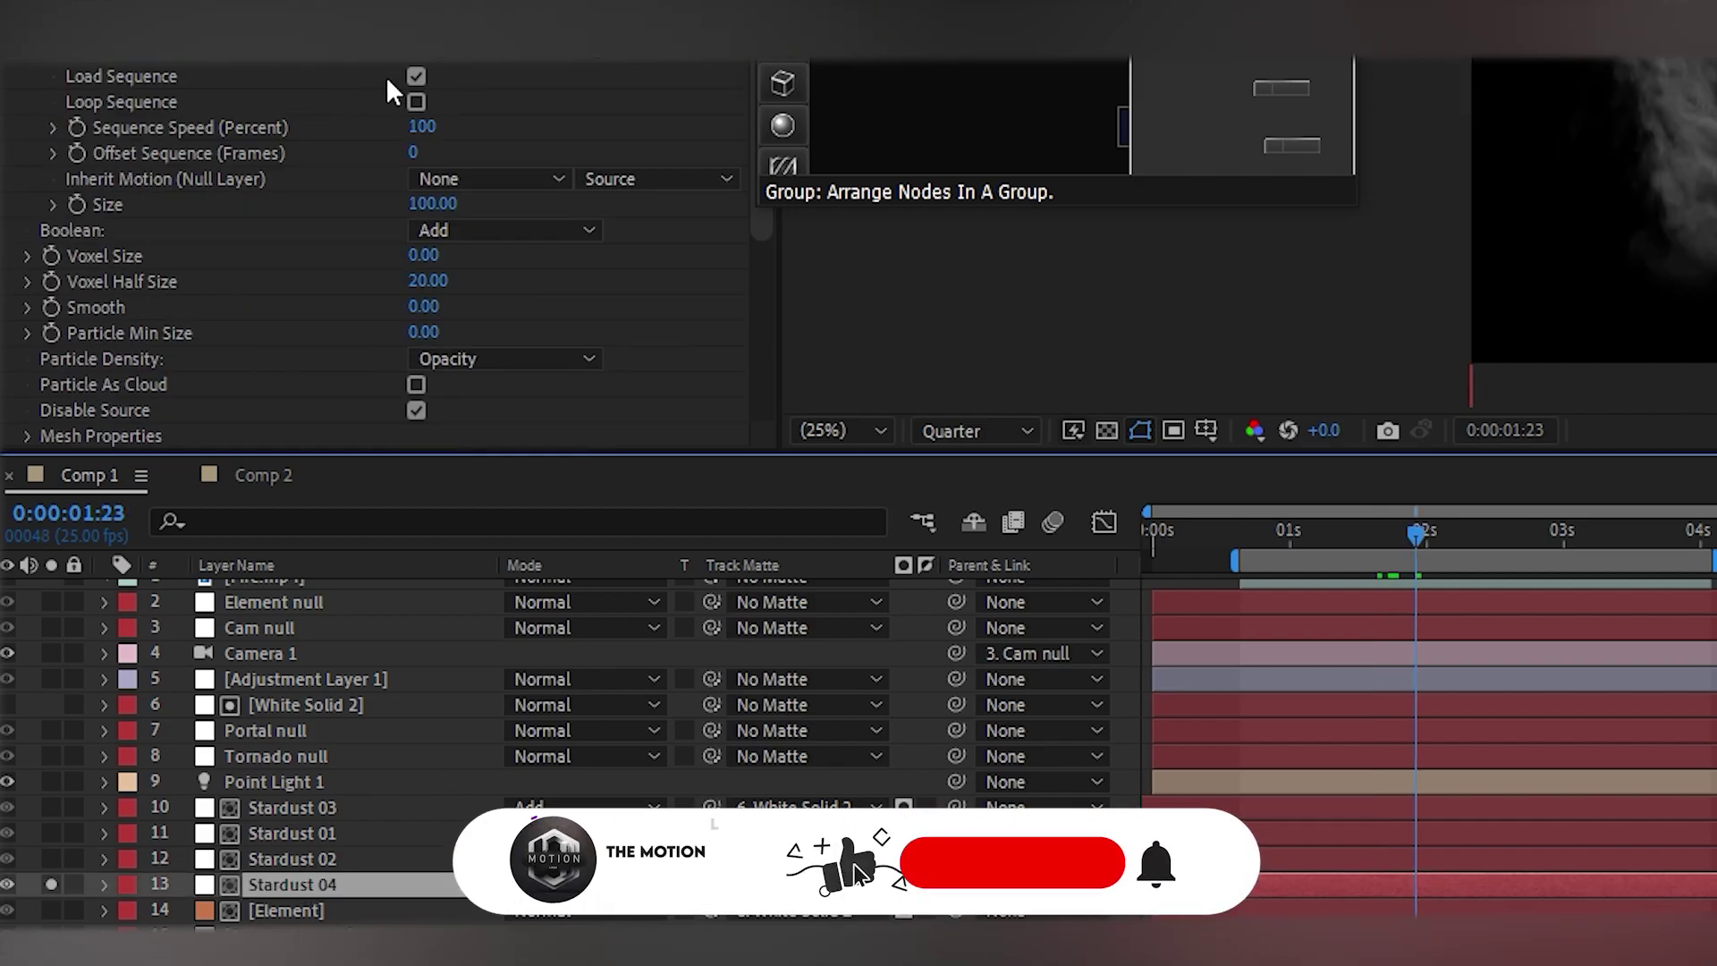
{"action": "scroll", "coordinate": [439, 161], "scroll_direction": "down", "scroll_amount": 5}
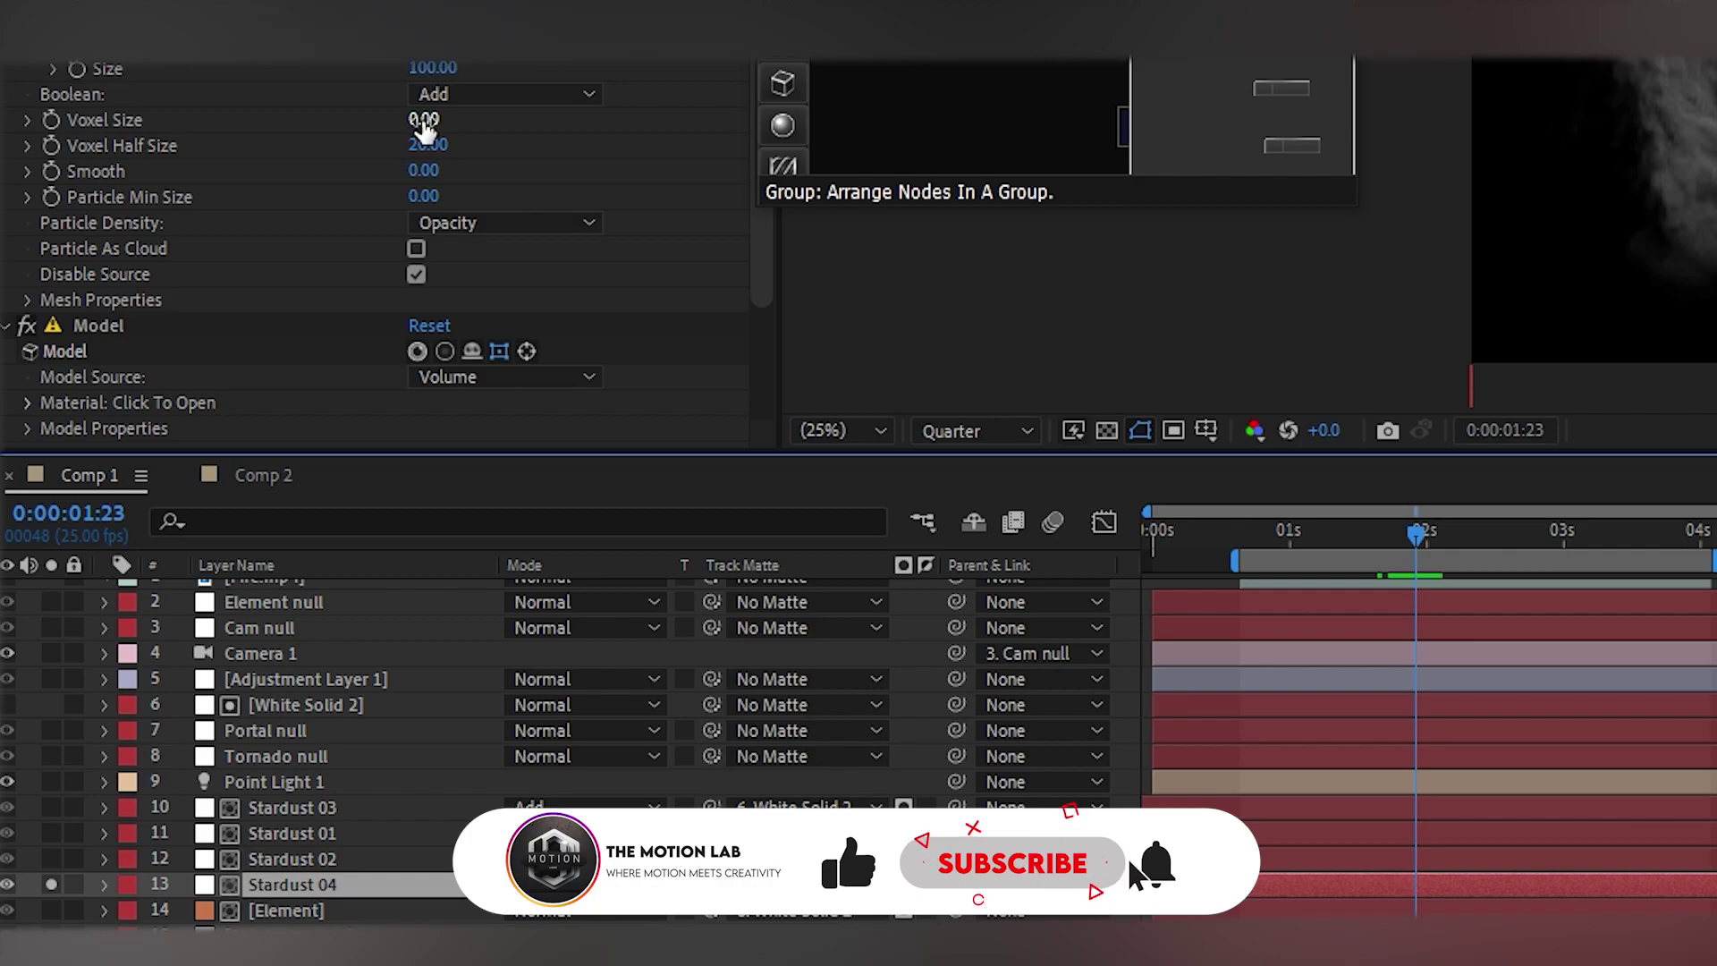
{"action": "scroll", "coordinate": [427, 150], "scroll_direction": "down", "scroll_amount": 5}
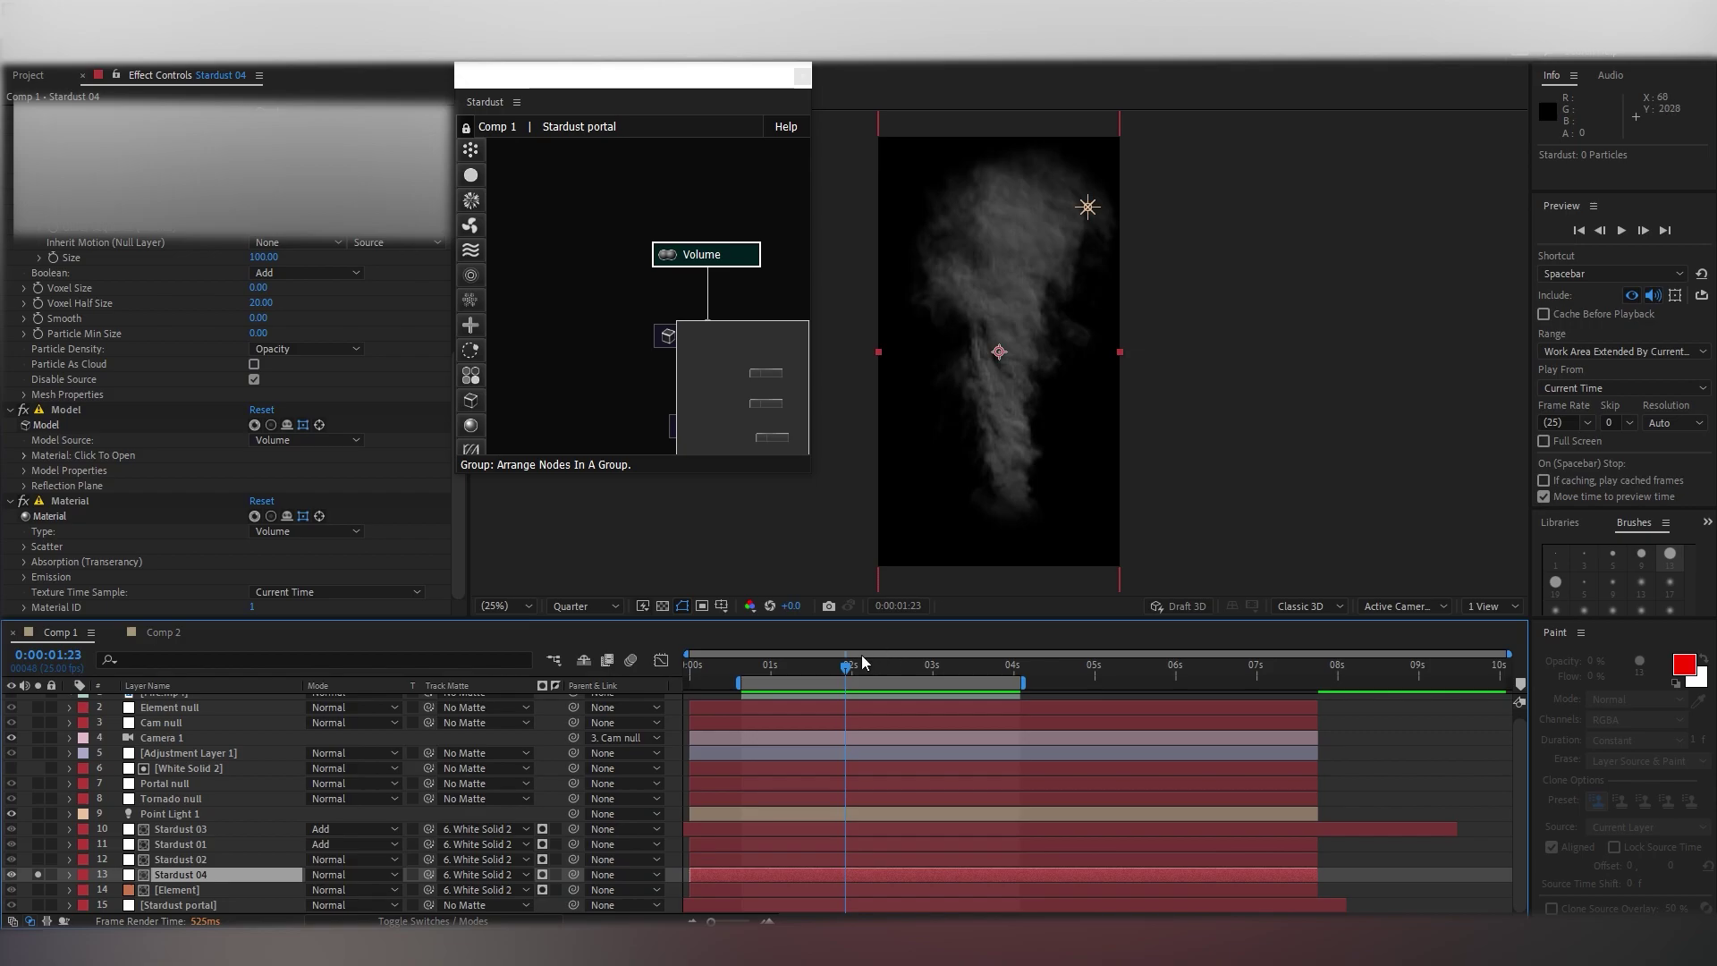
Step: Solo Stardust 02 and inspect its orange scatter gradient colour, leaving it unchanged
{"action": "left_click", "coordinate": [143, 860]}
{"action": "left_click", "coordinate": [37, 860]}
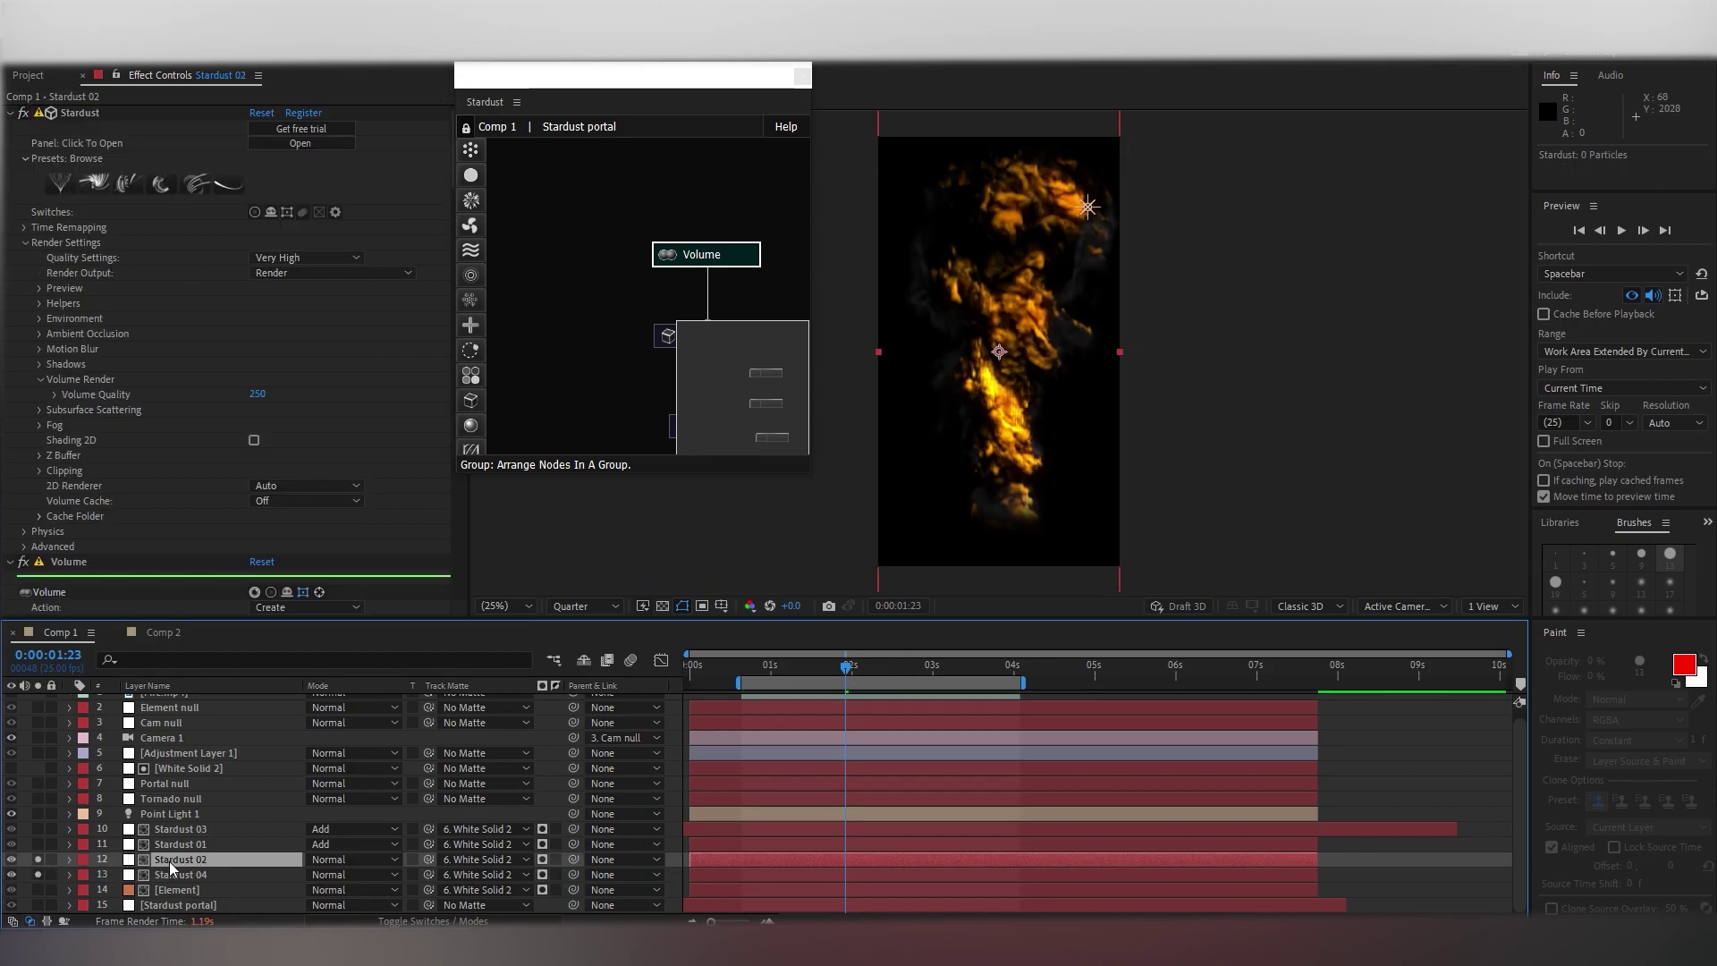
{"action": "scroll", "coordinate": [251, 271], "scroll_direction": "down", "scroll_amount": 10}
{"action": "scroll", "coordinate": [240, 310], "scroll_direction": "down", "scroll_amount": 5}
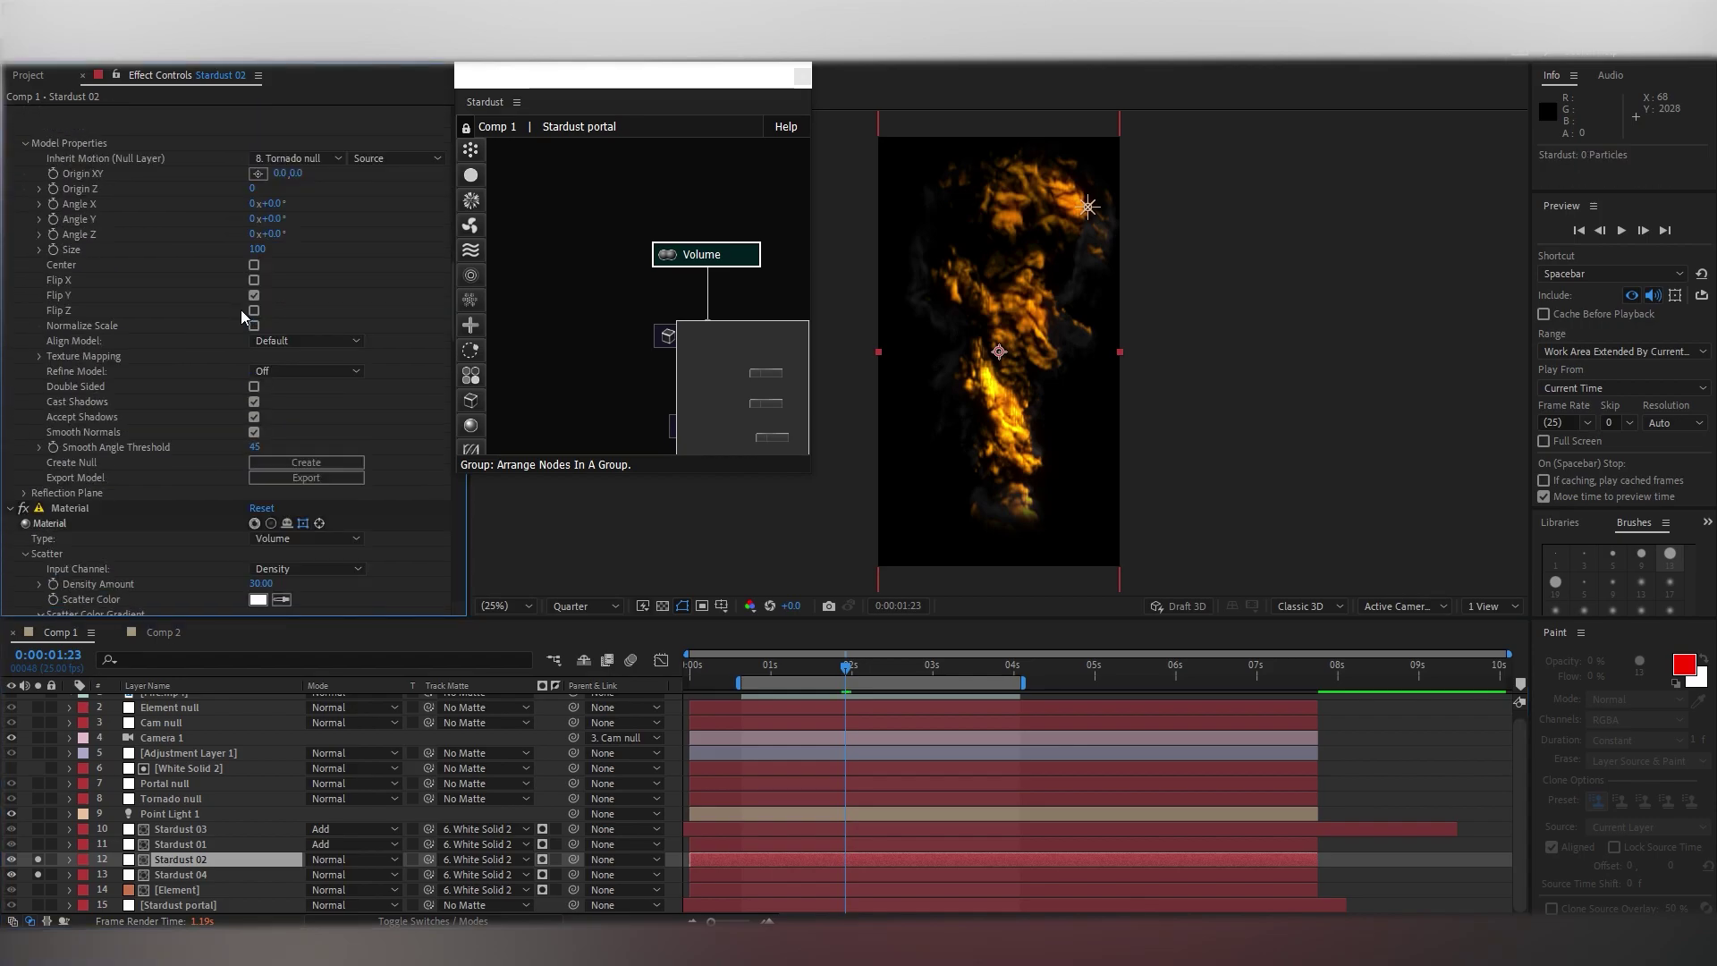
{"action": "scroll", "coordinate": [240, 310], "scroll_direction": "down", "scroll_amount": 5}
{"action": "double_click", "coordinate": [170, 384]}
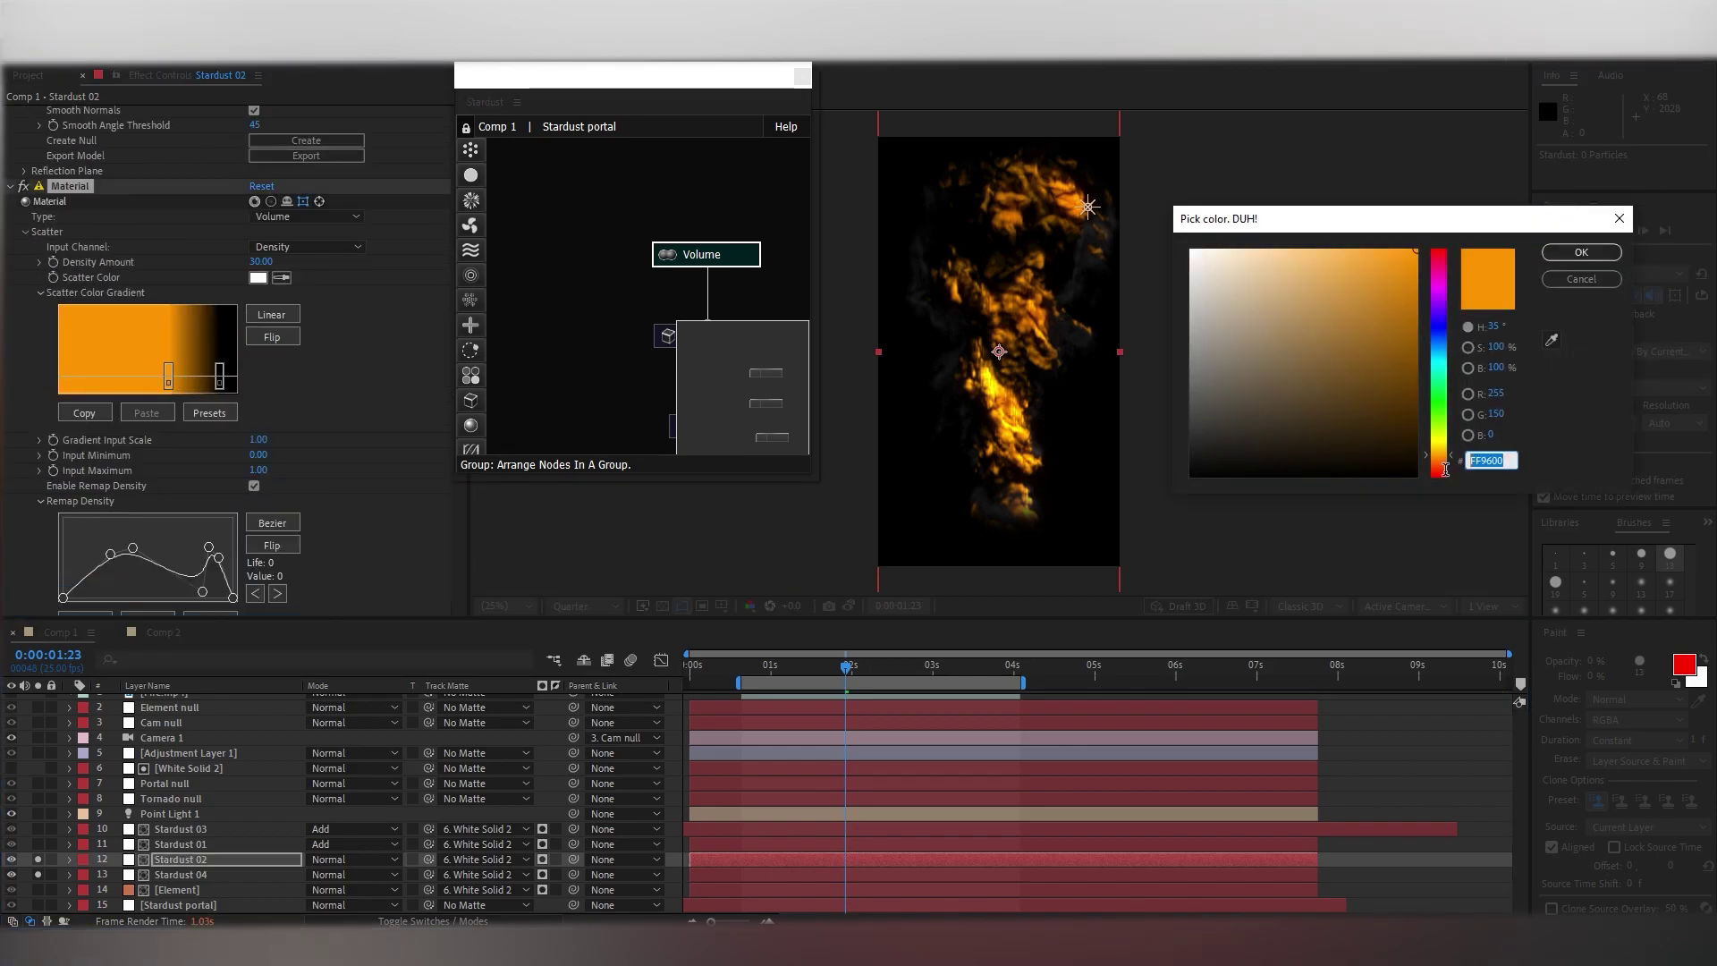
{"action": "key", "text": "Return"}
Step: Toggle Remap Density off and back on, then lower one point on its curve
{"action": "scroll", "coordinate": [376, 427], "scroll_direction": "down", "scroll_amount": 3}
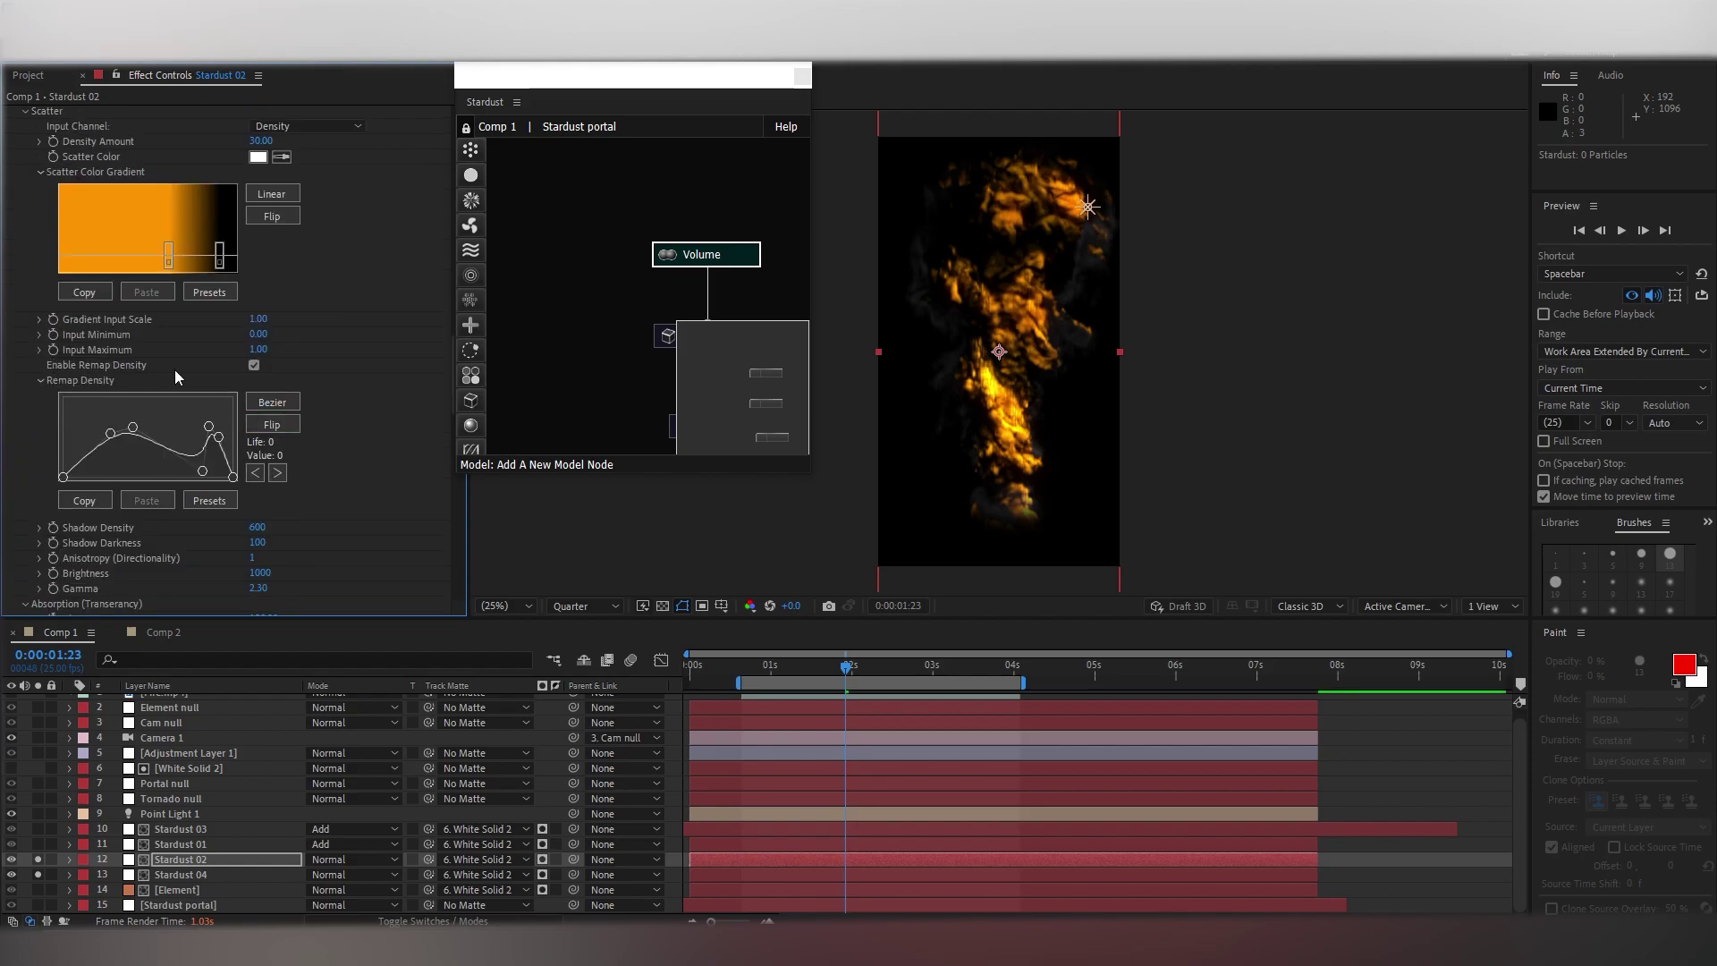
{"action": "left_click", "coordinate": [255, 368]}
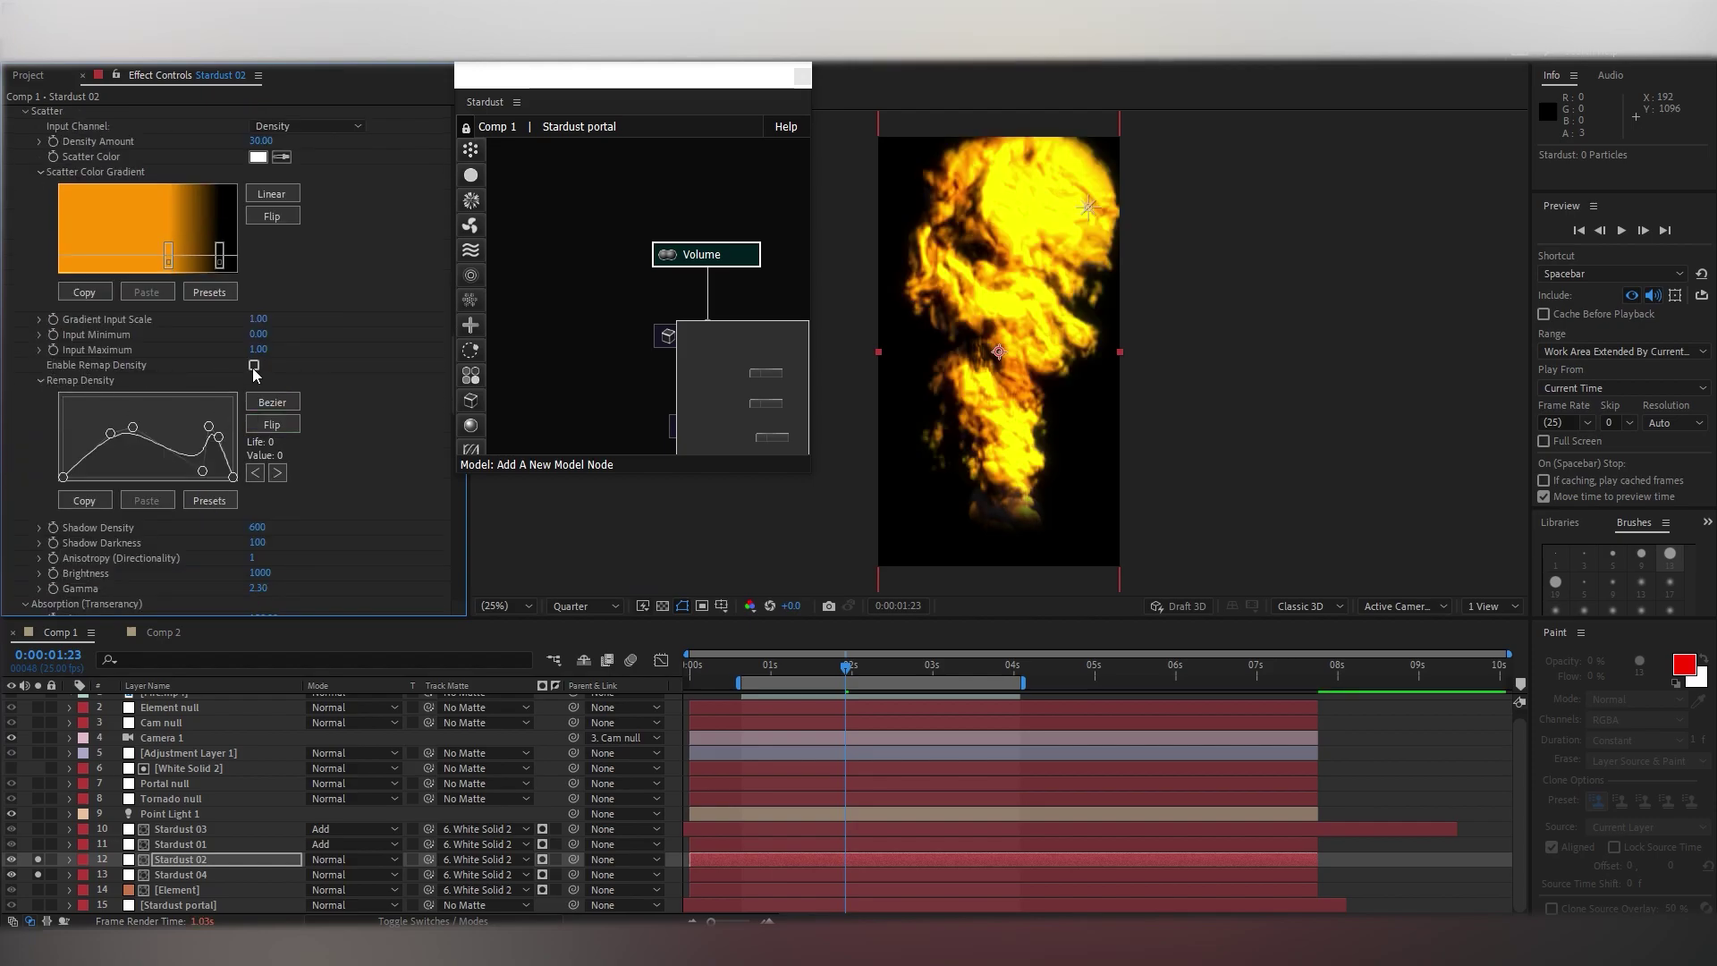
{"action": "left_click", "coordinate": [254, 367]}
{"action": "mouse_move", "coordinate": [112, 440]}
{"action": "left_mouse_down"}
{"action": "mouse_move", "coordinate": [111, 467]}
{"action": "mouse_move", "coordinate": [109, 447]}
{"action": "left_mouse_up"}
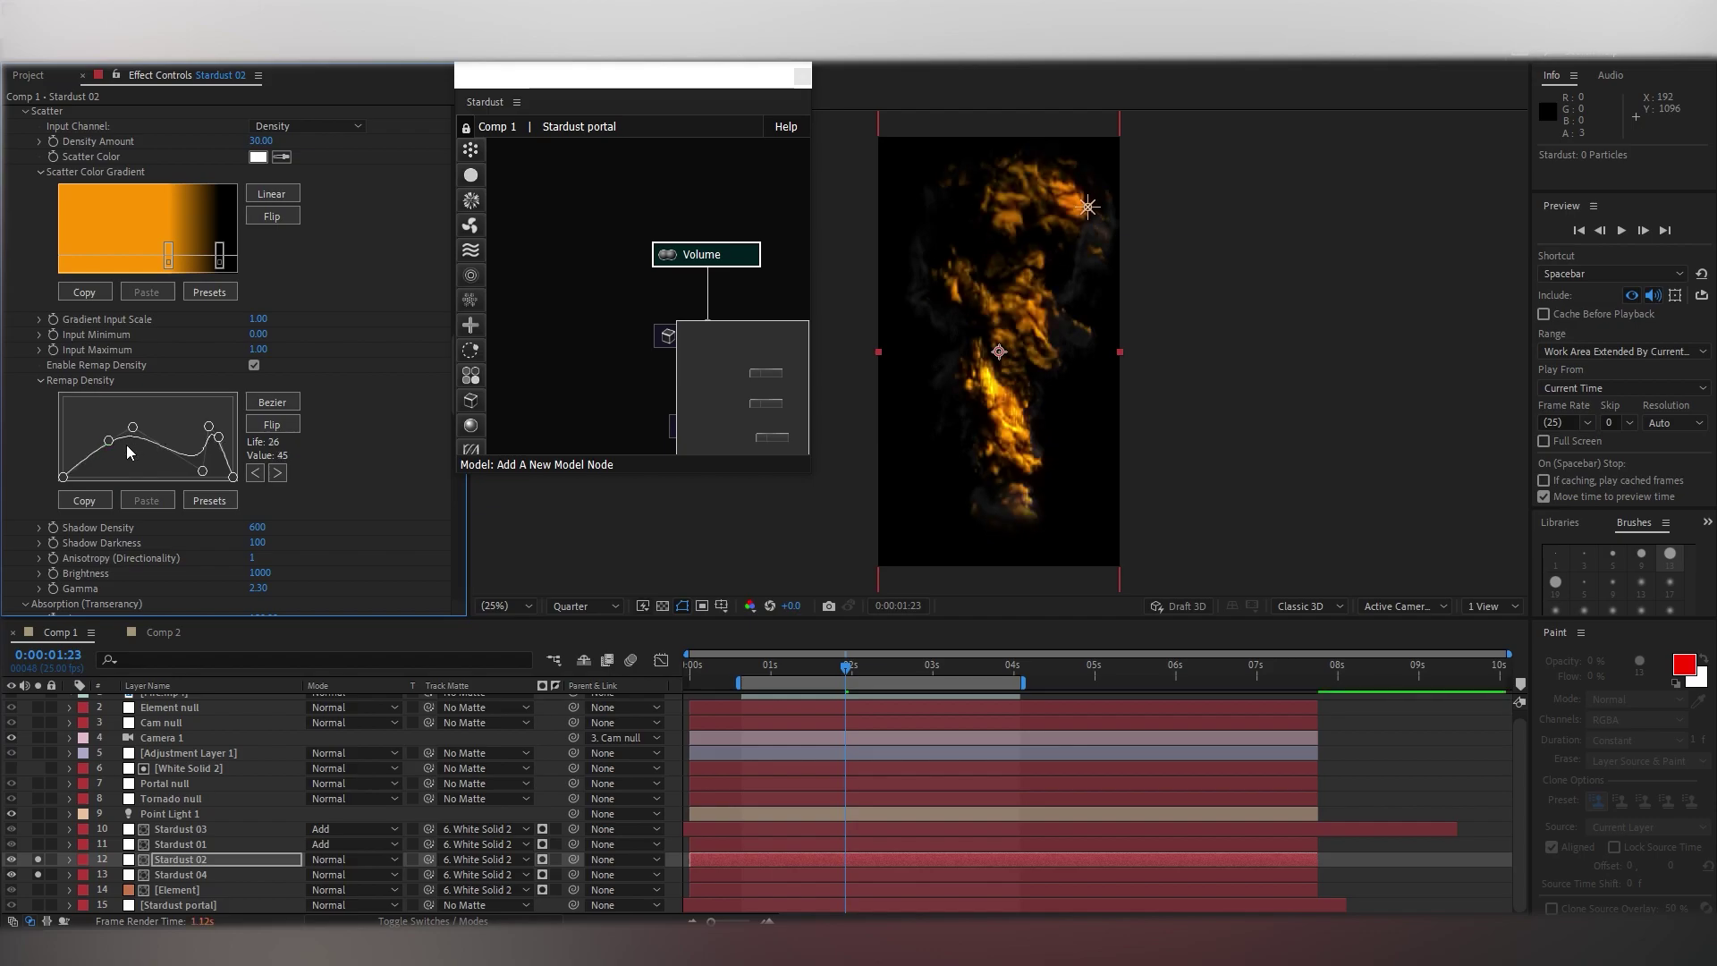
Step: Solo Stardust 01 and Stardust 03 alongside Stardust 02
{"action": "left_click", "coordinate": [180, 845]}
{"action": "left_click", "coordinate": [38, 844]}
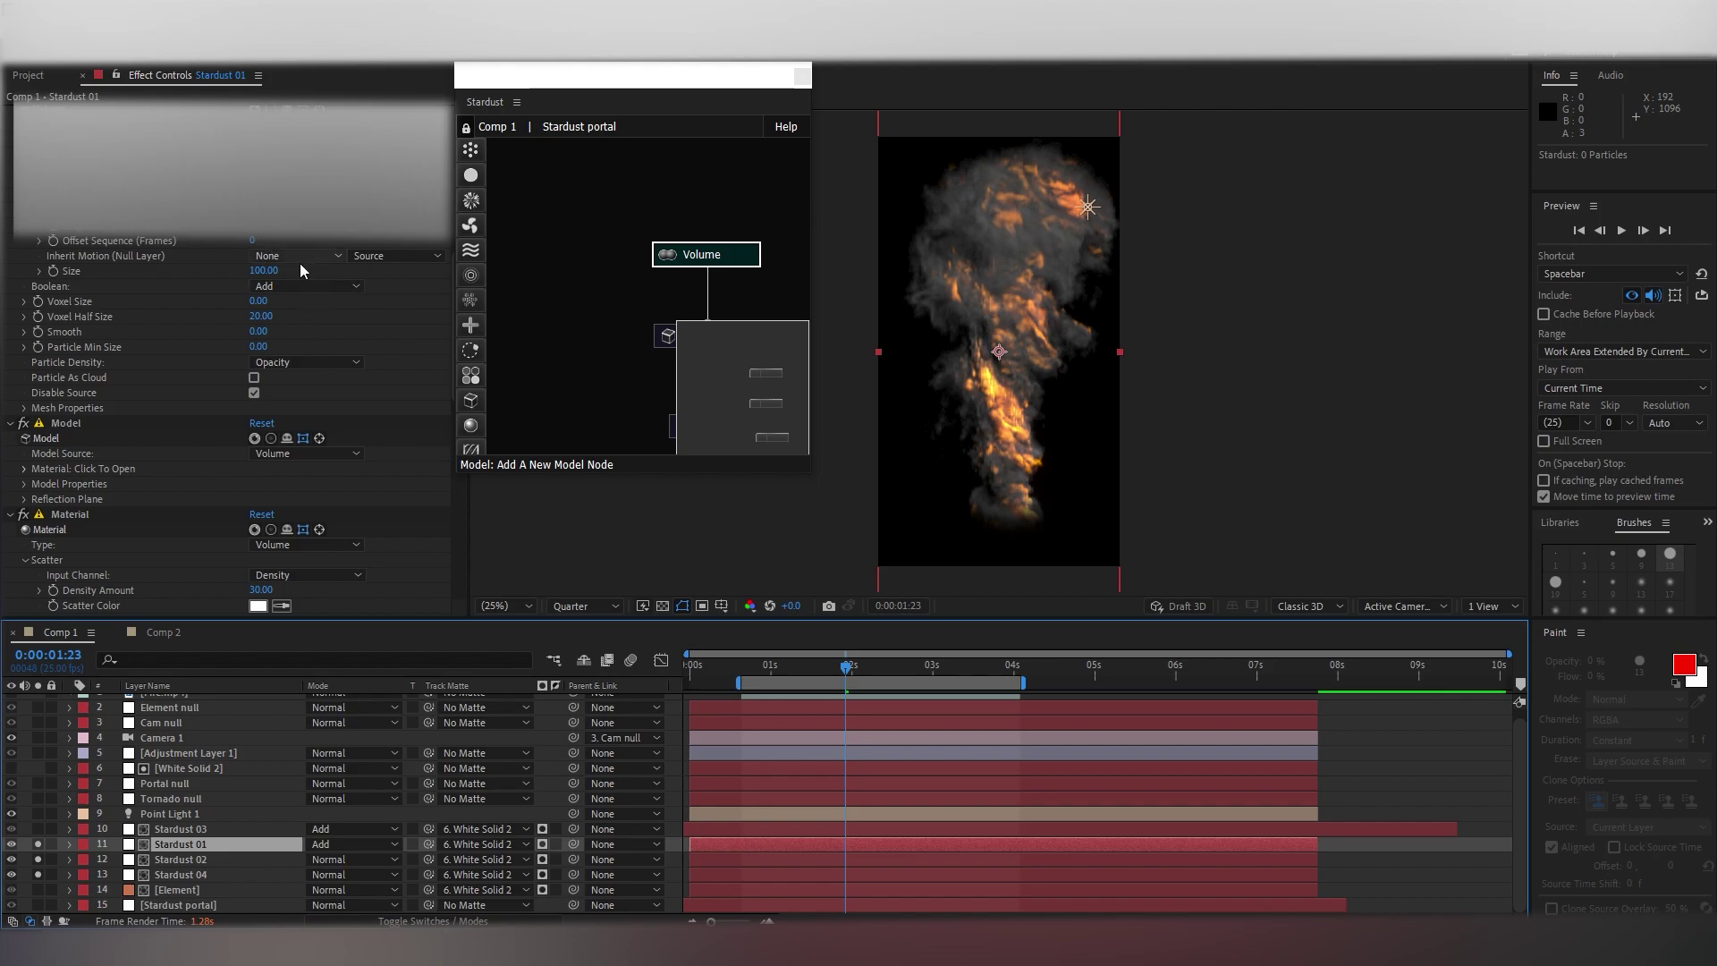
{"action": "scroll", "coordinate": [408, 336], "scroll_direction": "down", "scroll_amount": 5}
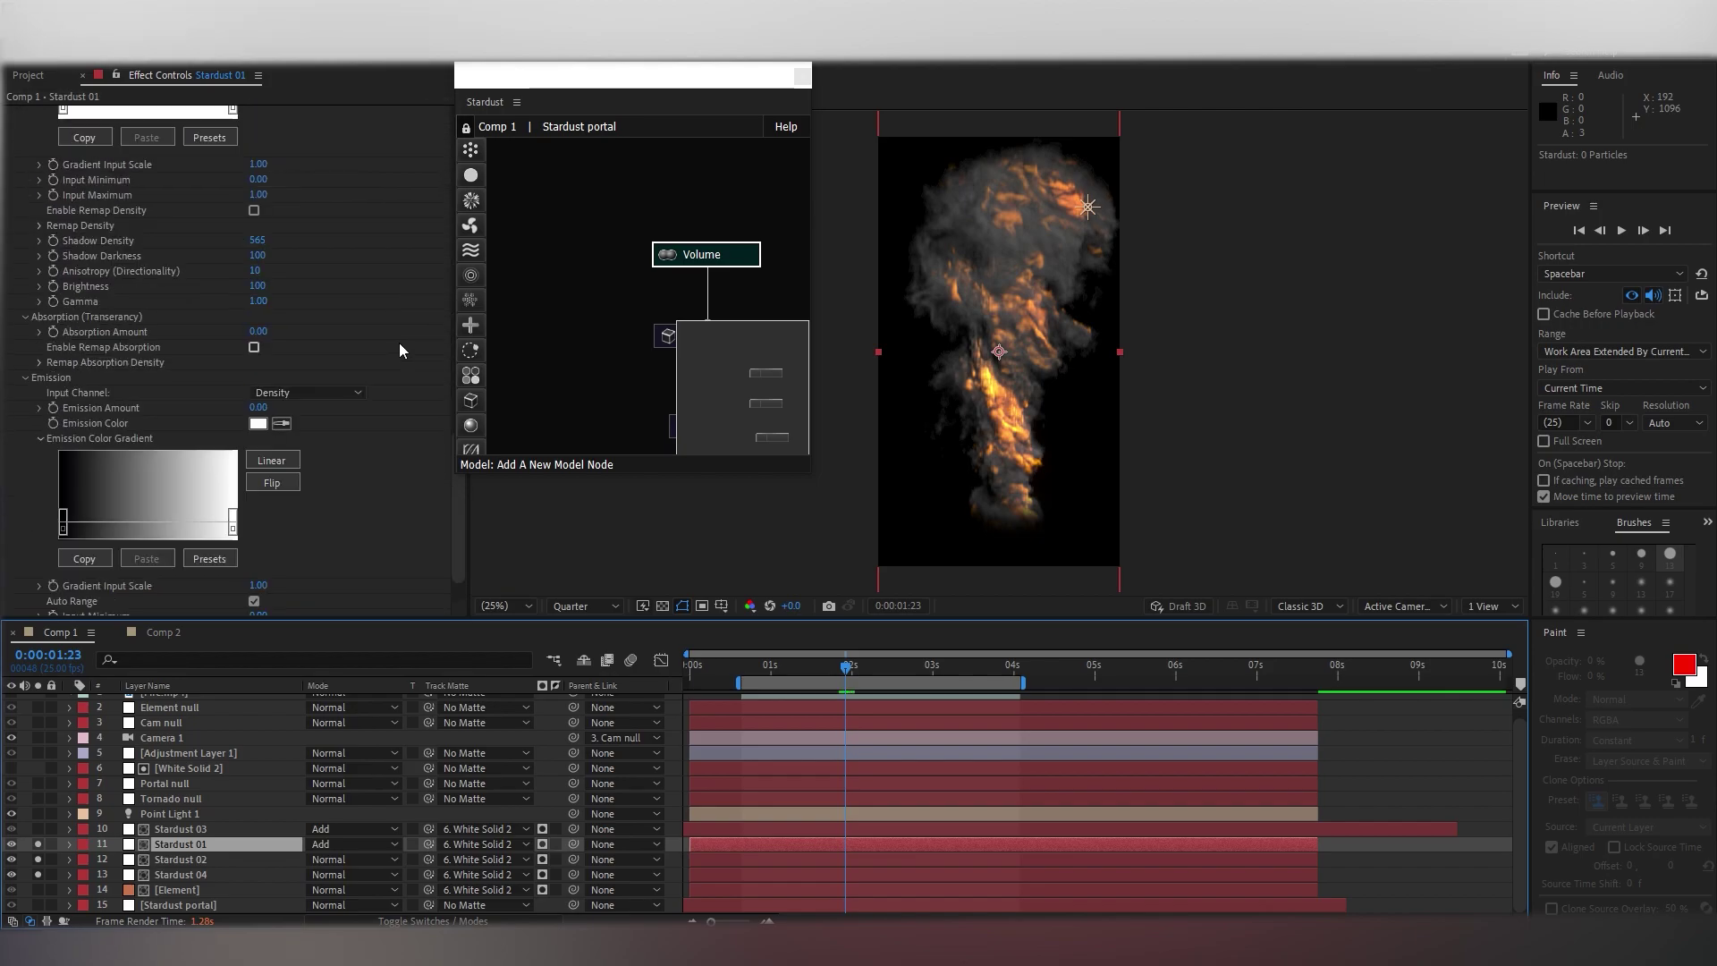
{"action": "left_click", "coordinate": [212, 832]}
{"action": "left_click_drag", "start_coordinate": [37, 830], "coordinate": [38, 844]}
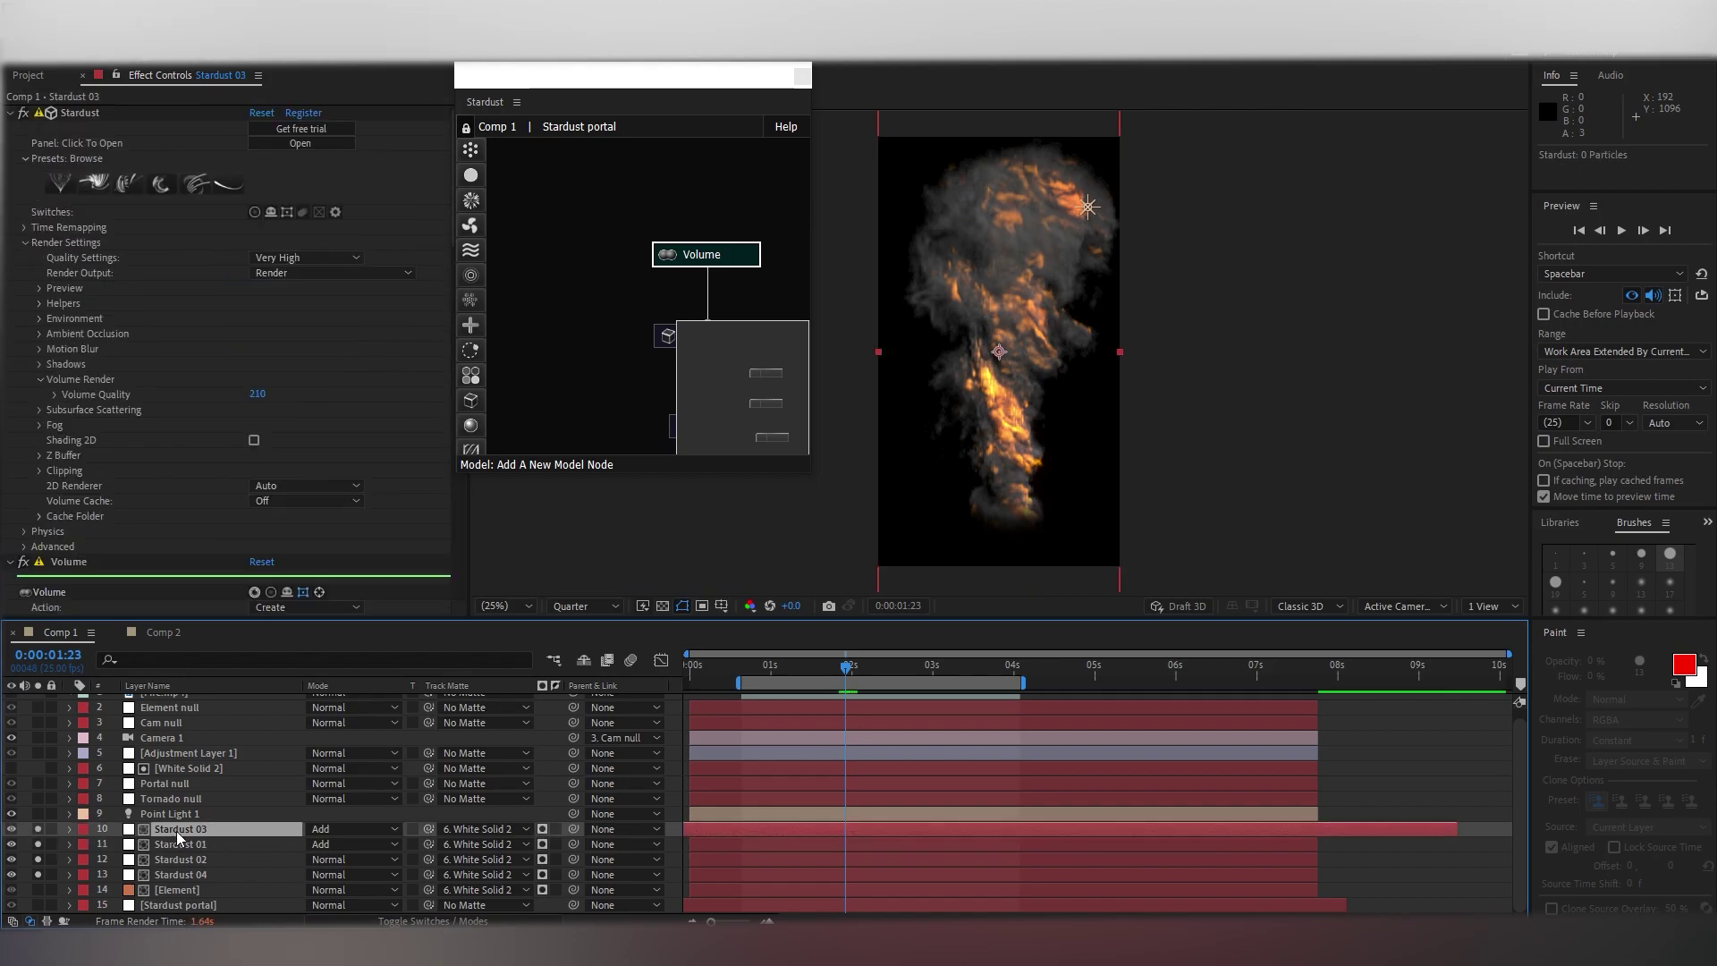
Step: In the Element debris layer's Scene Setup, browse to Cosmobox's Fractal Debris model collection
{"action": "left_click", "coordinate": [31, 890]}
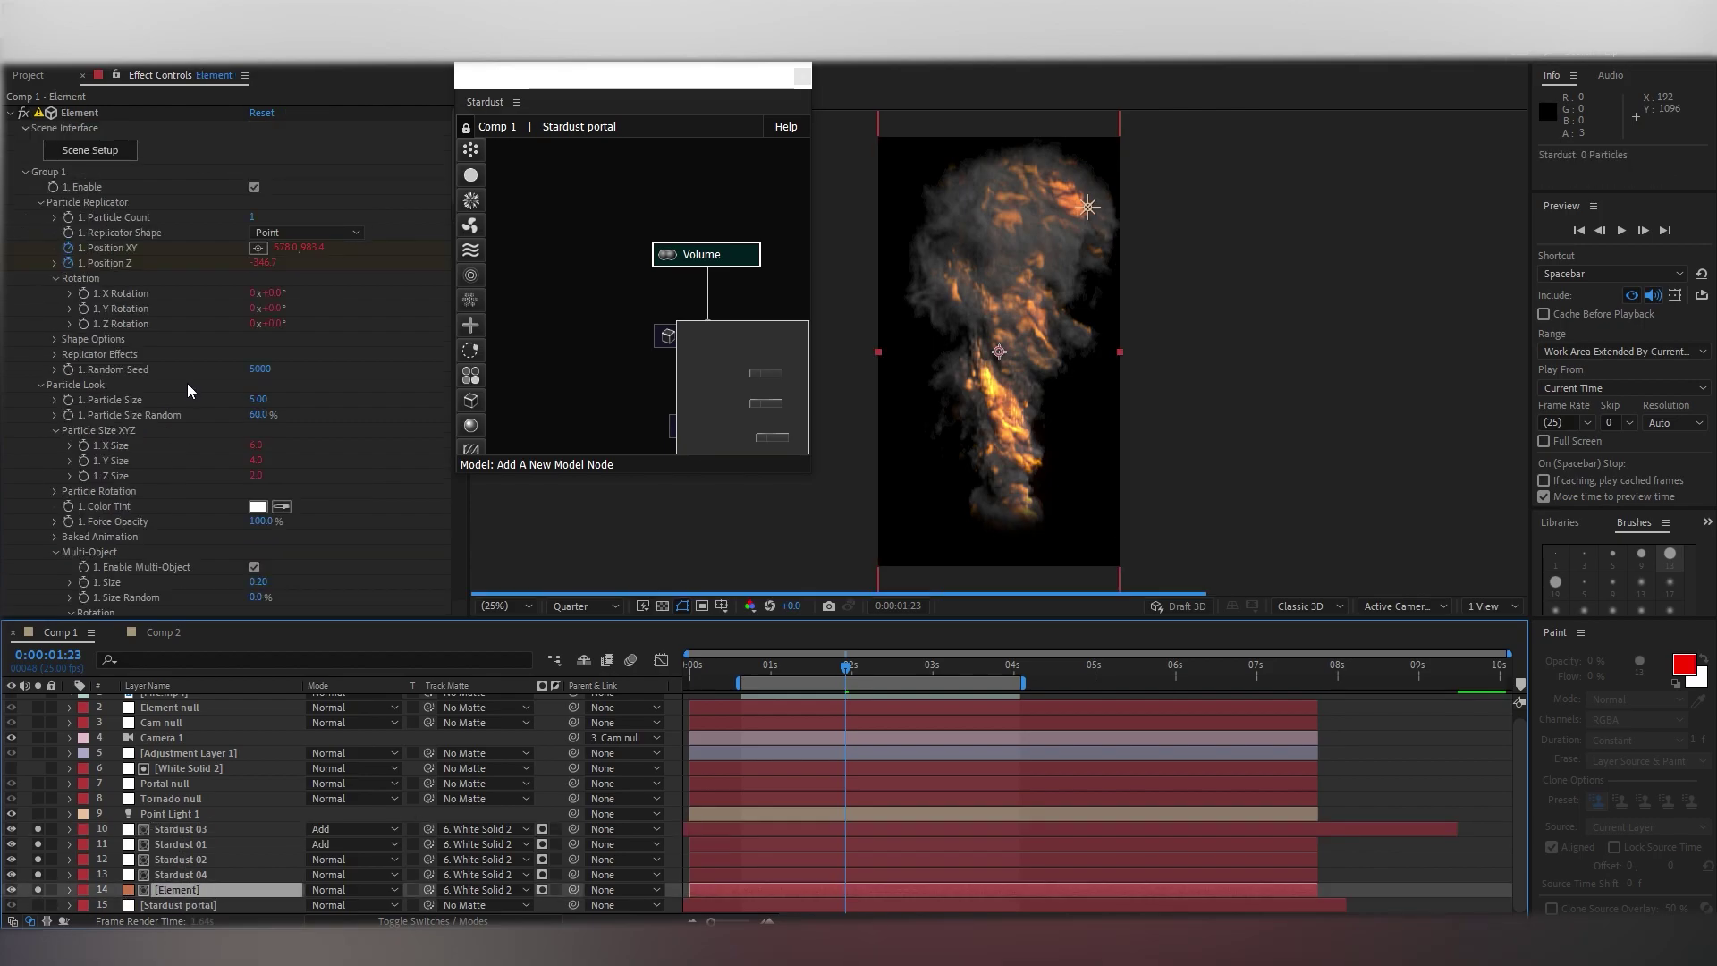
{"action": "left_click", "coordinate": [117, 154]}
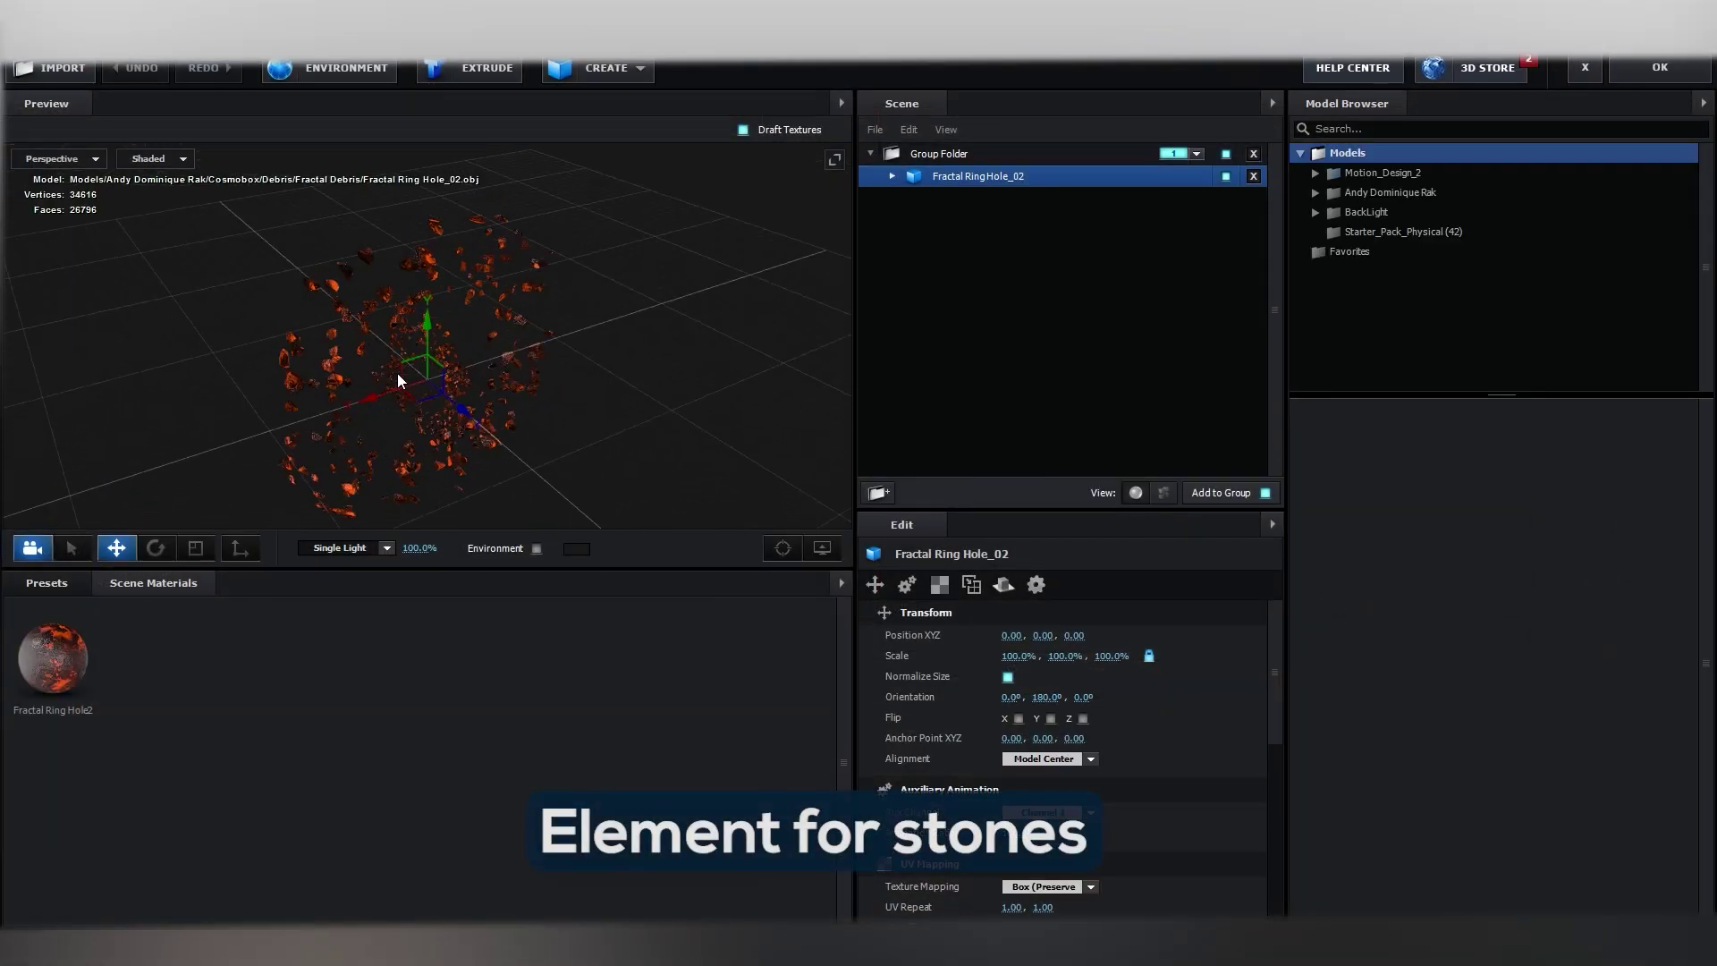
{"action": "double_click", "coordinate": [1393, 192]}
{"action": "double_click", "coordinate": [1384, 212]}
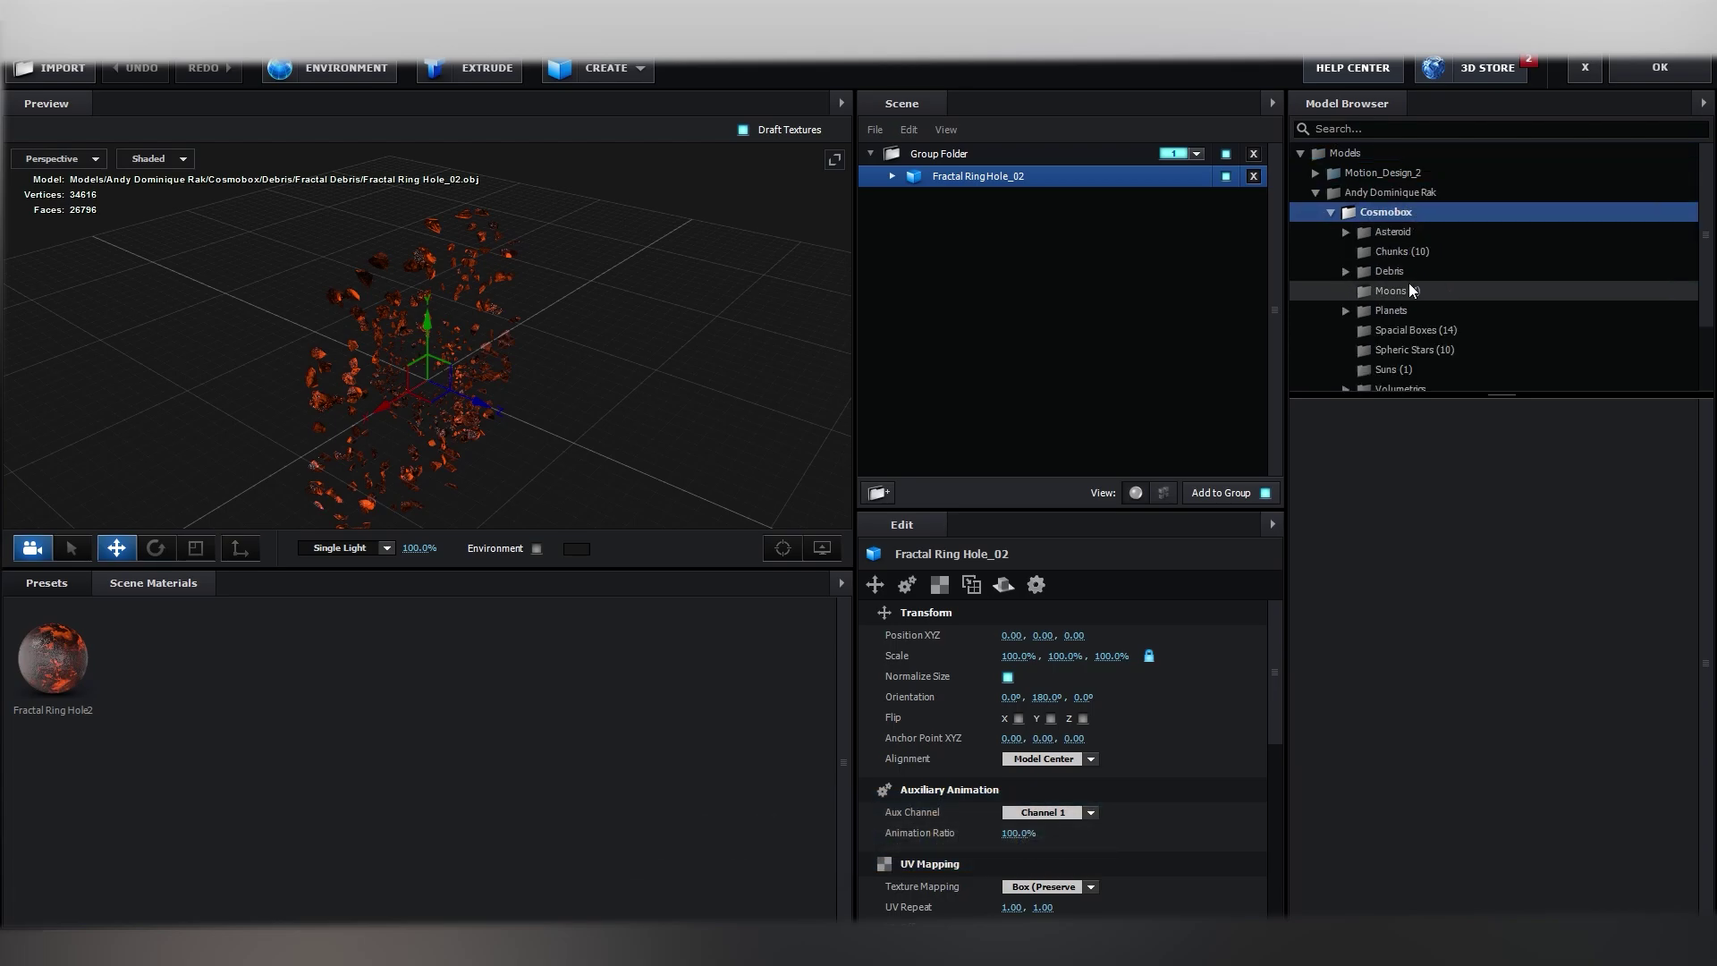
{"action": "double_click", "coordinate": [1389, 271]}
{"action": "left_click", "coordinate": [1429, 290]}
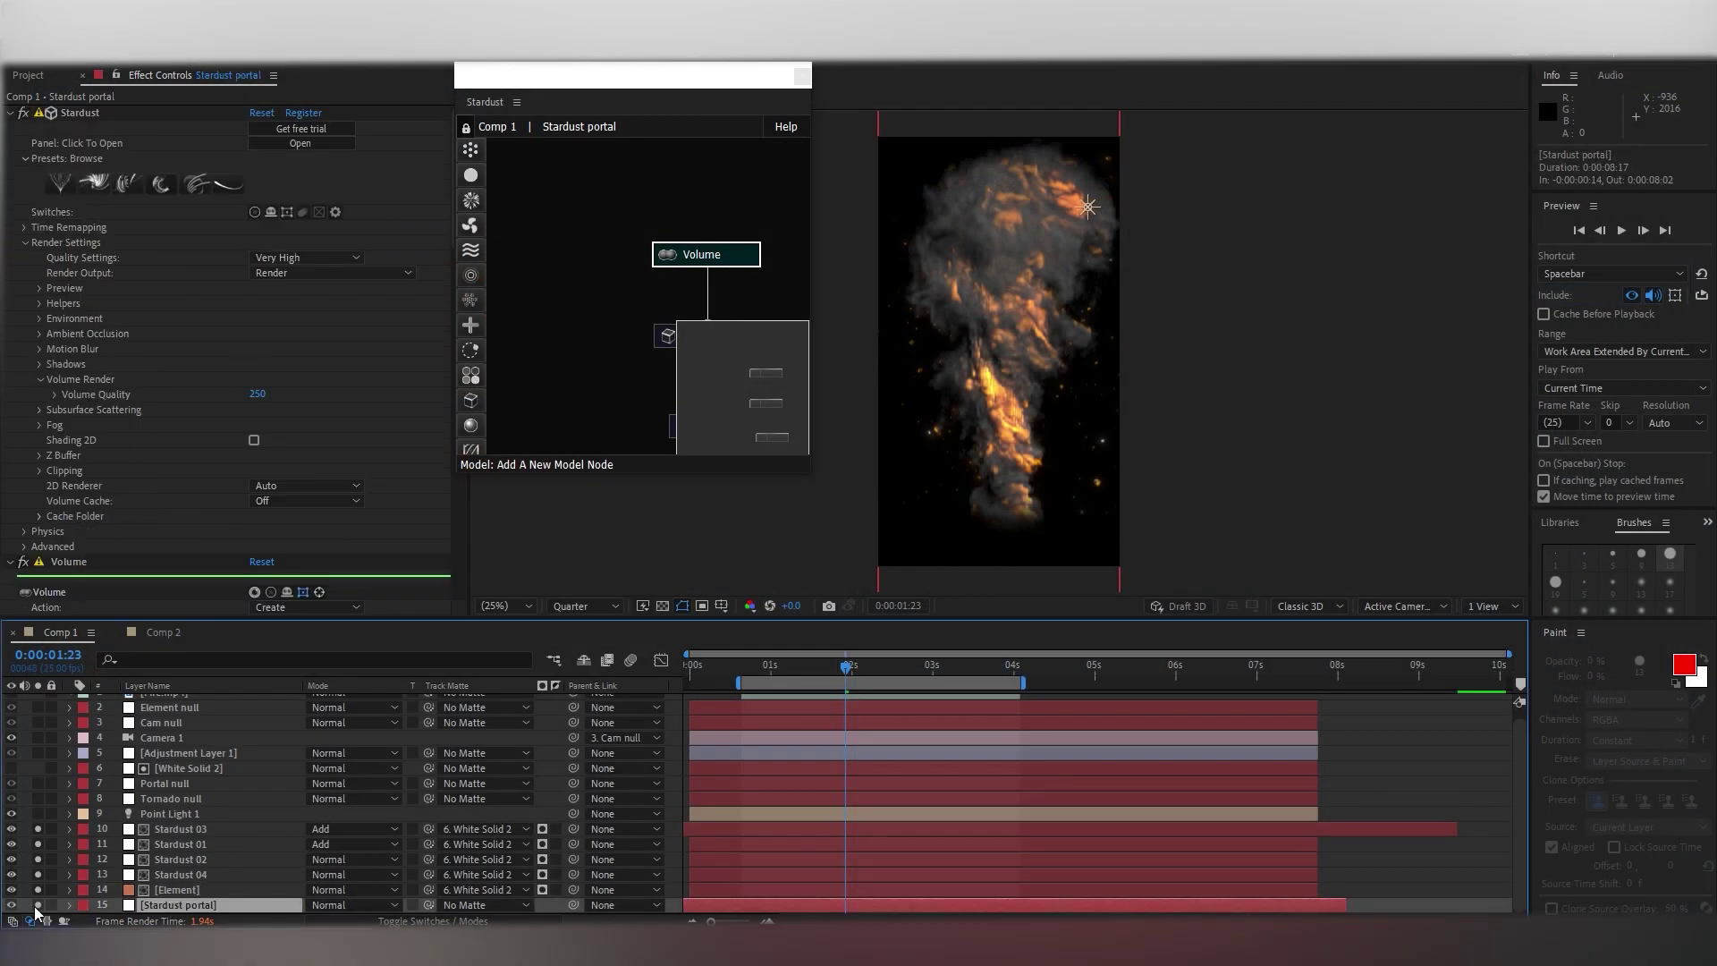
Step: Solo the Stardust portal layer to add its grey ground clouds
{"action": "left_click", "coordinate": [37, 906]}
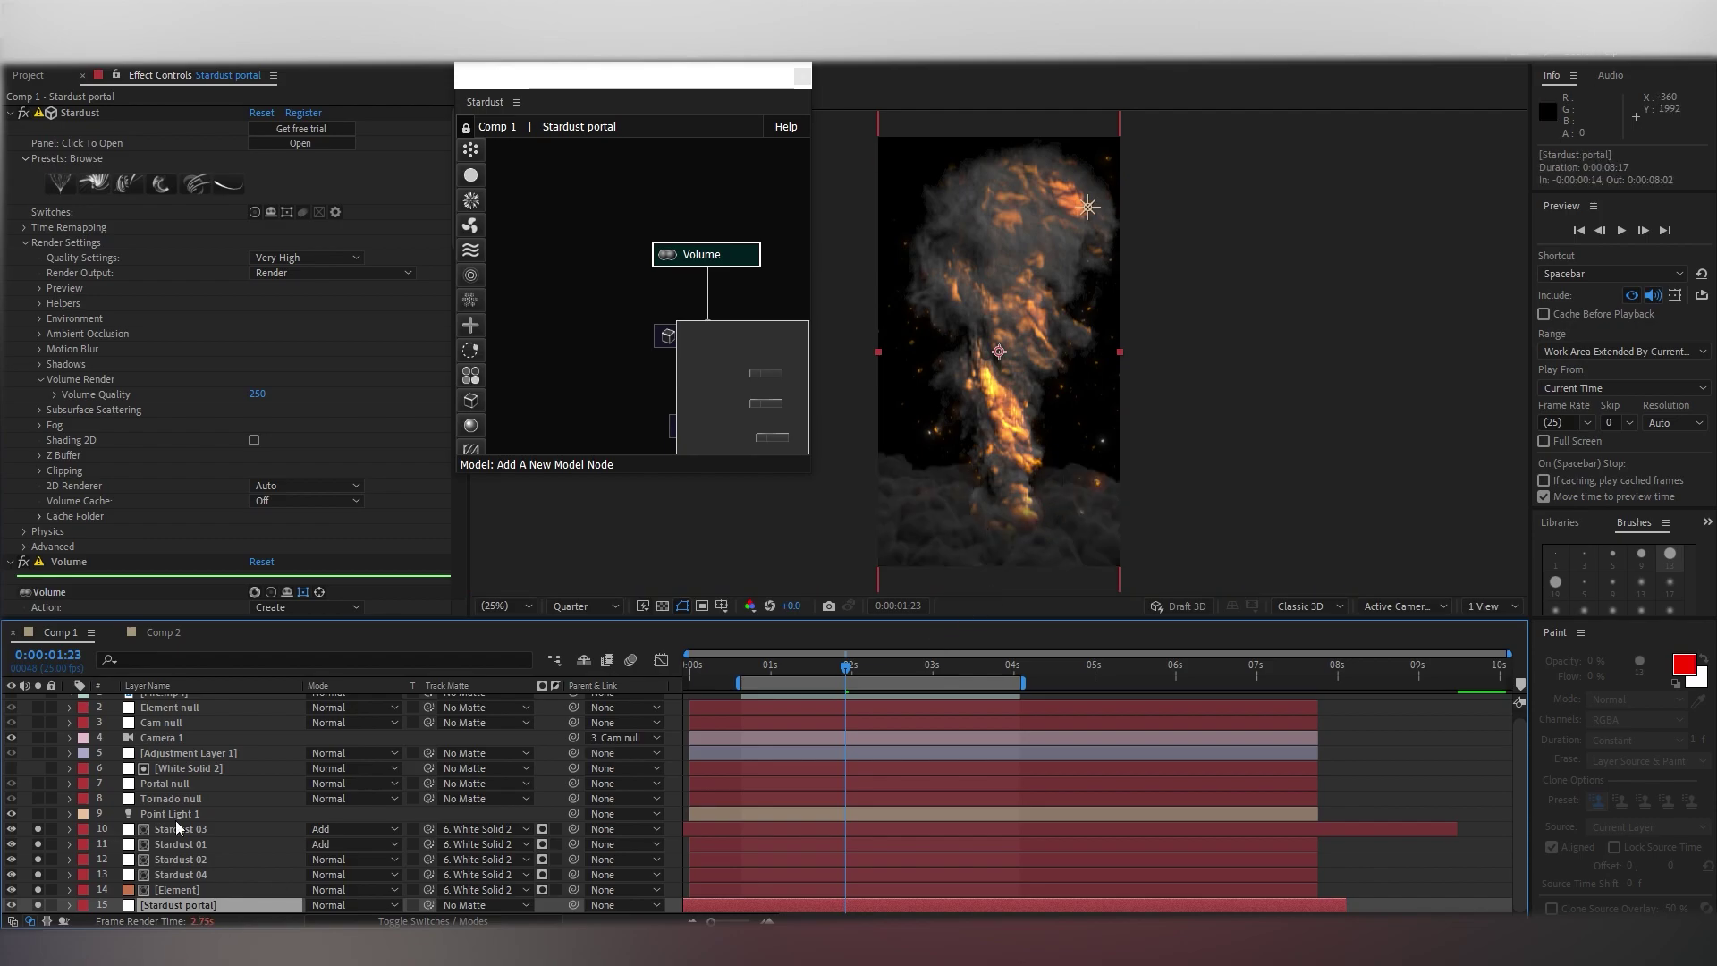
{"action": "scroll", "coordinate": [319, 423], "scroll_direction": "down", "scroll_amount": 3}
{"action": "scroll", "coordinate": [320, 422], "scroll_direction": "down", "scroll_amount": 3}
{"action": "scroll", "coordinate": [320, 423], "scroll_direction": "down", "scroll_amount": 4}
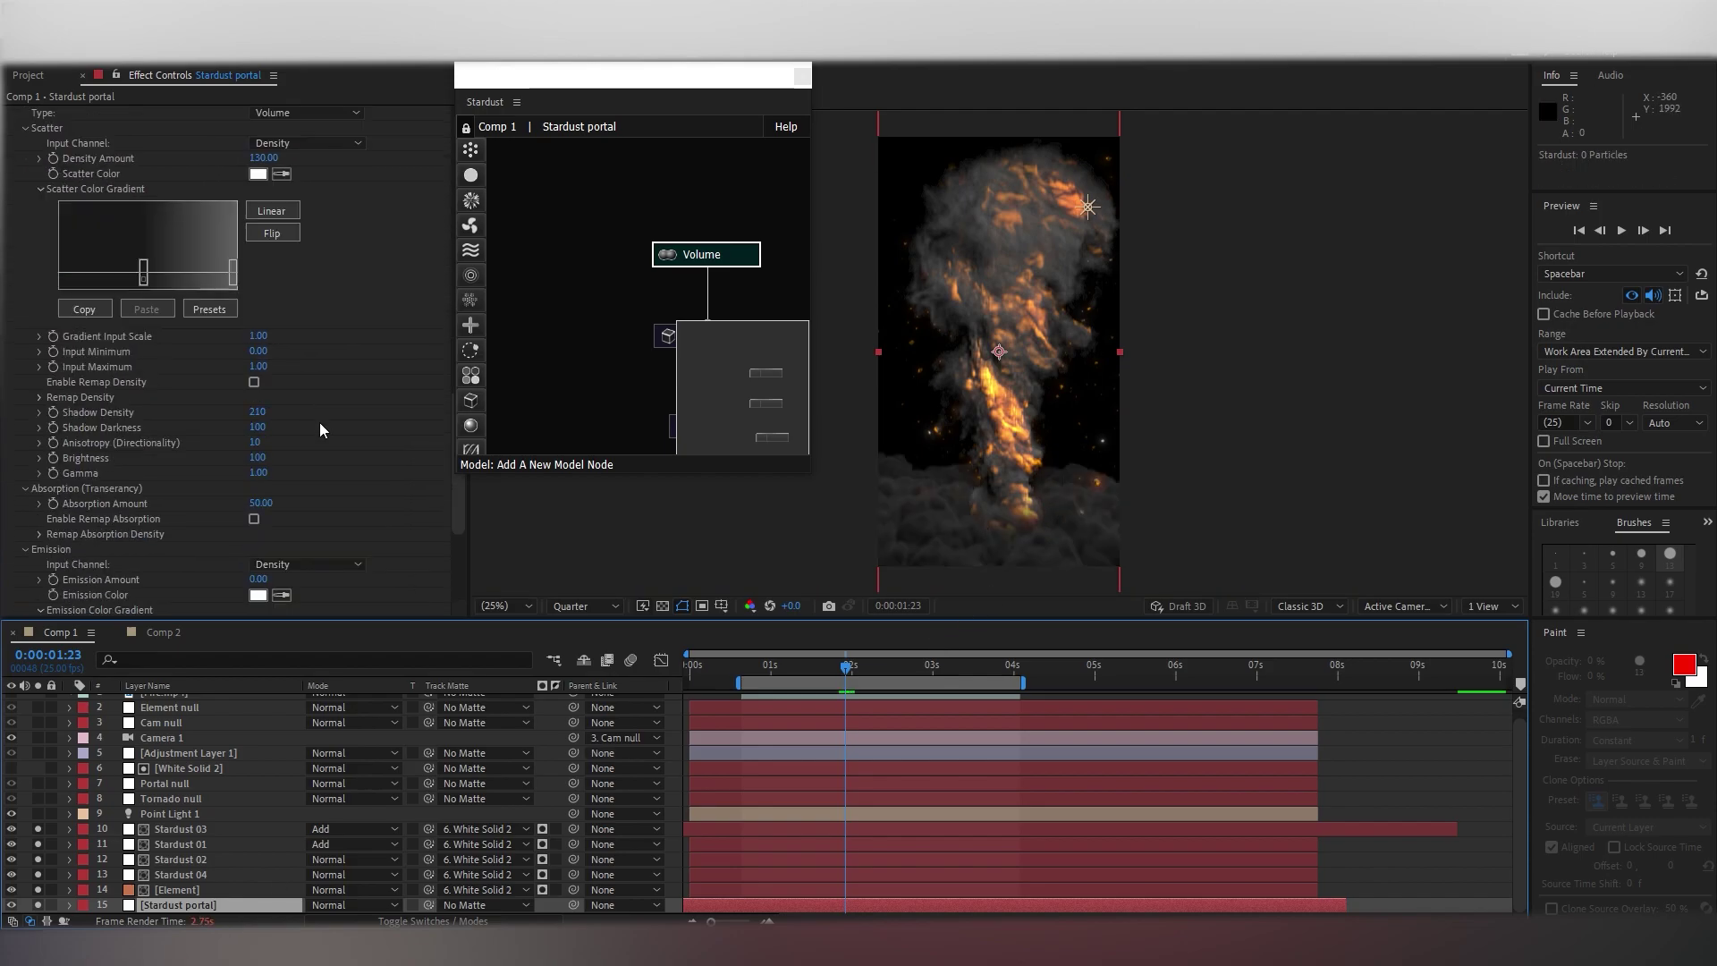
{"action": "scroll", "coordinate": [320, 423], "scroll_direction": "down", "scroll_amount": 4}
Step: Check the Tornado null, select the Stardust portal layer, and start a preview
{"action": "left_click", "coordinate": [33, 800]}
{"action": "scroll", "coordinate": [181, 753], "scroll_direction": "up", "scroll_amount": 1}
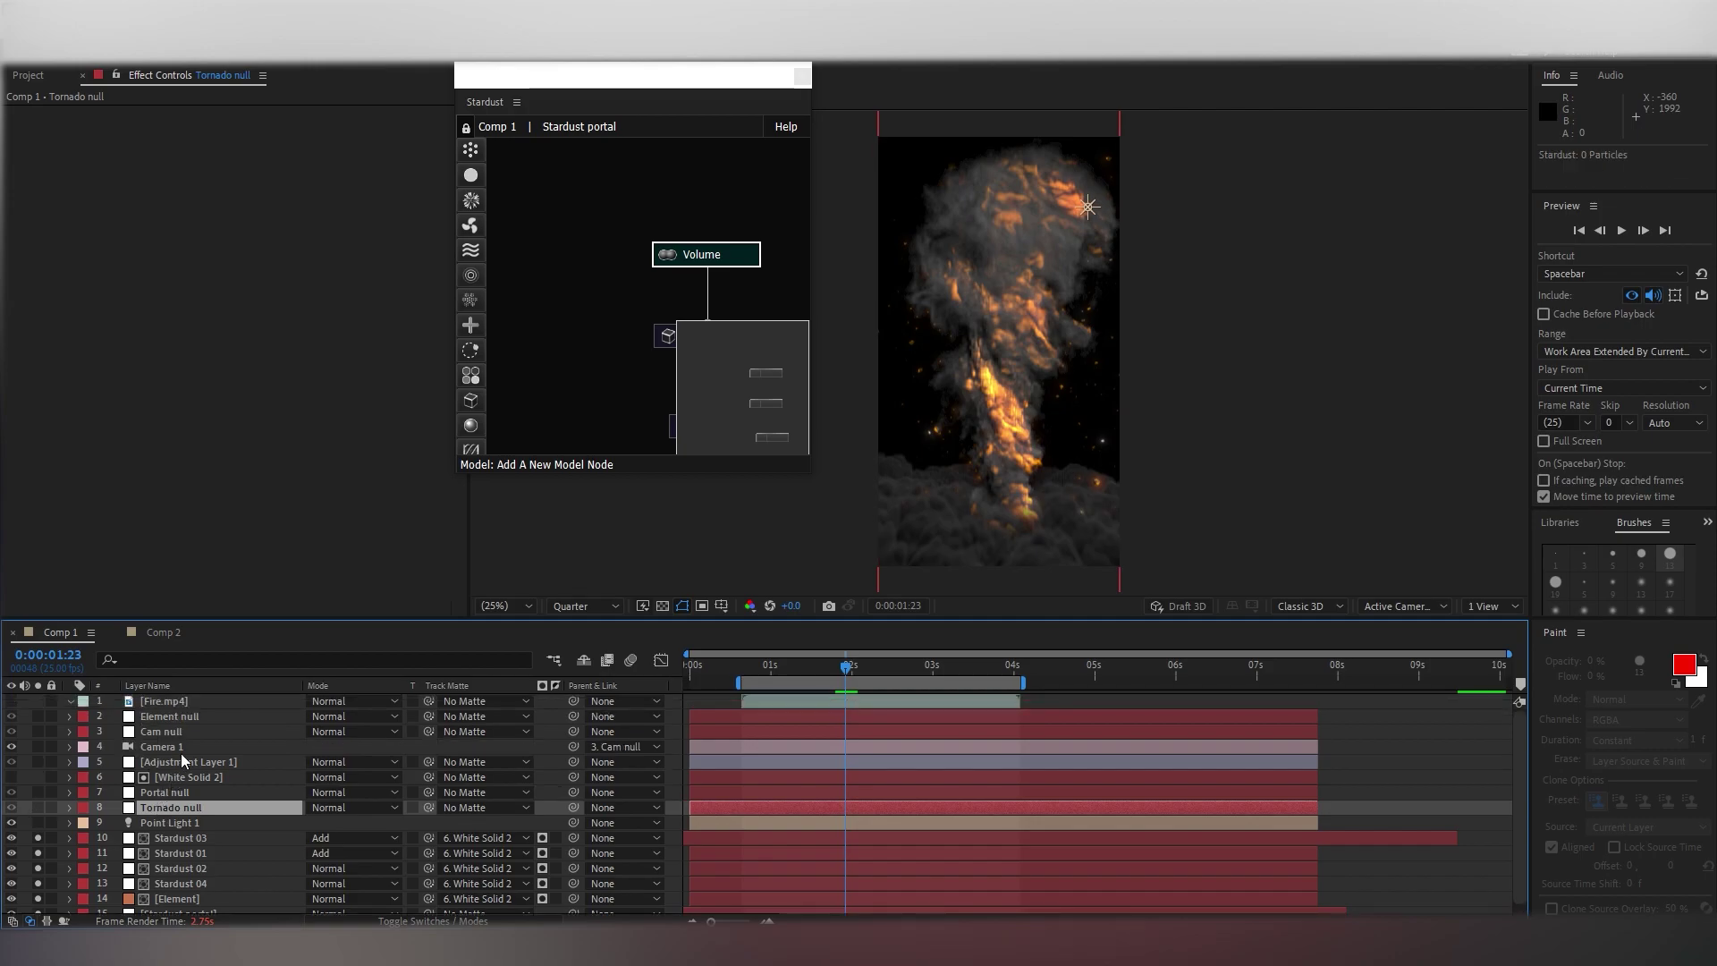
{"action": "left_click", "coordinate": [40, 911]}
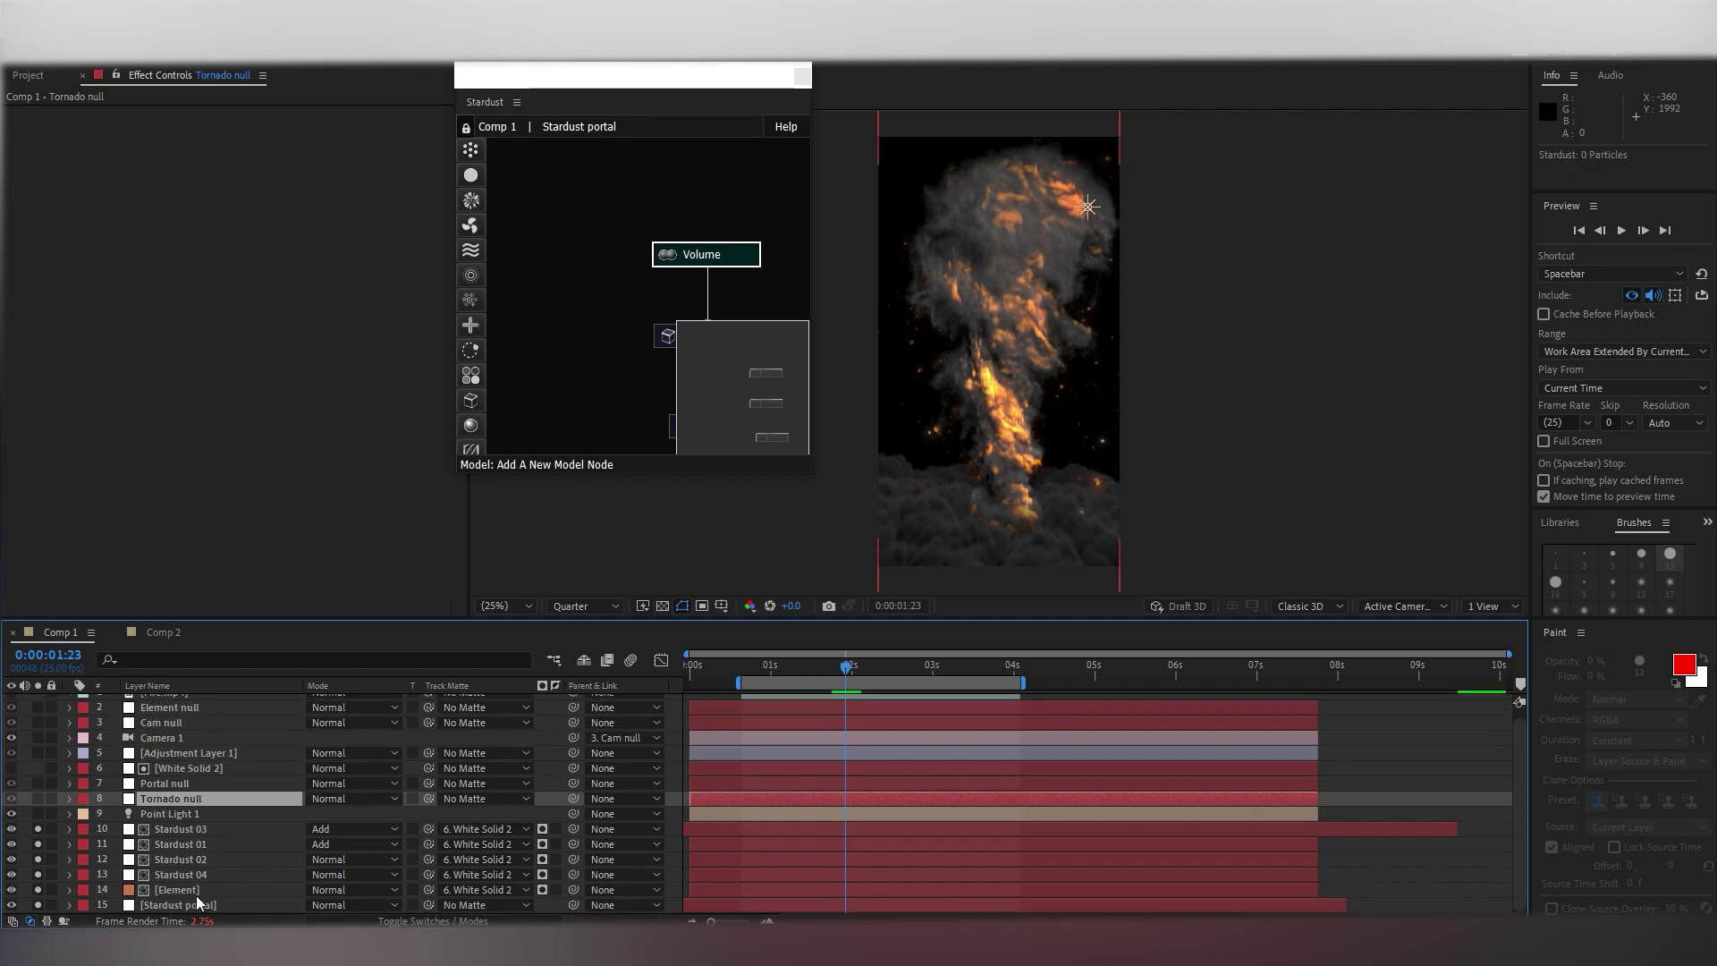
{"action": "key", "text": "space"}
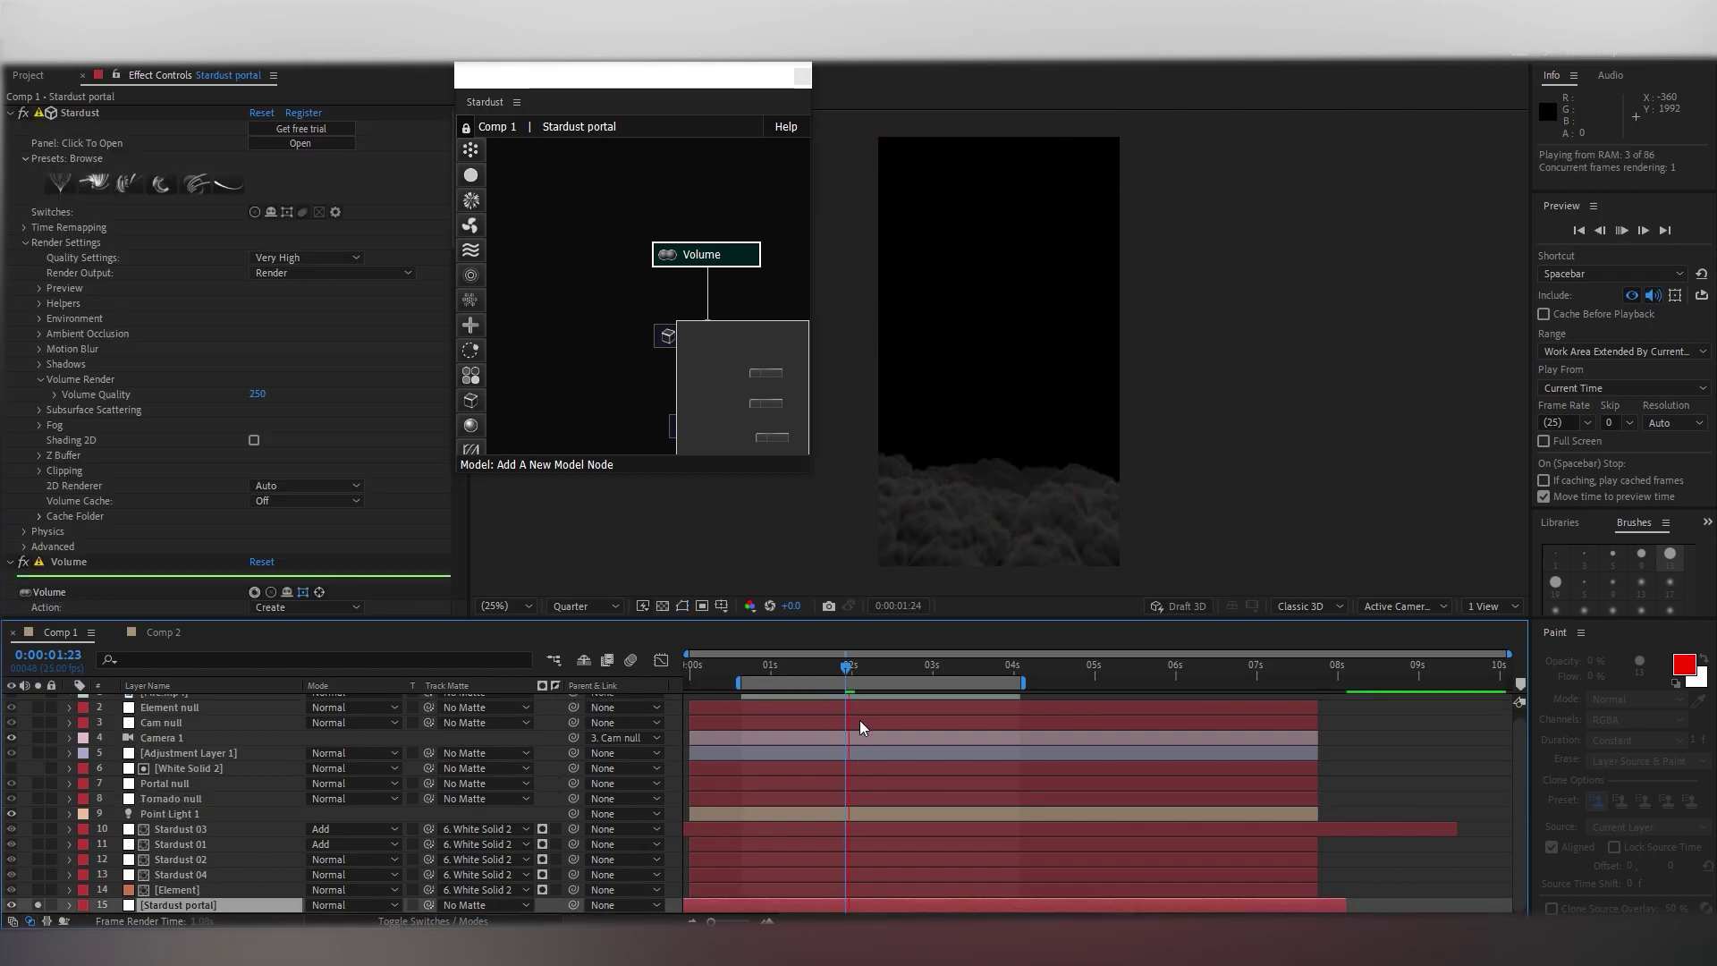
Step: Stop and replay the preview, then move the current time back to 0:00:01:13
{"action": "left_click", "coordinate": [846, 673]}
{"action": "key", "text": "space"}
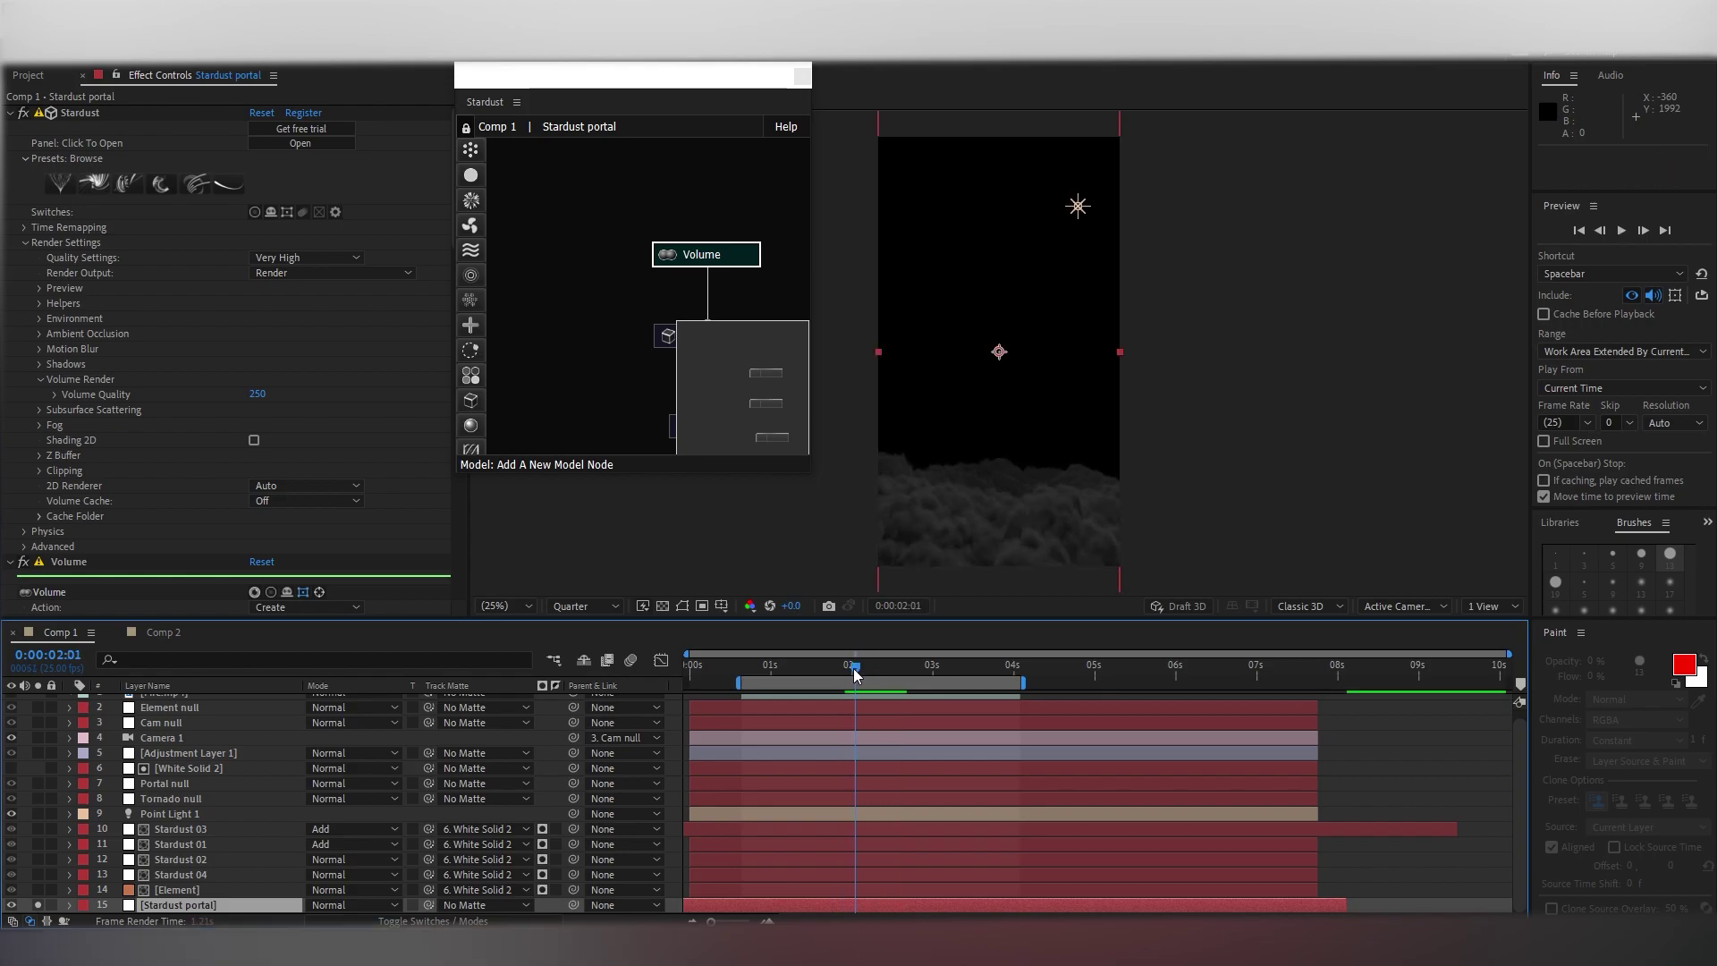
{"action": "mouse_move", "coordinate": [846, 673]}
{"action": "left_mouse_down"}
{"action": "mouse_move", "coordinate": [992, 673]}
{"action": "mouse_move", "coordinate": [813, 672]}
{"action": "left_mouse_up"}
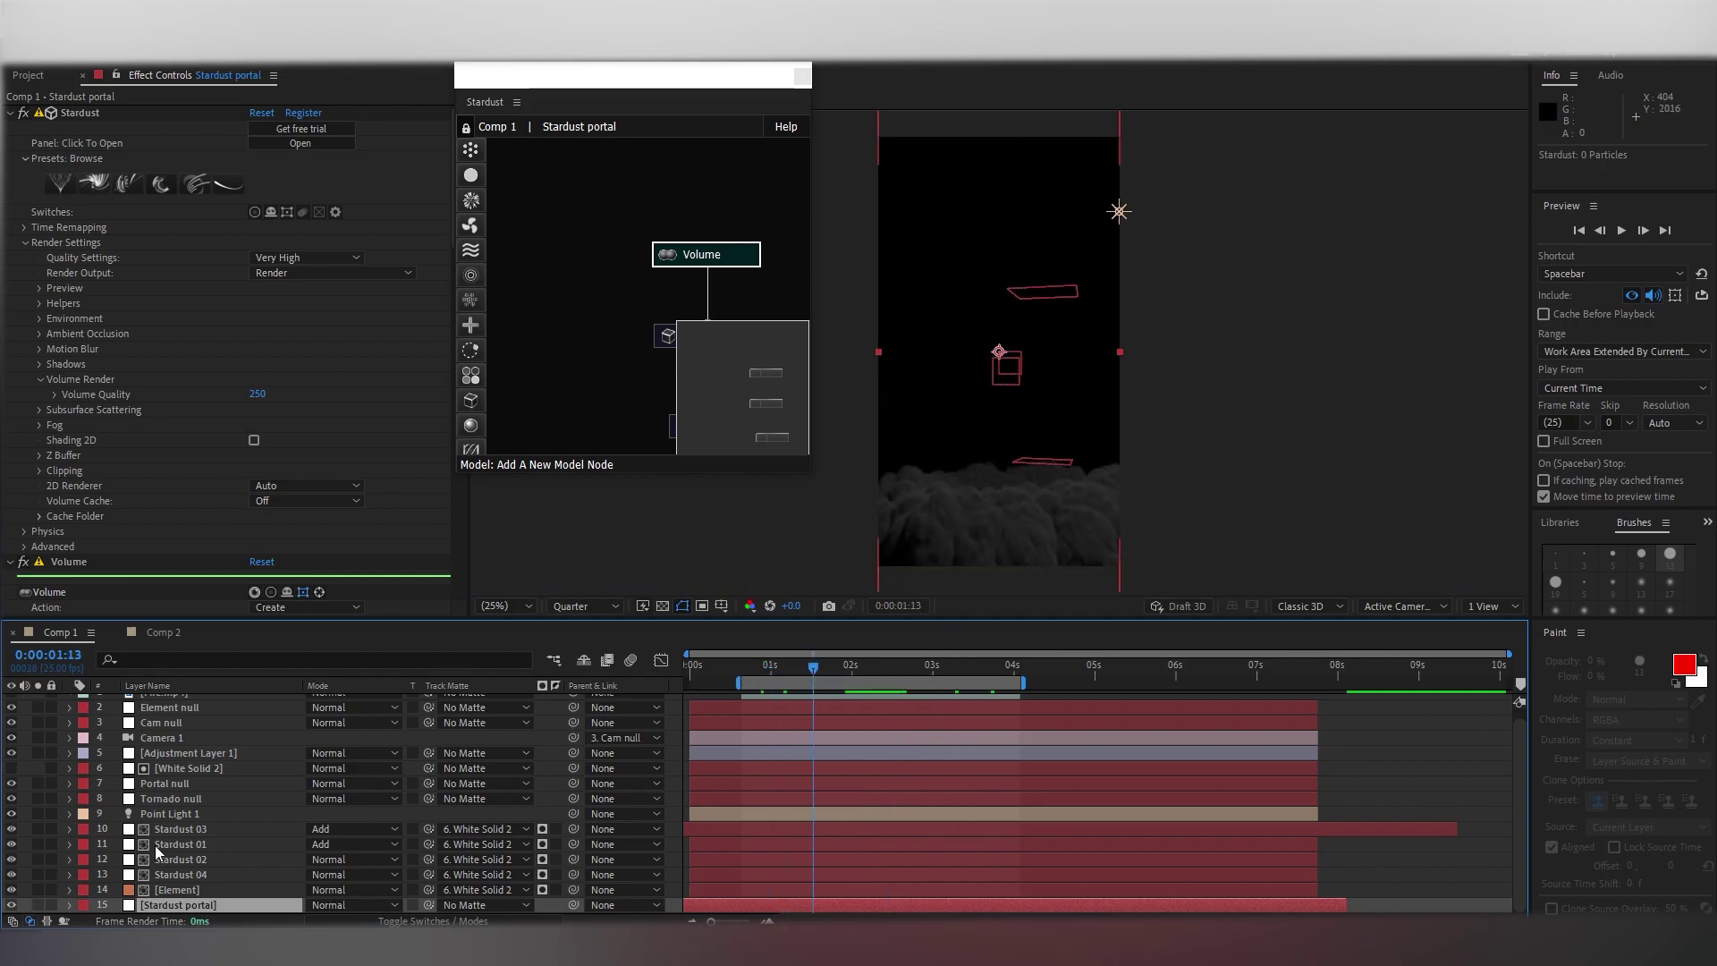
Step: Review Stardust 01 and 02 Curves, Deep Glow and Glow, then solo Fire.mp4 and preview
{"action": "scroll", "coordinate": [170, 725], "scroll_direction": "up", "scroll_amount": 1}
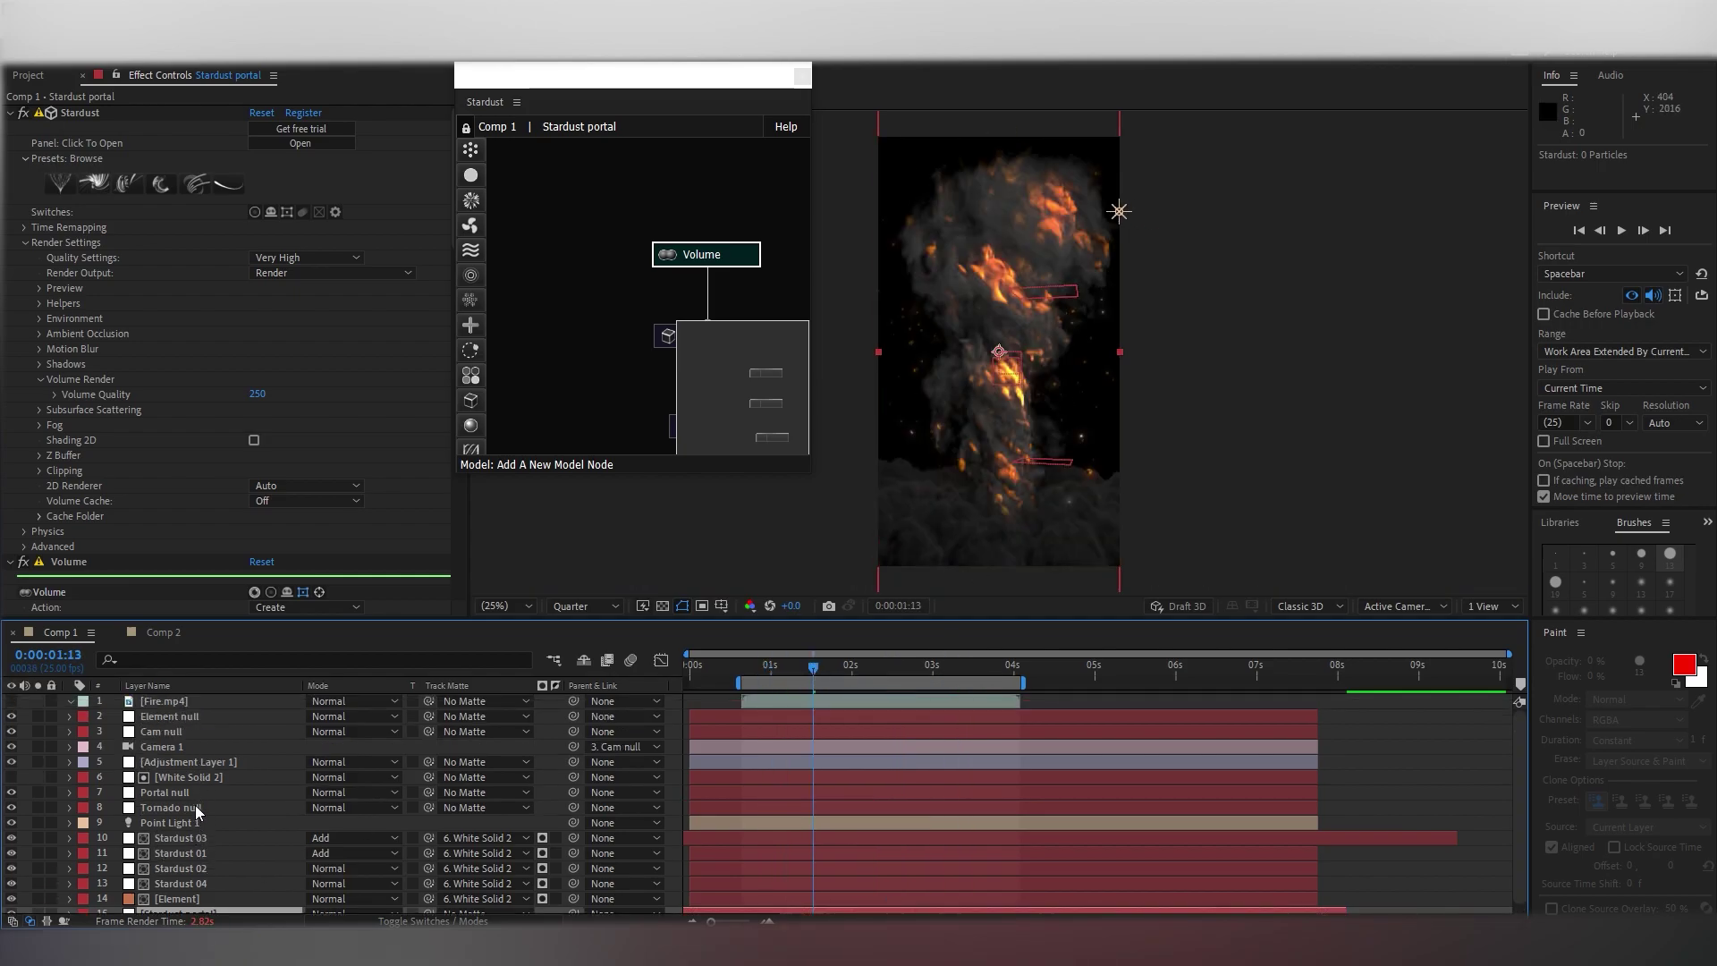
{"action": "left_click", "coordinate": [180, 854]}
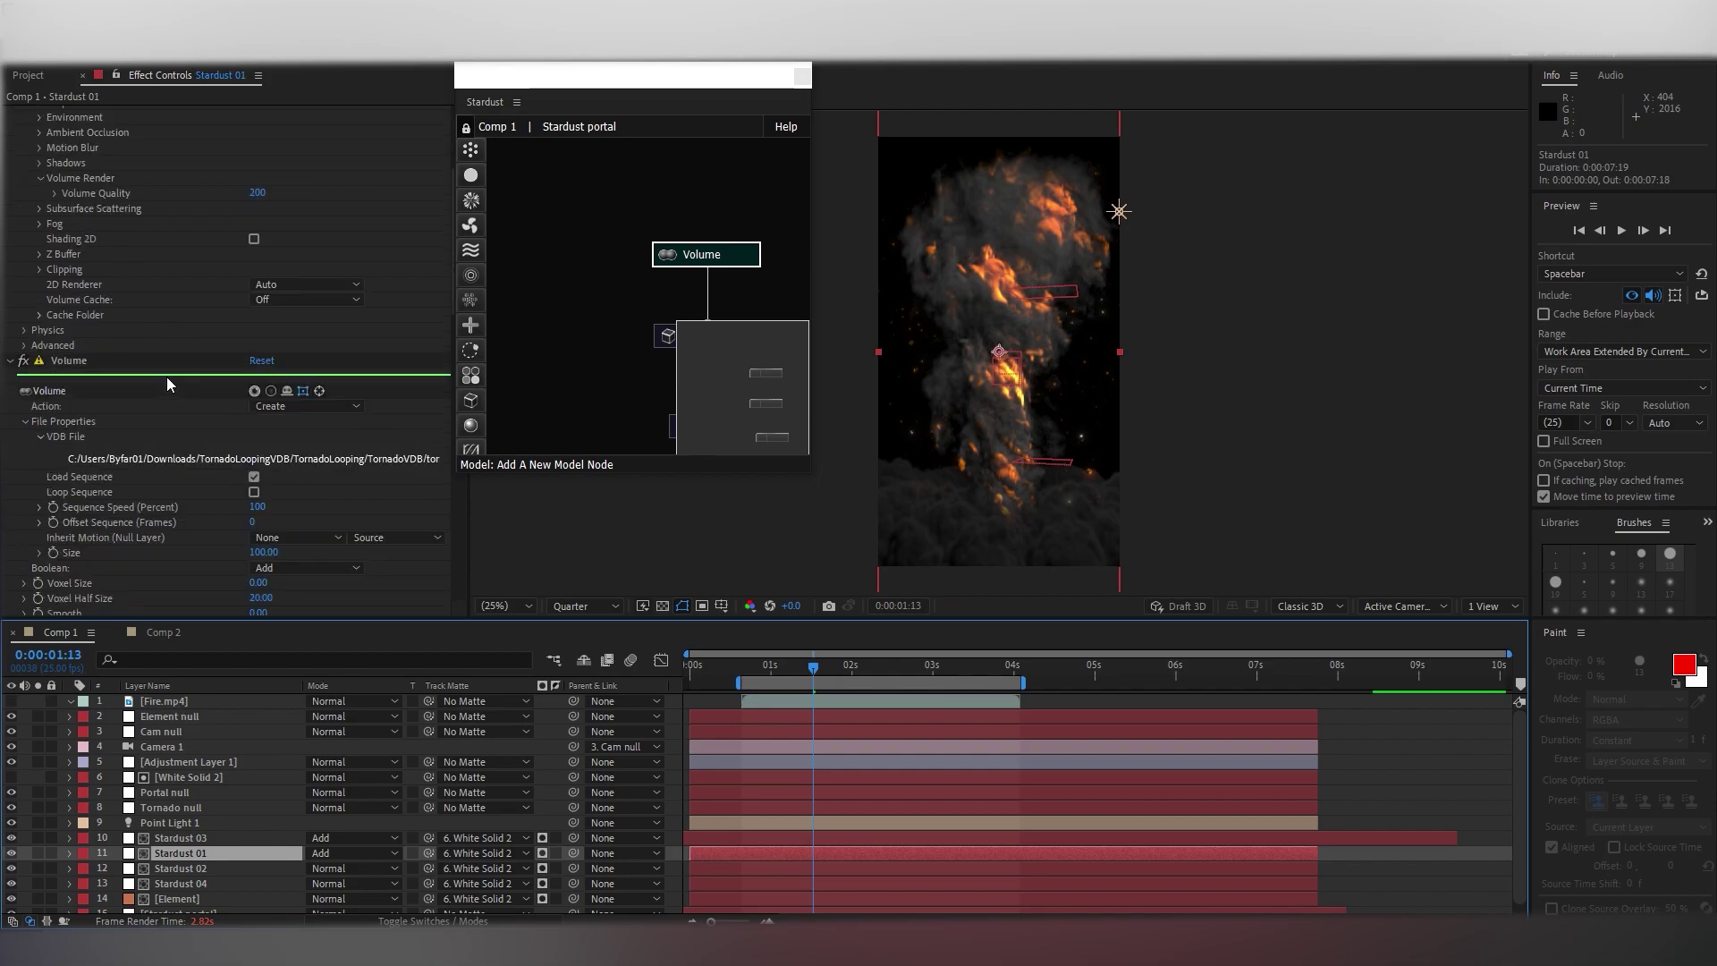
{"action": "left_click", "coordinate": [186, 870]}
{"action": "scroll", "coordinate": [111, 342], "scroll_direction": "down", "scroll_amount": 5}
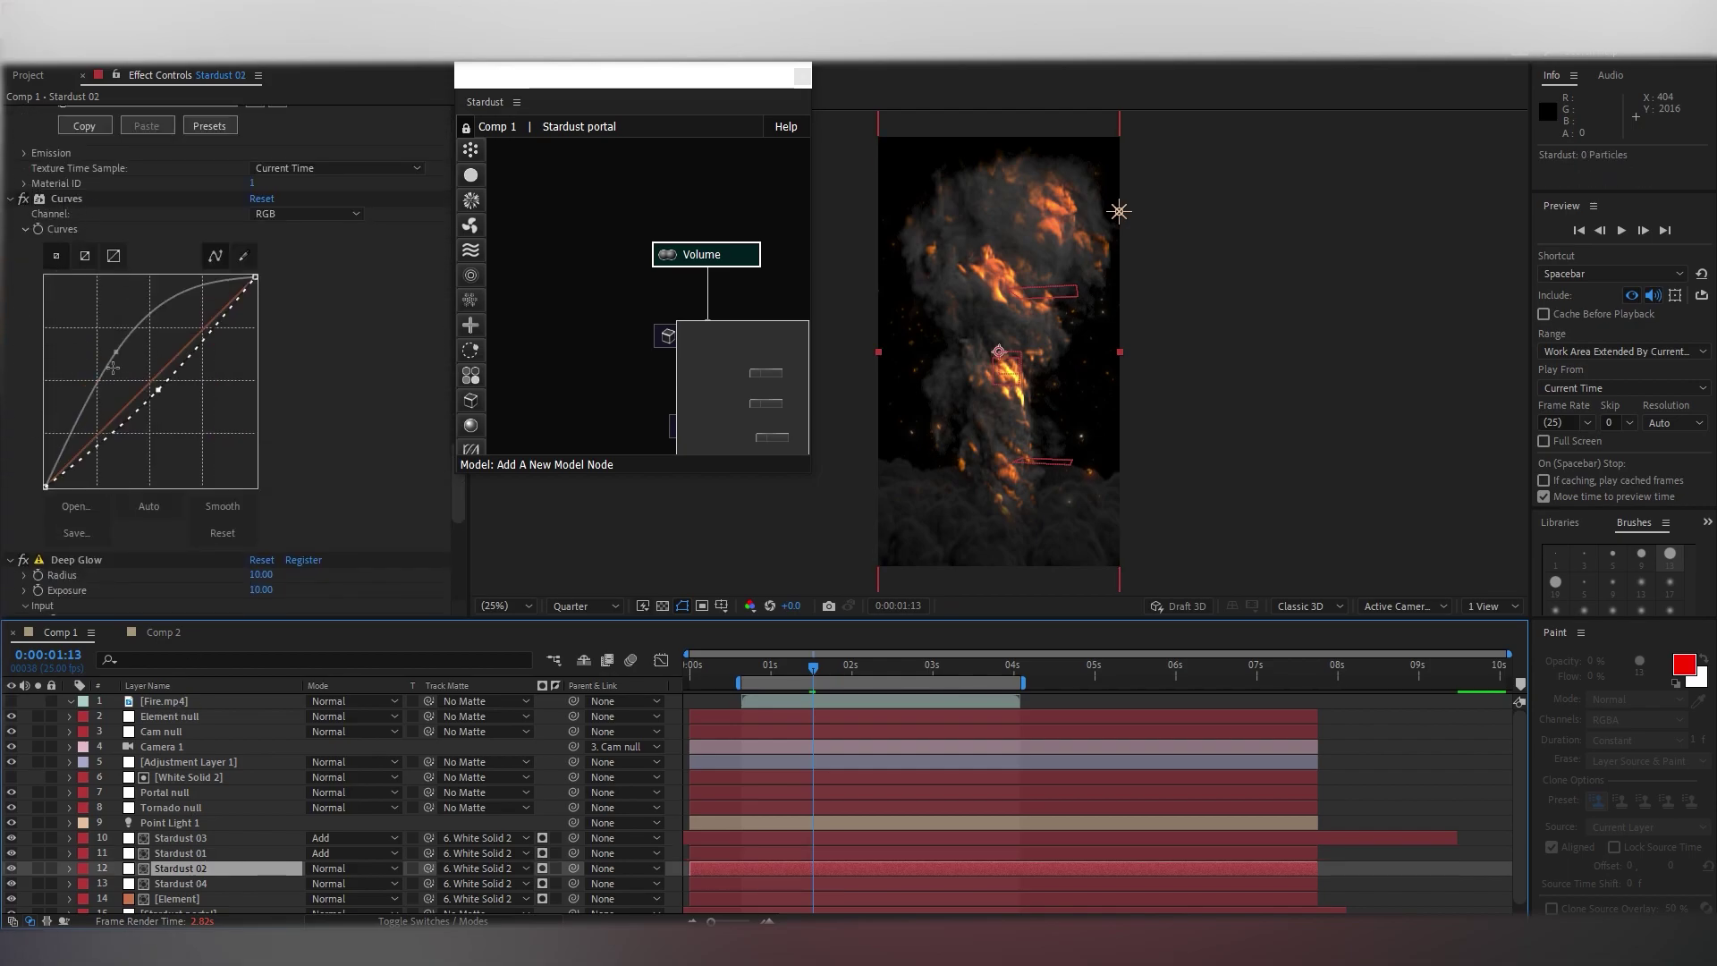
{"action": "scroll", "coordinate": [195, 458], "scroll_direction": "down", "scroll_amount": 4}
{"action": "scroll", "coordinate": [235, 443], "scroll_direction": "down", "scroll_amount": 5}
{"action": "scroll", "coordinate": [195, 453], "scroll_direction": "down", "scroll_amount": 3}
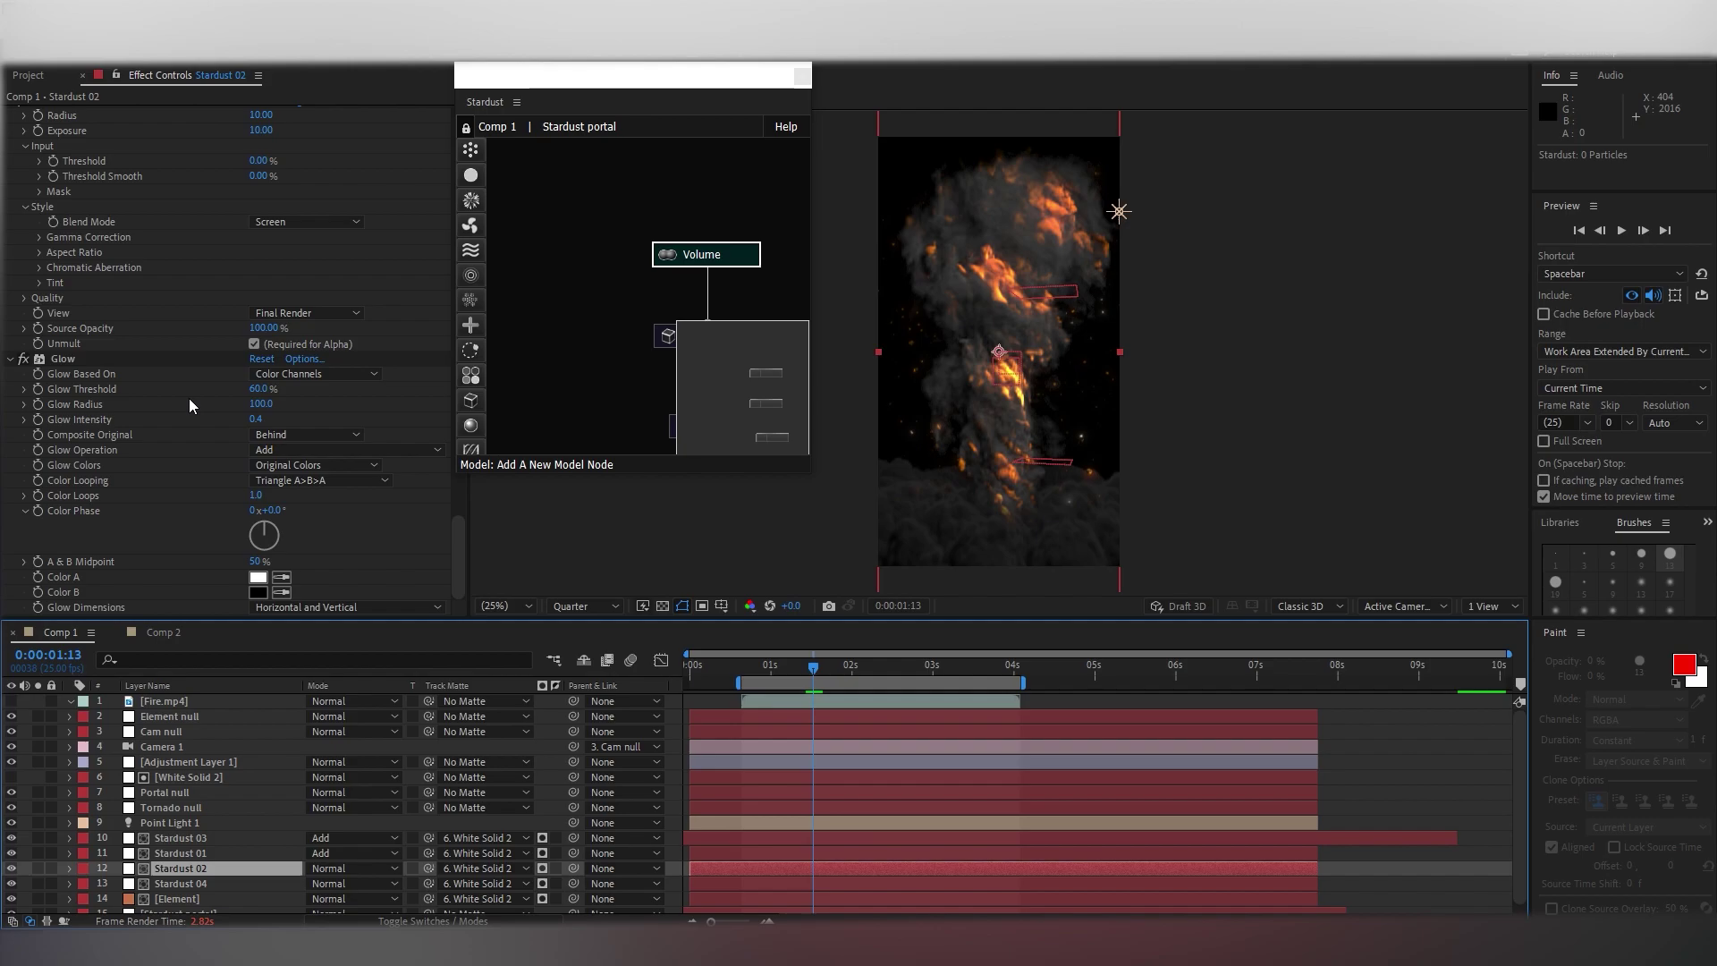
{"action": "scroll", "coordinate": [188, 401], "scroll_direction": "up", "scroll_amount": 3}
{"action": "scroll", "coordinate": [188, 400], "scroll_direction": "up", "scroll_amount": 4}
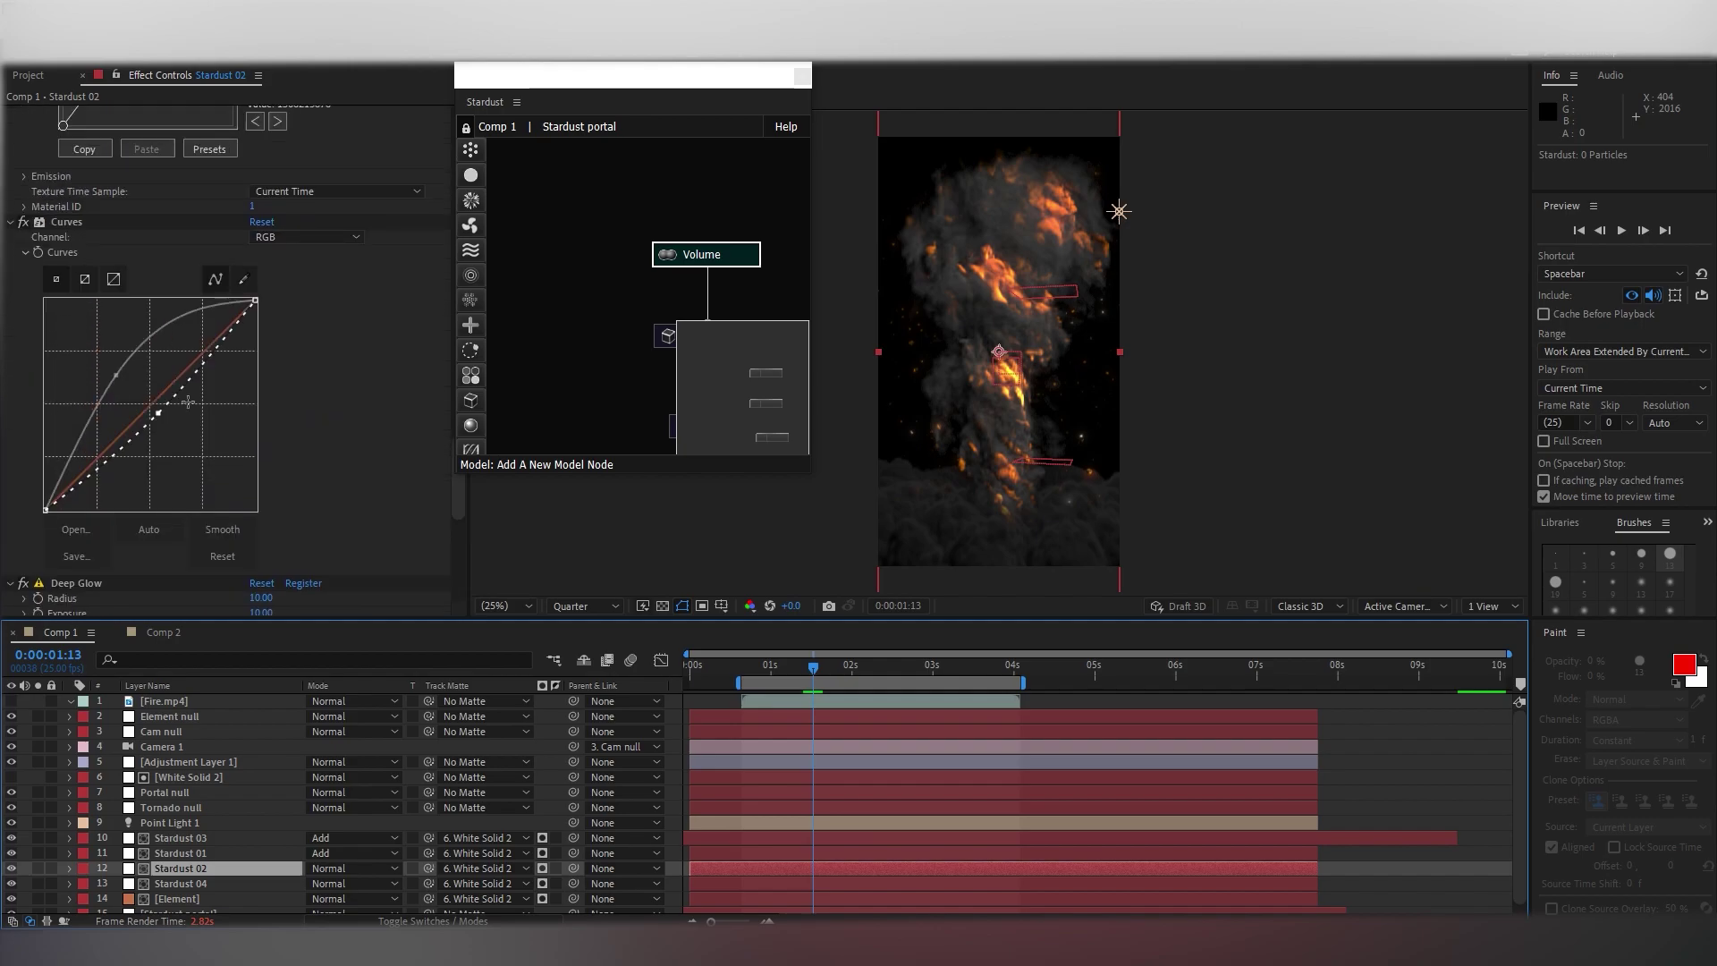
{"action": "scroll", "coordinate": [188, 401], "scroll_direction": "up", "scroll_amount": 4}
{"action": "left_click", "coordinate": [37, 701]}
{"action": "key", "text": "space"}
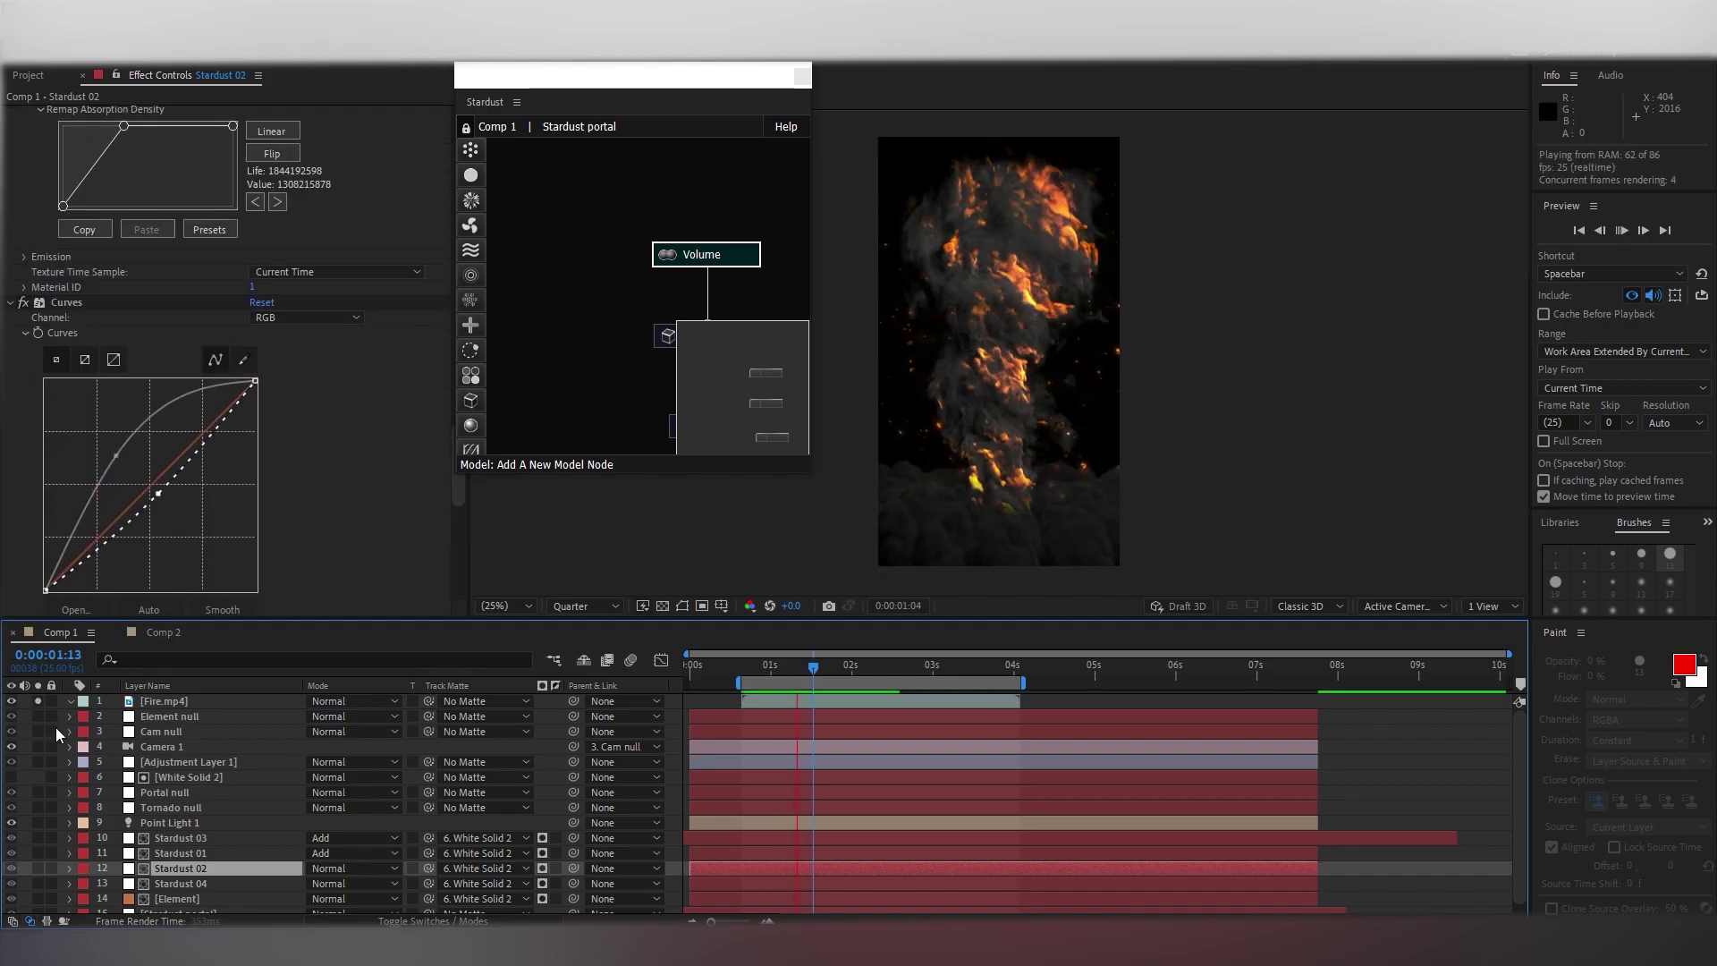